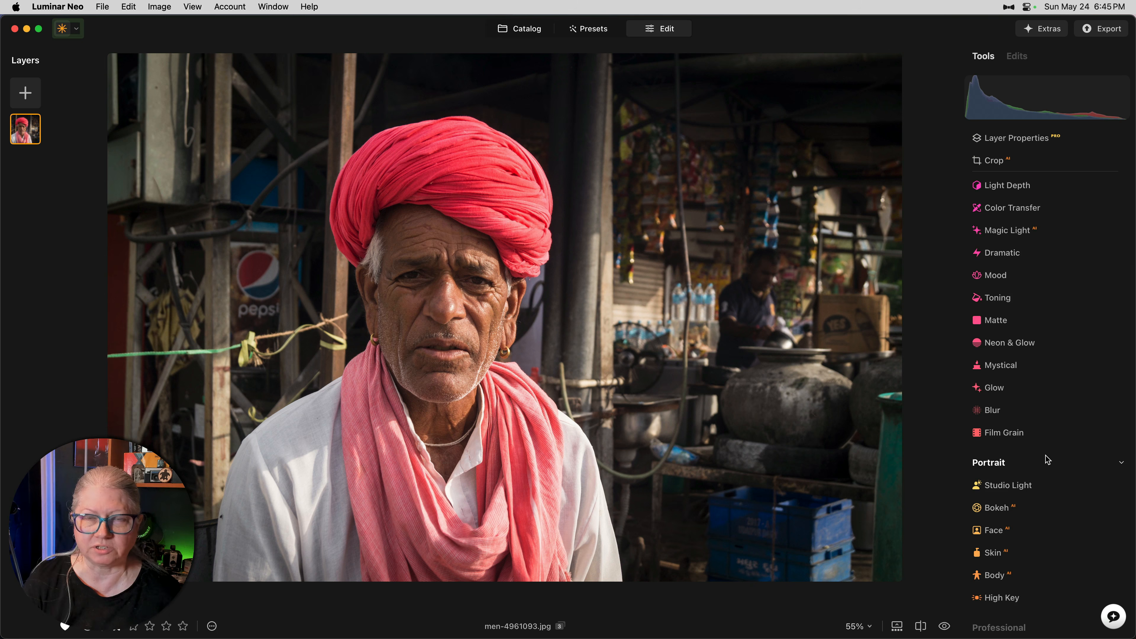
Step: Apply a Gaussian blur with an amount of 47 to the whole portrait photo
click(1047, 460)
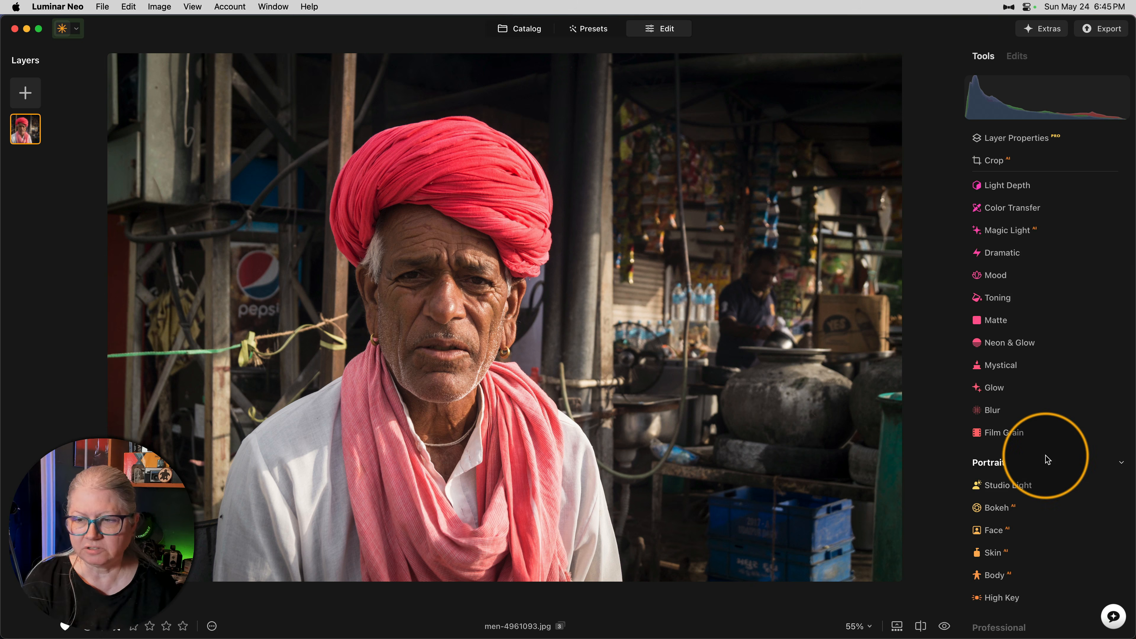
click(996, 415)
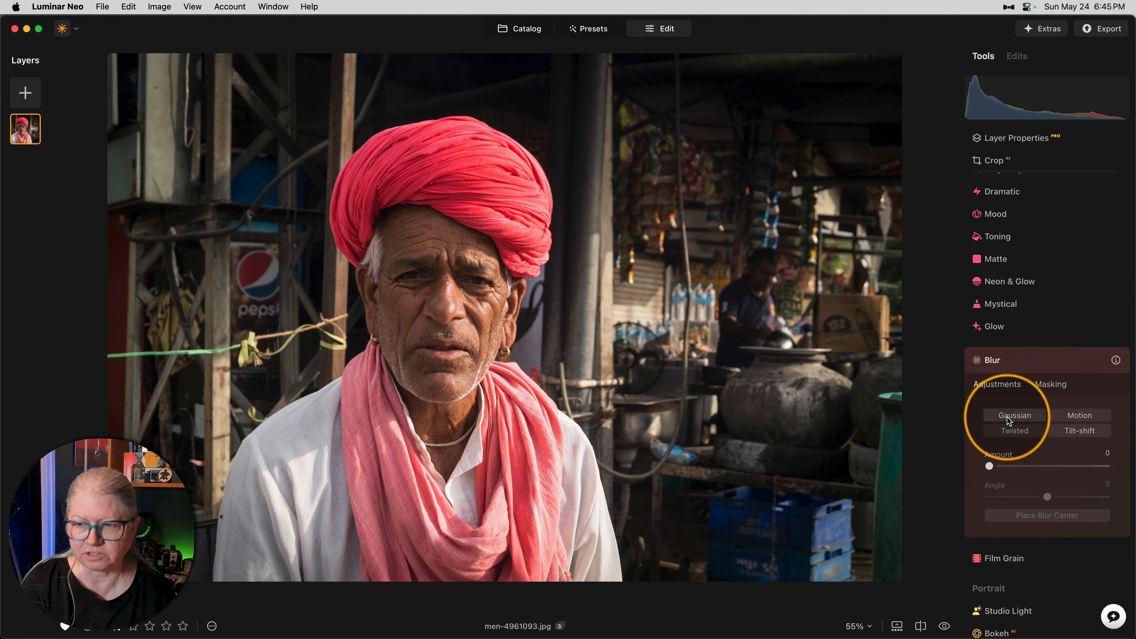
click(996, 418)
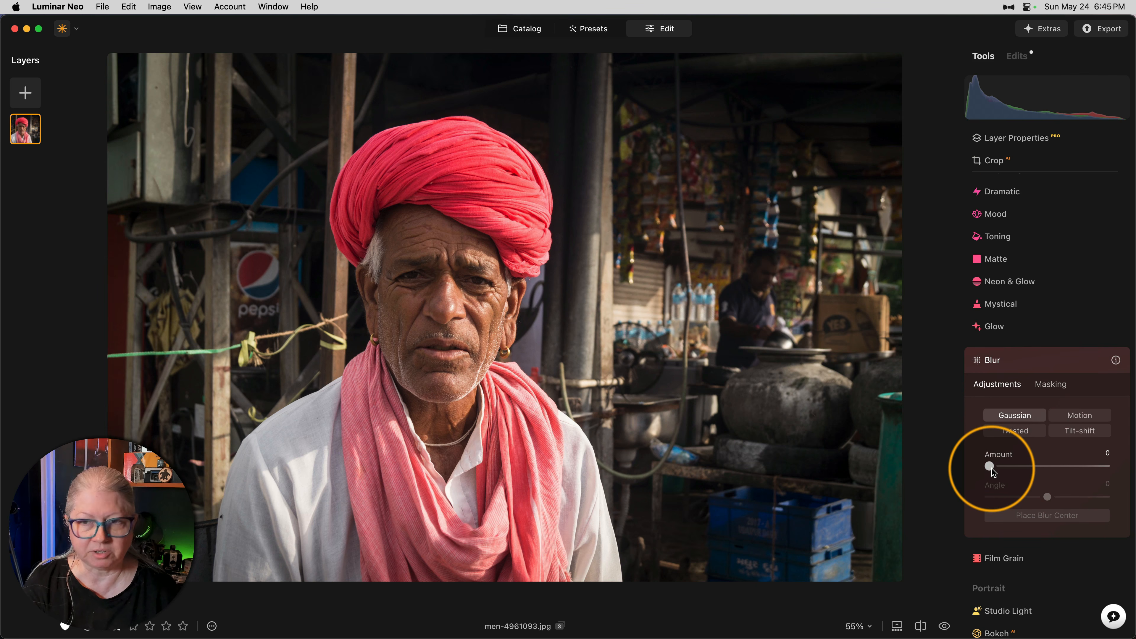
drag(992, 471, 1047, 467)
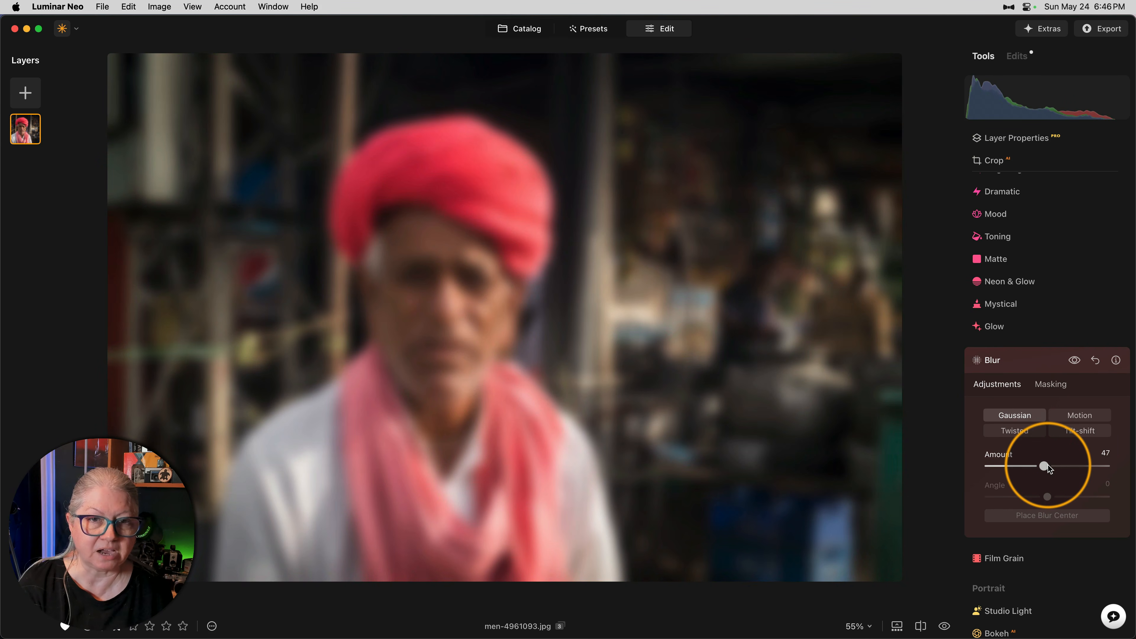
Step: Try the Twisted blur with an amount of 74 and an angle of -67, and reset the angle
click(1022, 432)
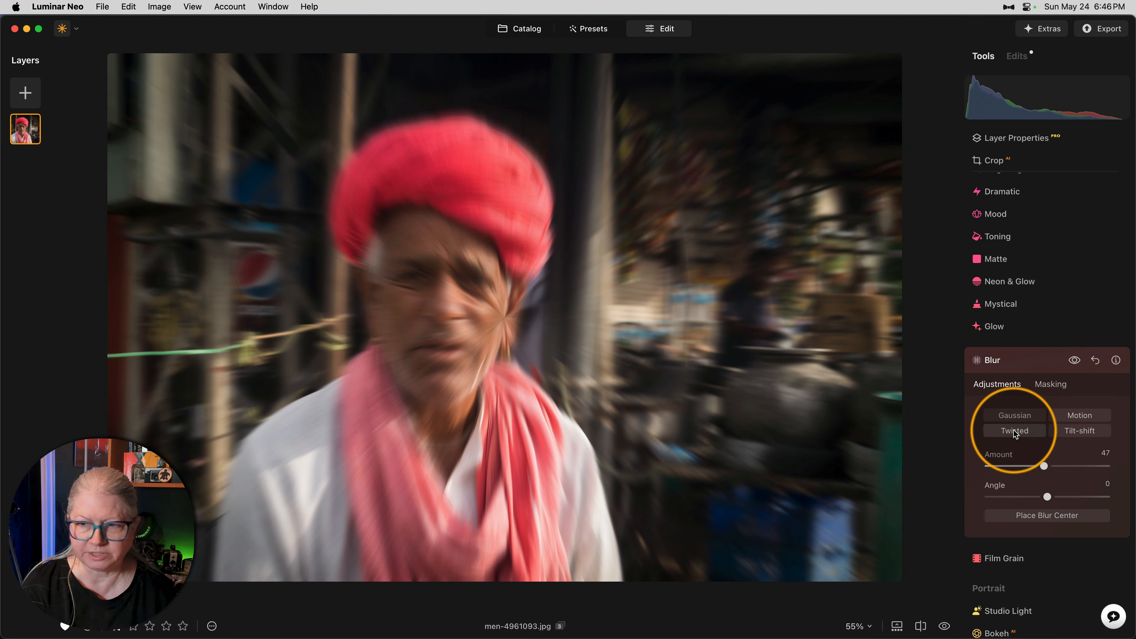
drag(1044, 466, 1002, 489)
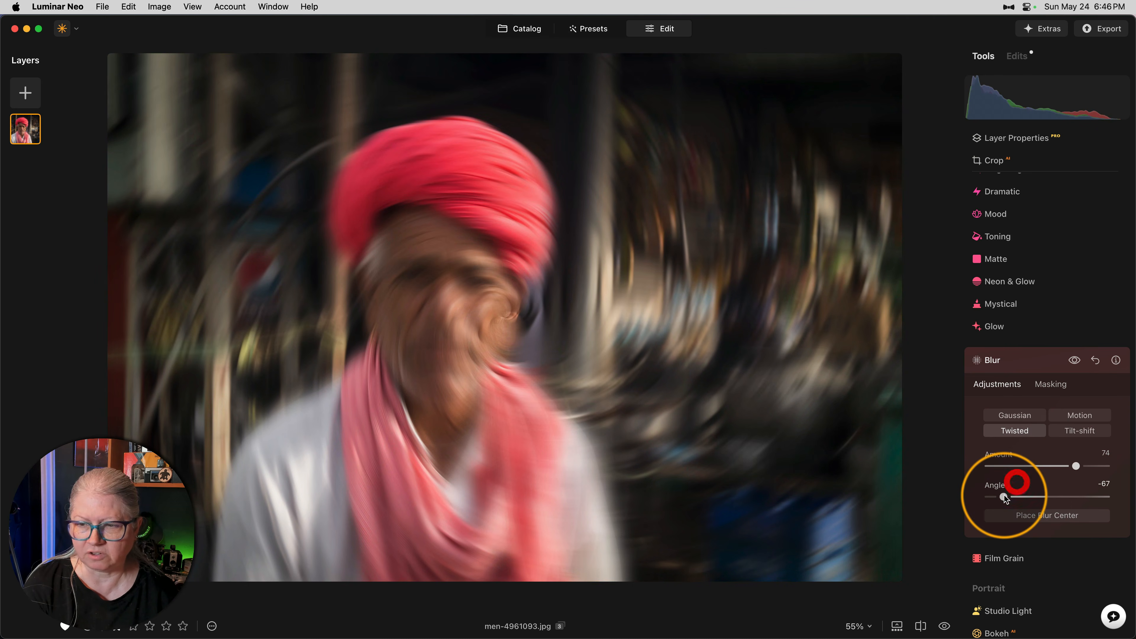
double_click(1003, 492)
Step: Try the Motion blur with an amount of 93 and an angle of 90, reset the angle, and preview the Tilt-shift blur
click(1070, 416)
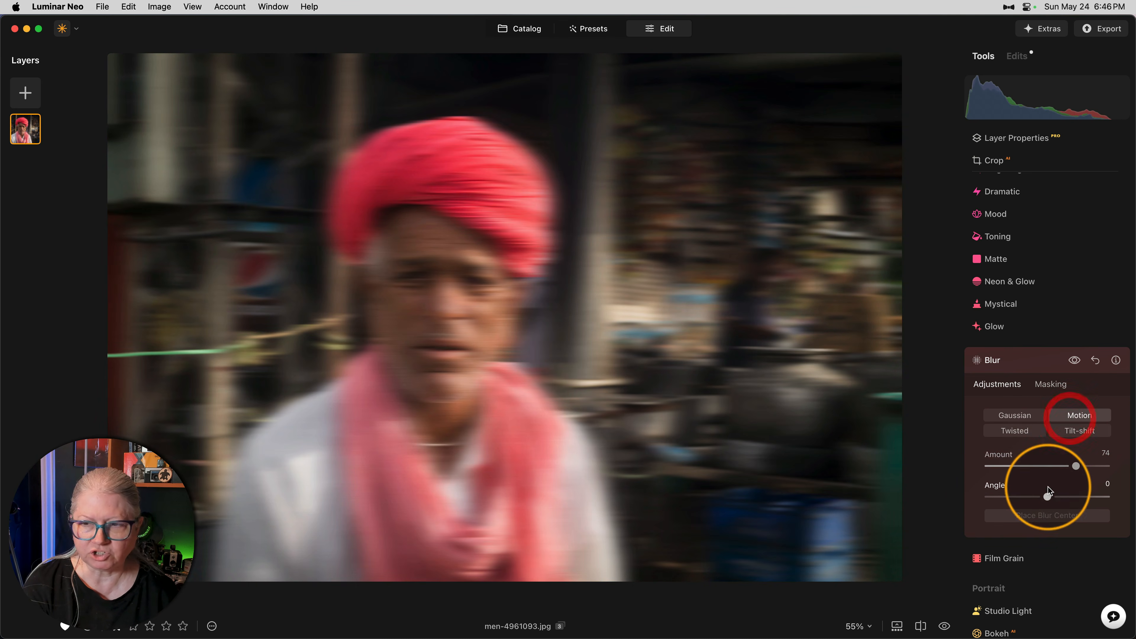
drag(1076, 466, 1098, 466)
drag(1049, 498, 1119, 500)
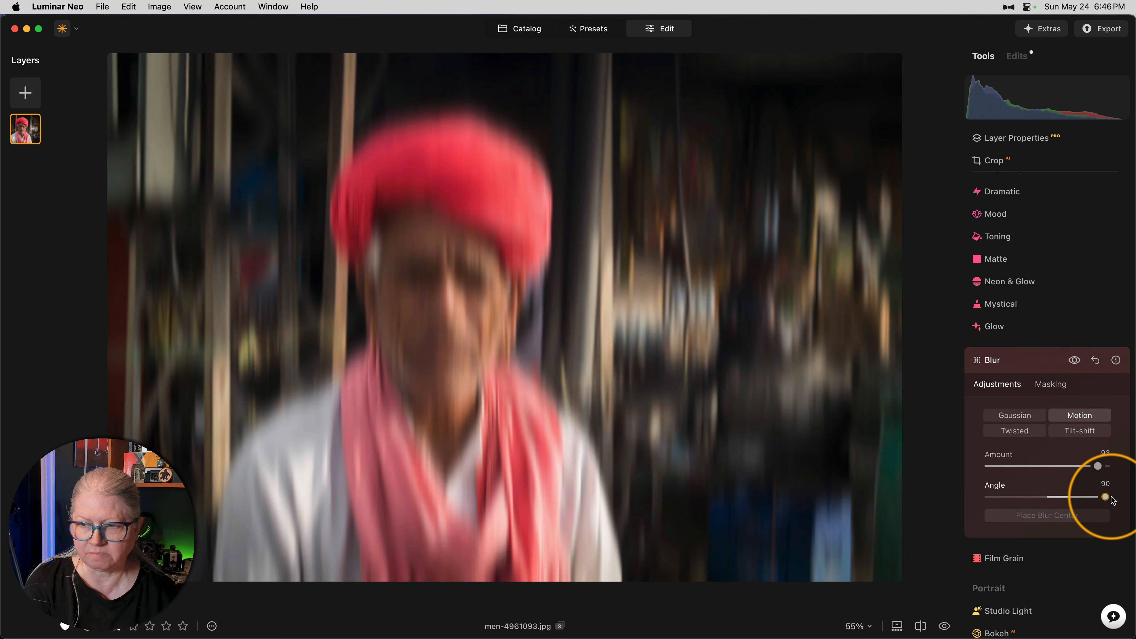
double_click(1102, 497)
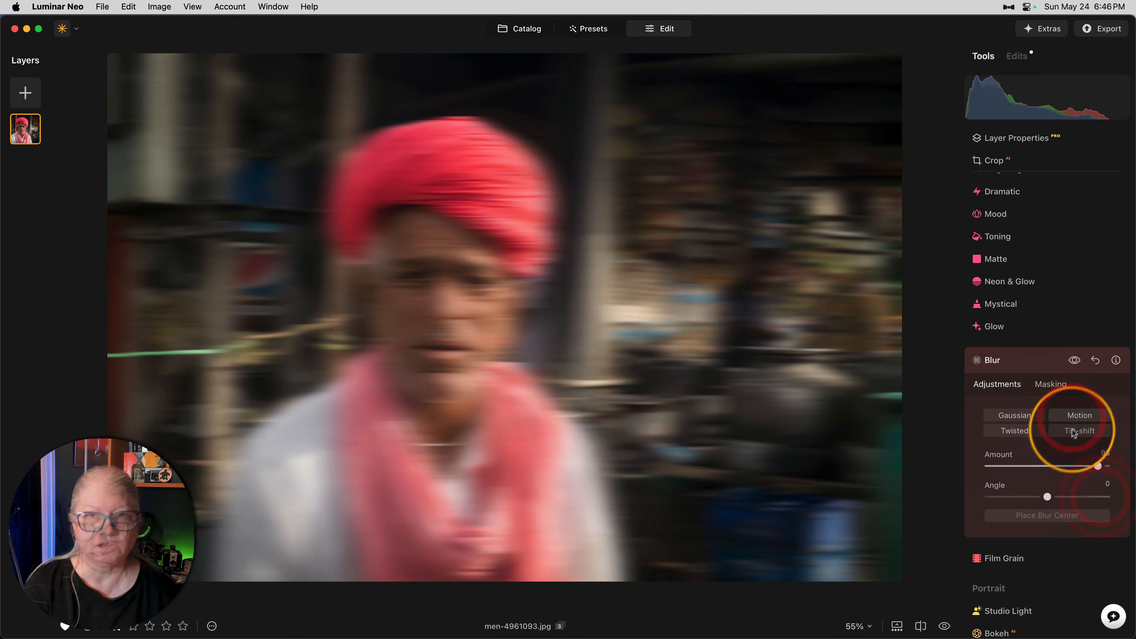
click(1075, 430)
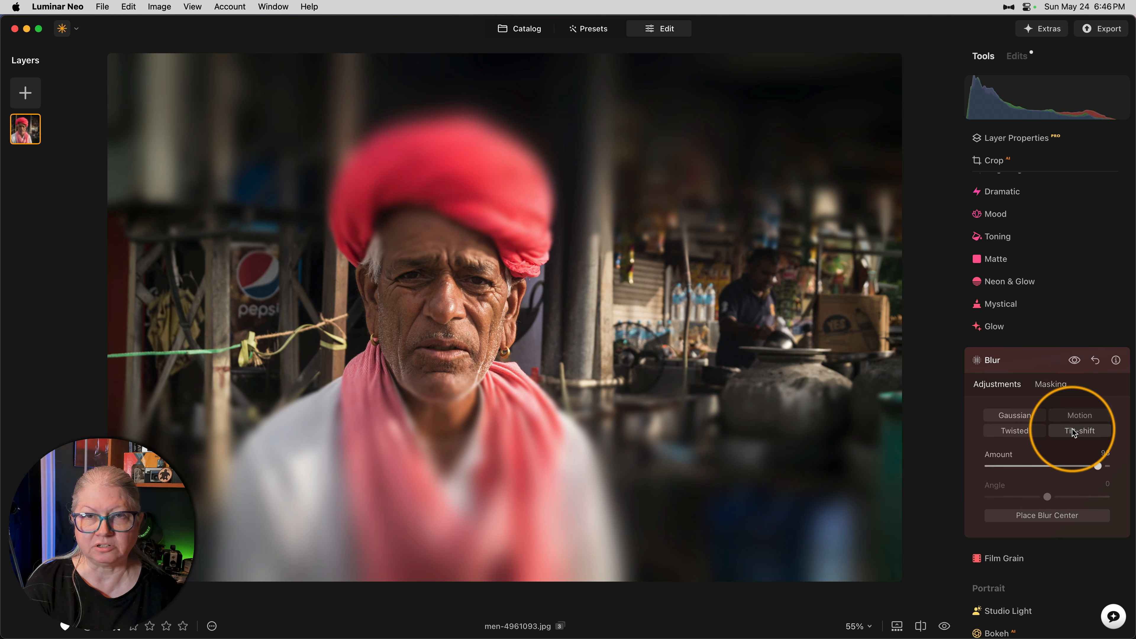
Step: Switch the blur type to Gaussian and set its amount to 20
click(1012, 416)
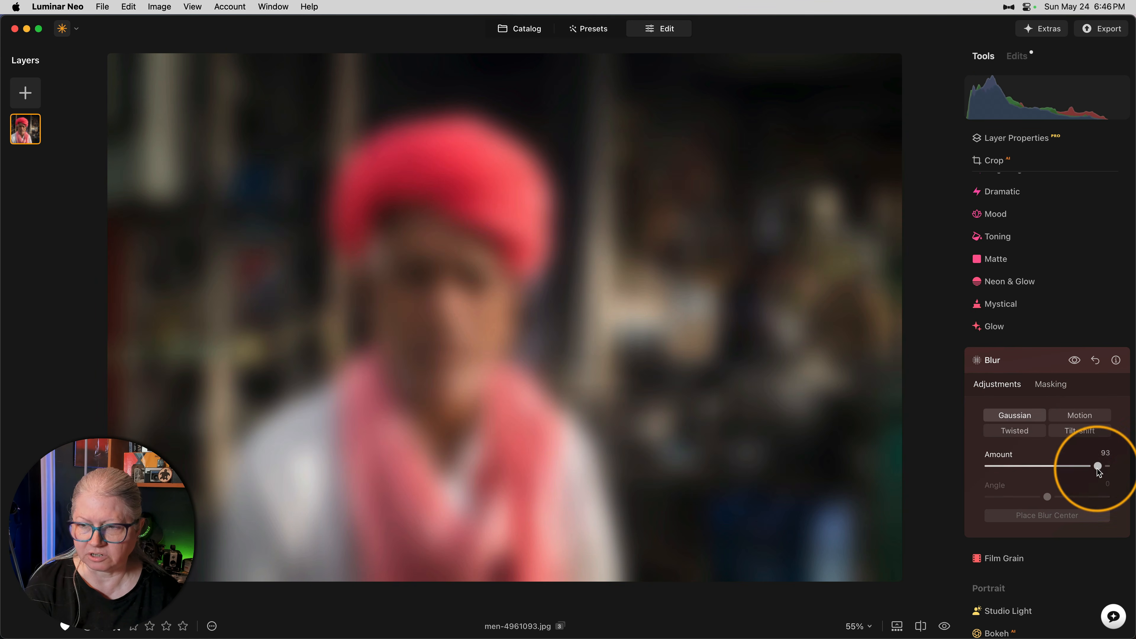
drag(1098, 466, 1013, 468)
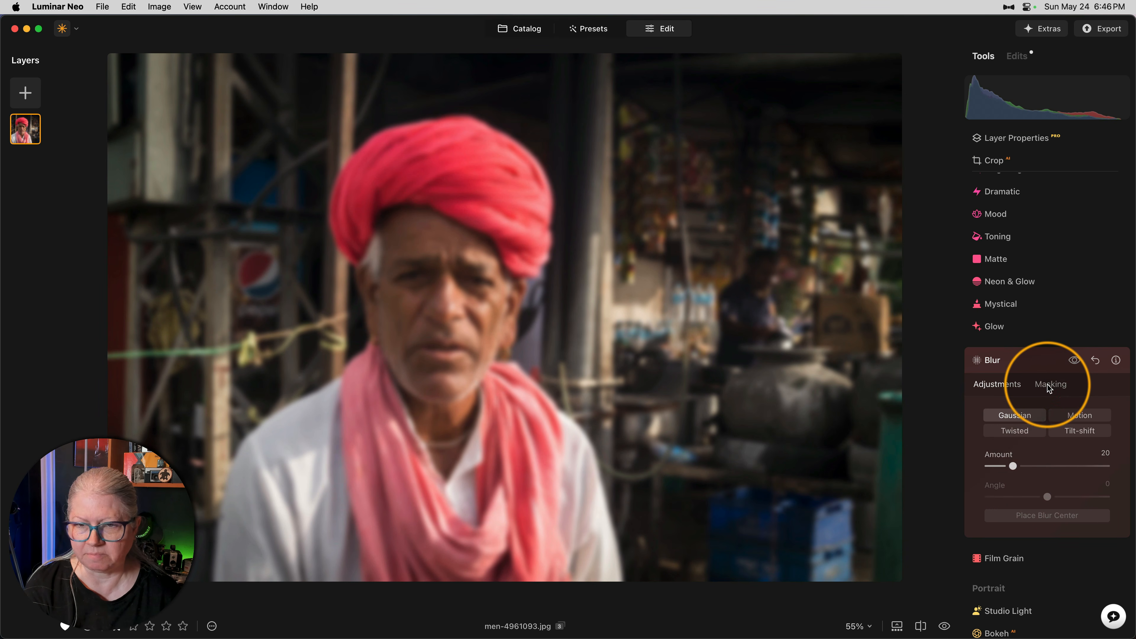
Step: Mask the blur with the AI Human selection, invert the mask to blur only the background, and compare before and after
click(1044, 382)
click(997, 469)
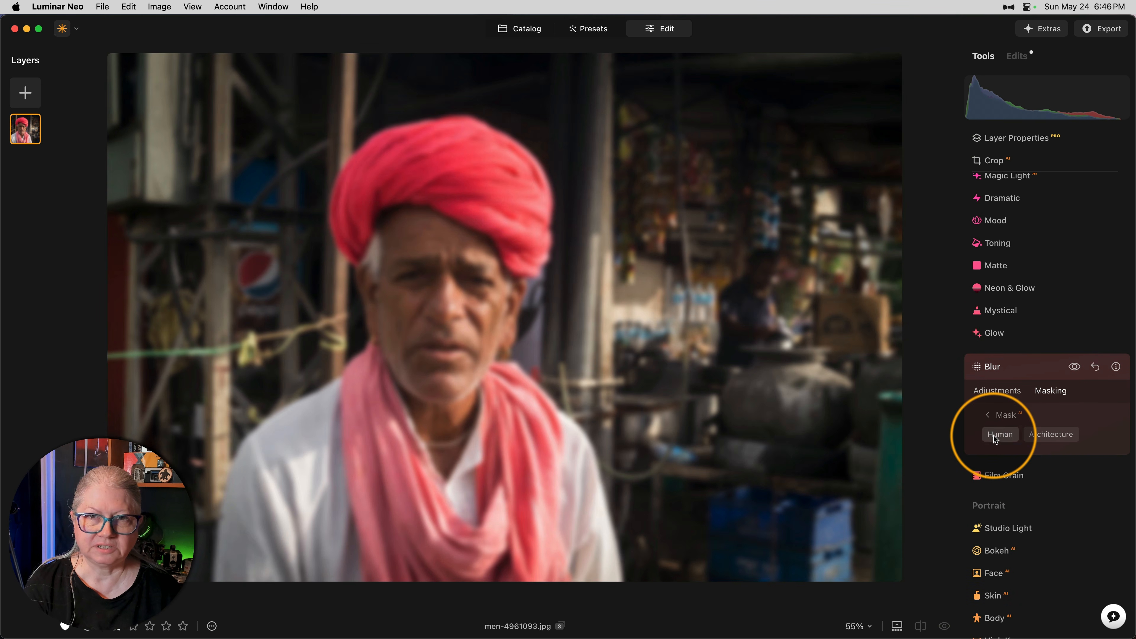
click(995, 436)
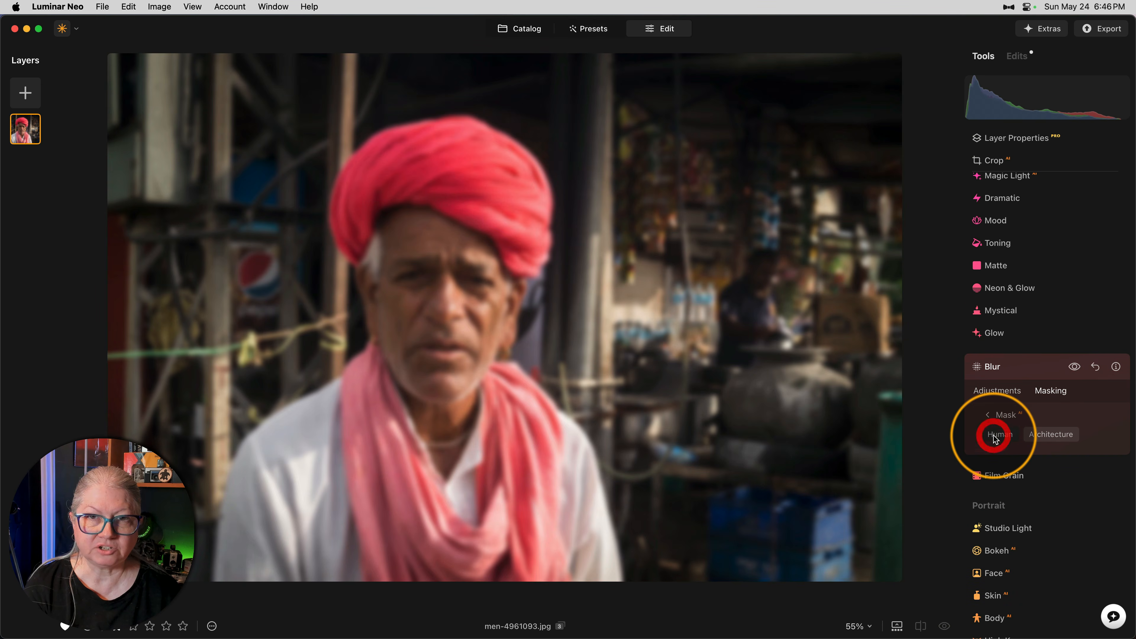
click(990, 413)
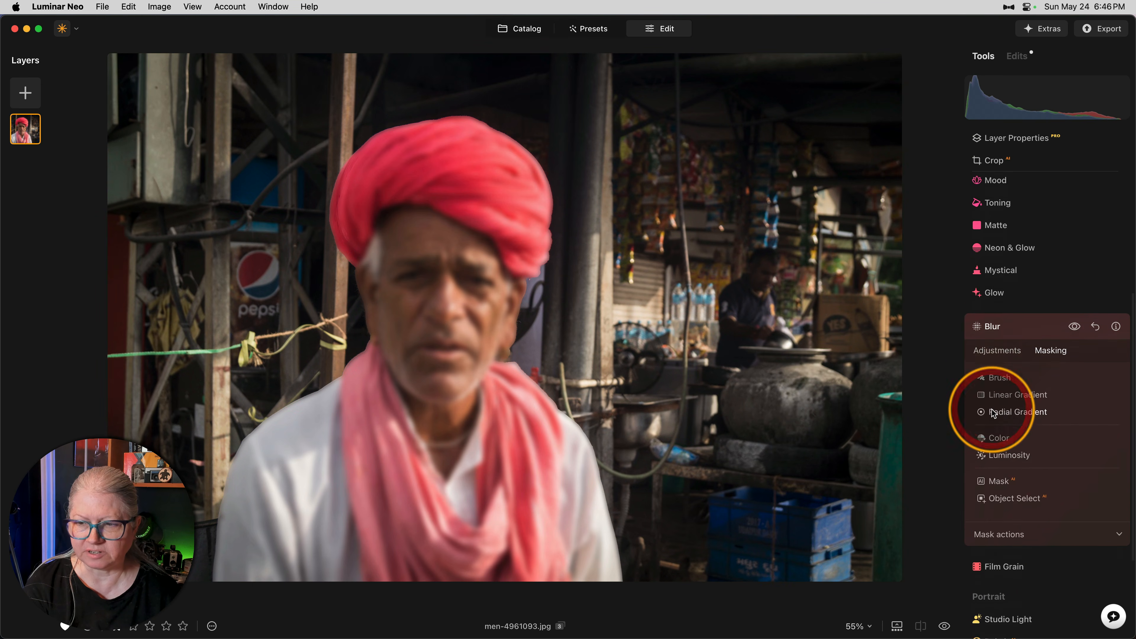
click(995, 486)
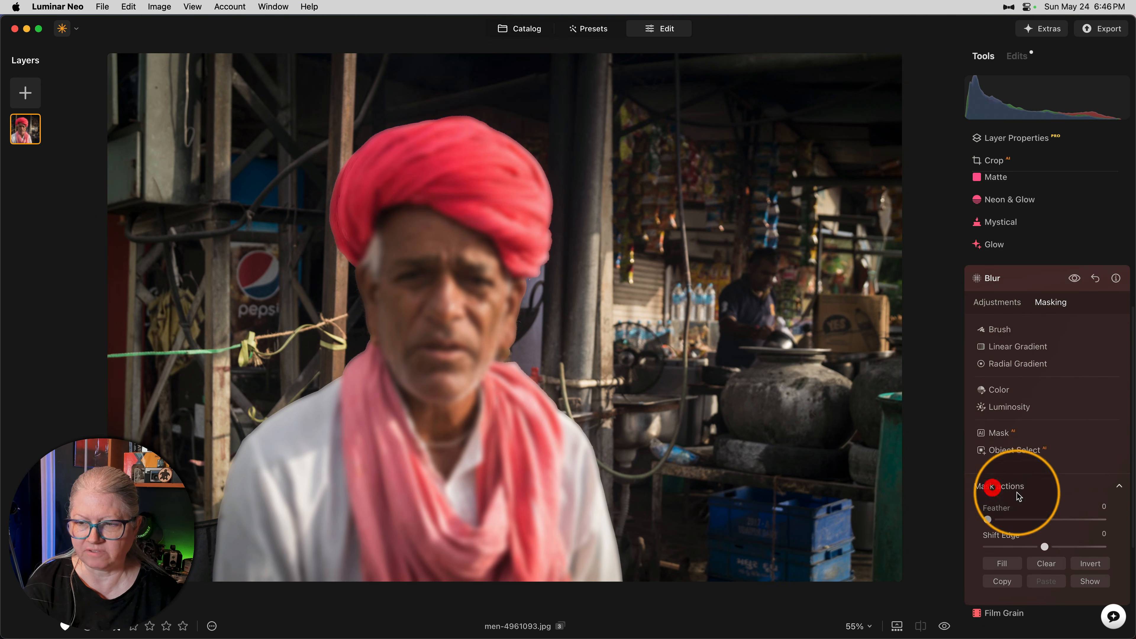
click(1088, 565)
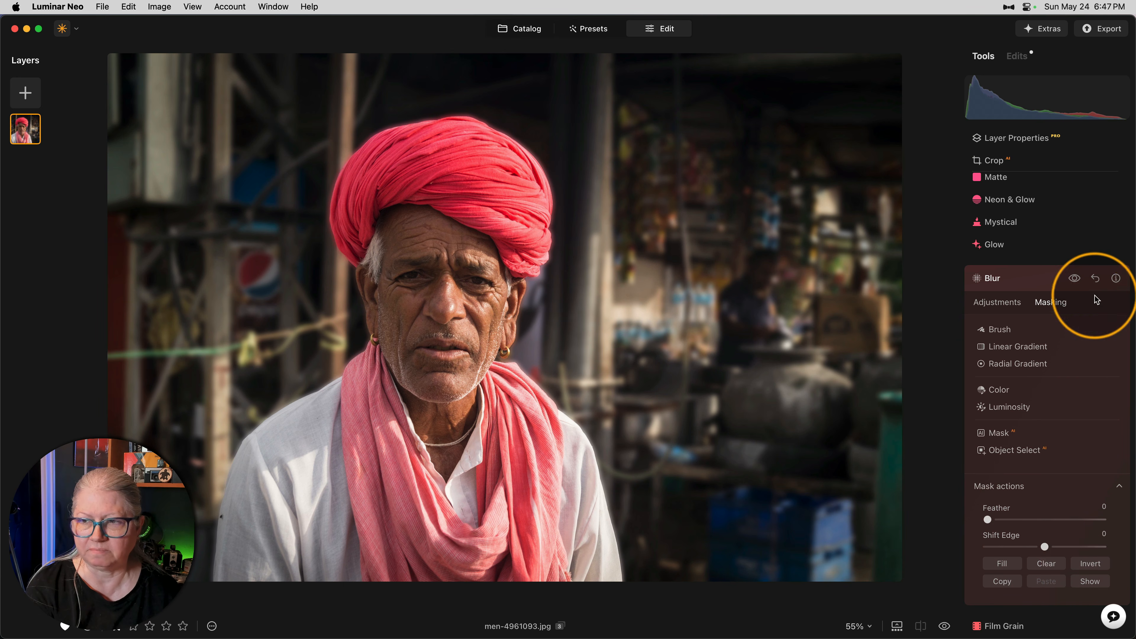
click(1075, 279)
click(1075, 279)
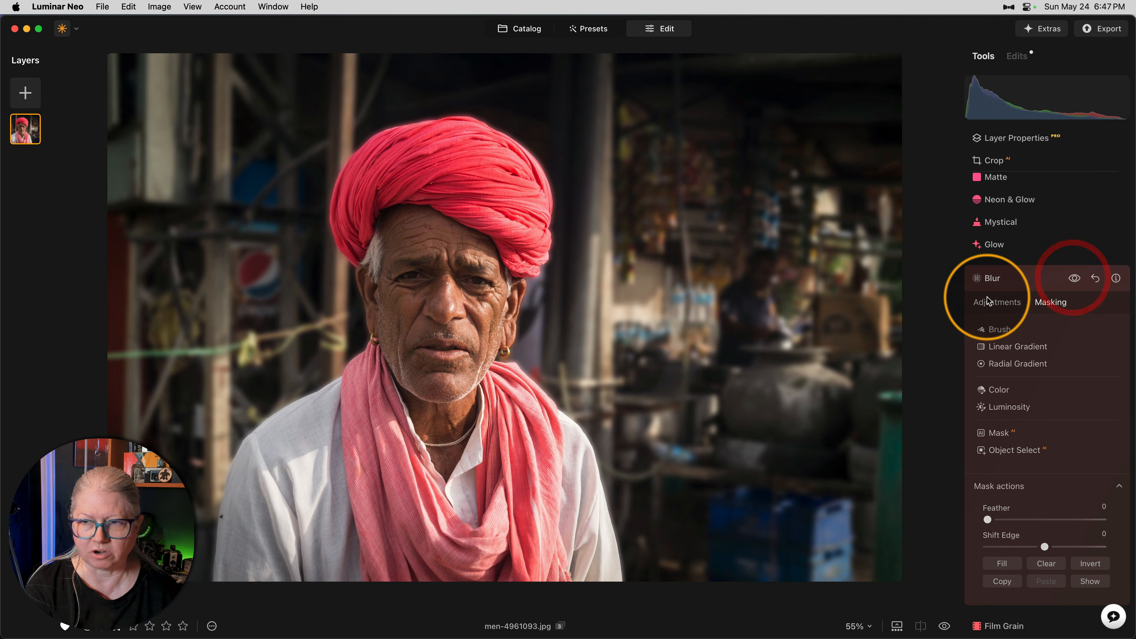
Step: Blur the portrait's background with Bokeh AI, setting Blur to 89 and Focus Distance to -40
click(997, 302)
click(1018, 384)
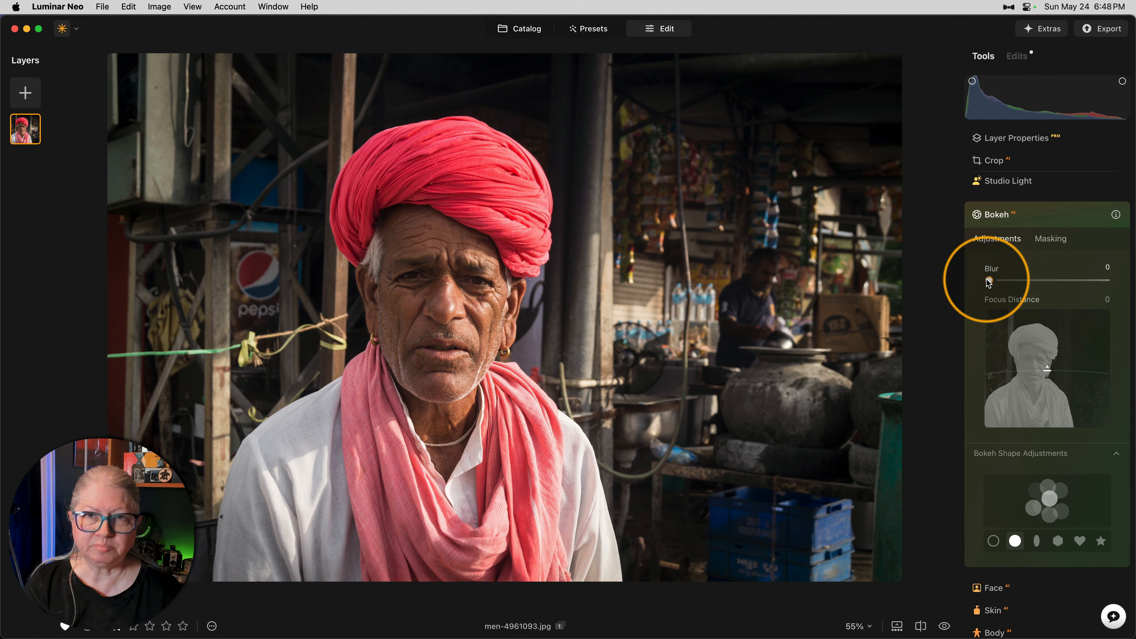
drag(989, 280, 1093, 280)
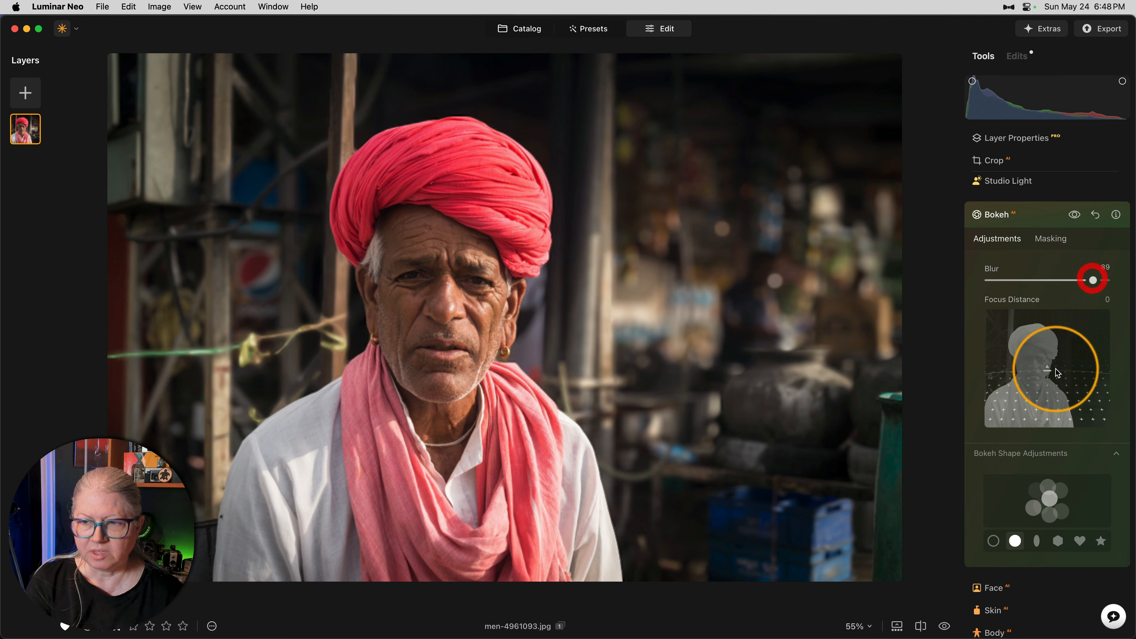
mouse_move(1036, 421)
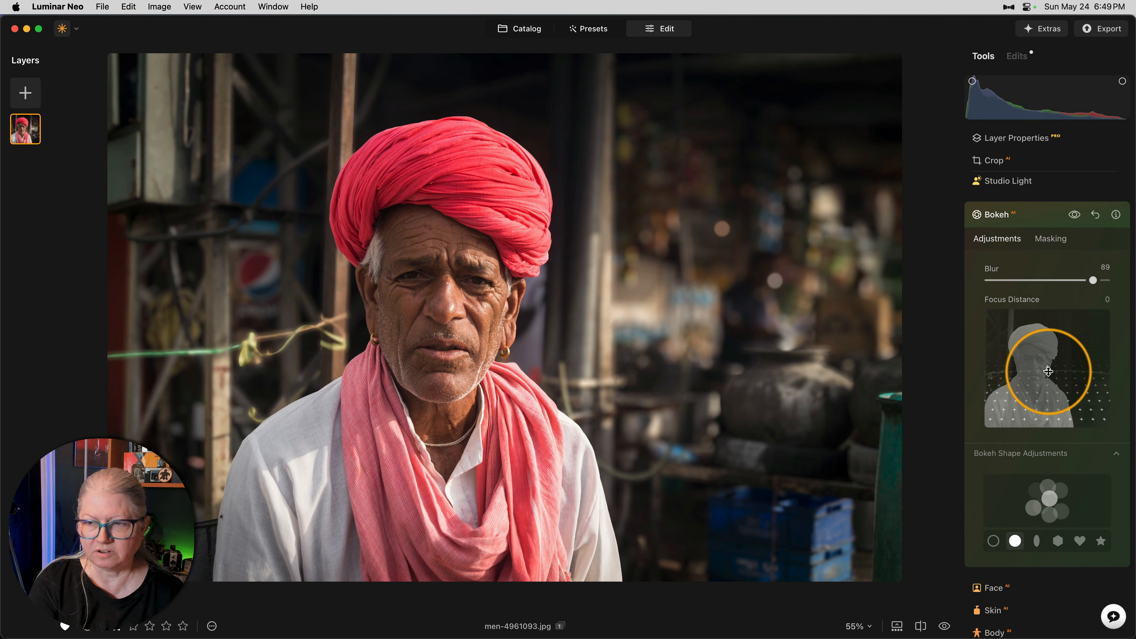
drag(1049, 369, 1049, 391)
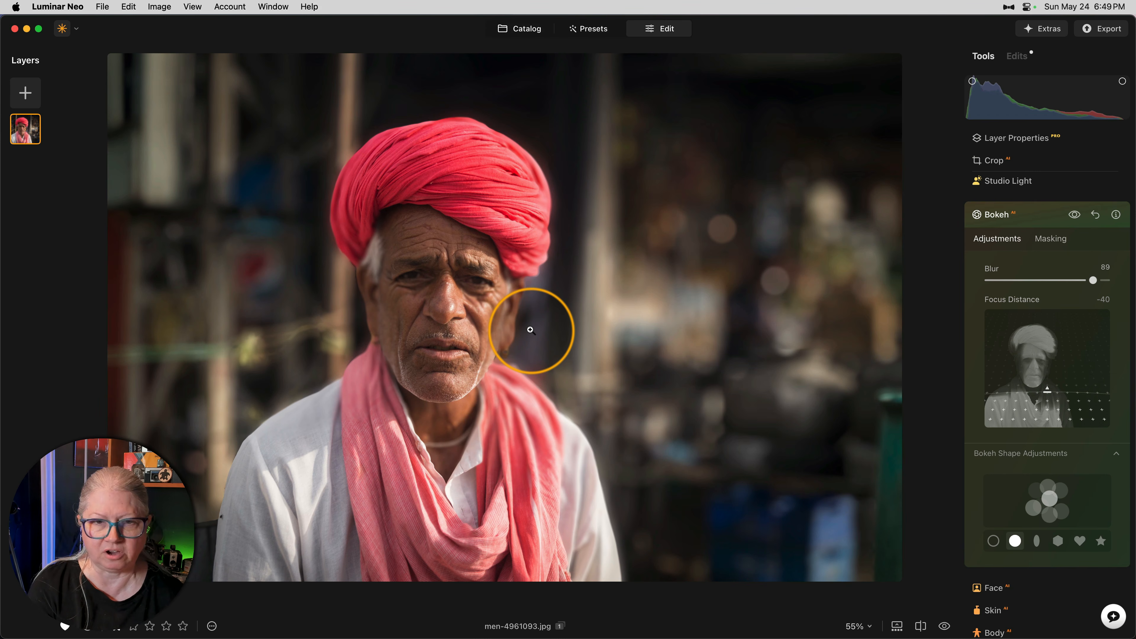
Step: Try the hexagon, star and heart bokeh shapes, and return to the filled circle
click(1059, 542)
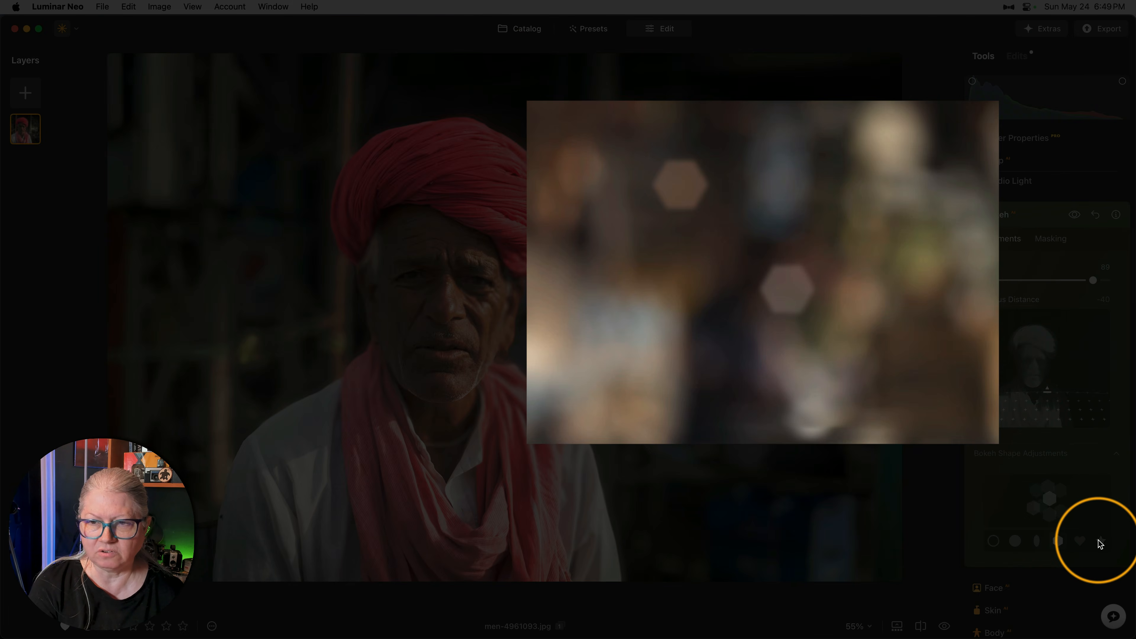
click(1101, 541)
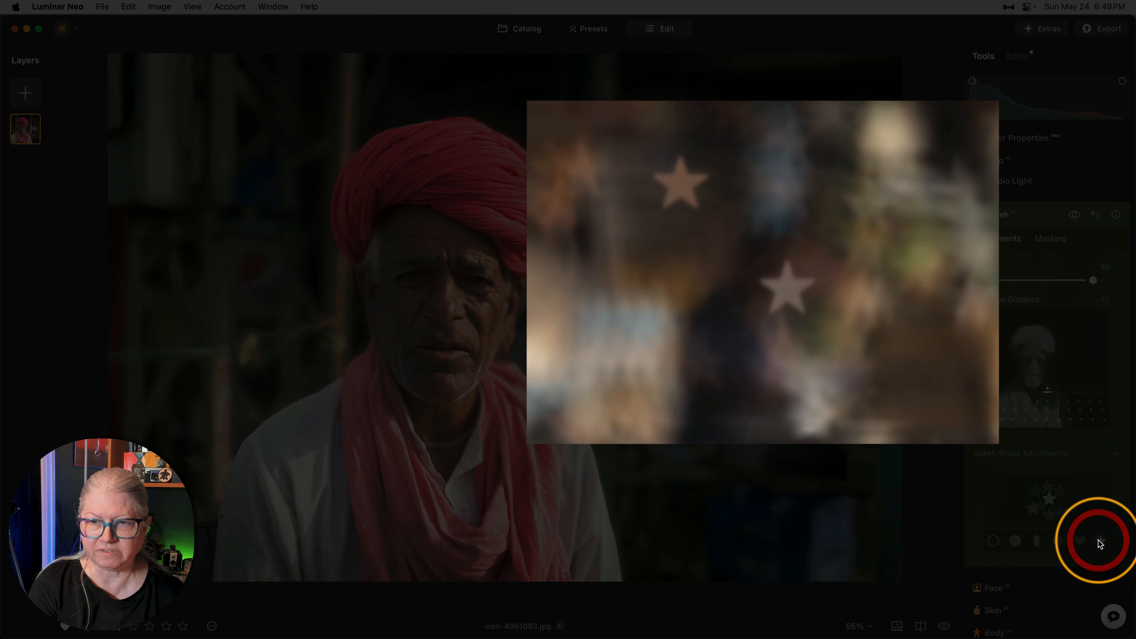
click(1079, 541)
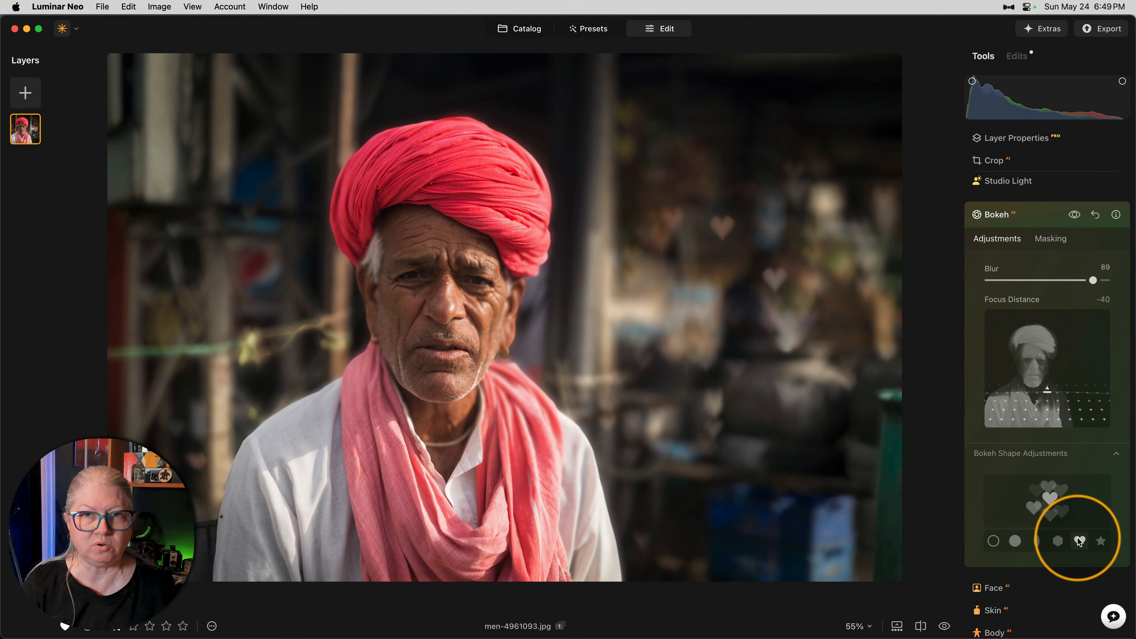
click(1016, 543)
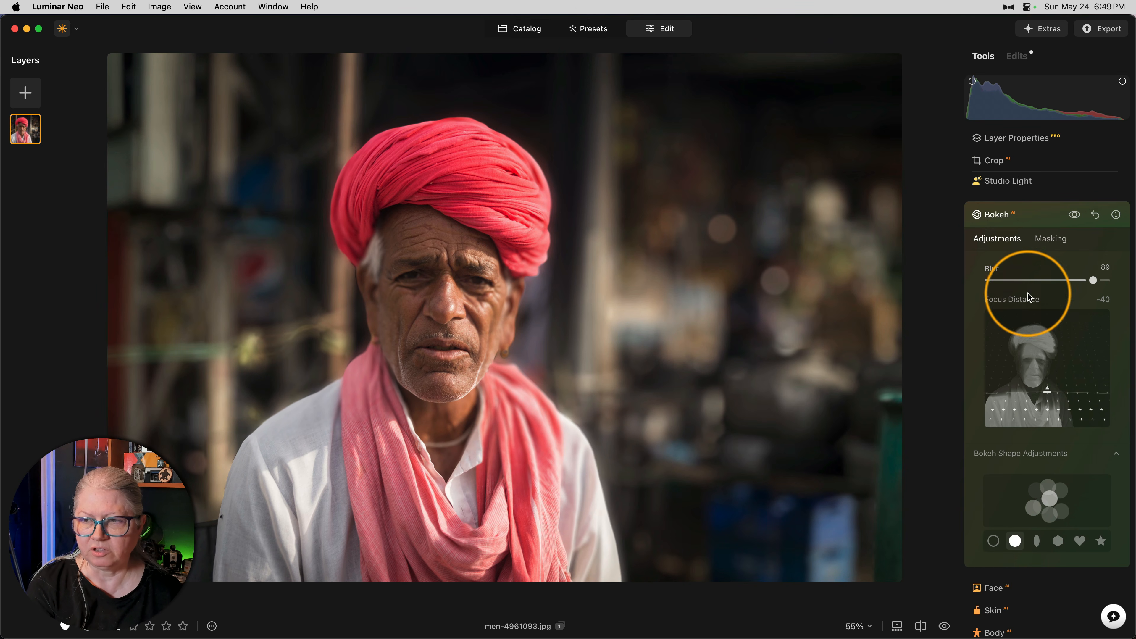
Step: Reduce the portrait's Bokeh Blur to 86 and raise its Focus Distance slightly
drag(1093, 280, 1089, 281)
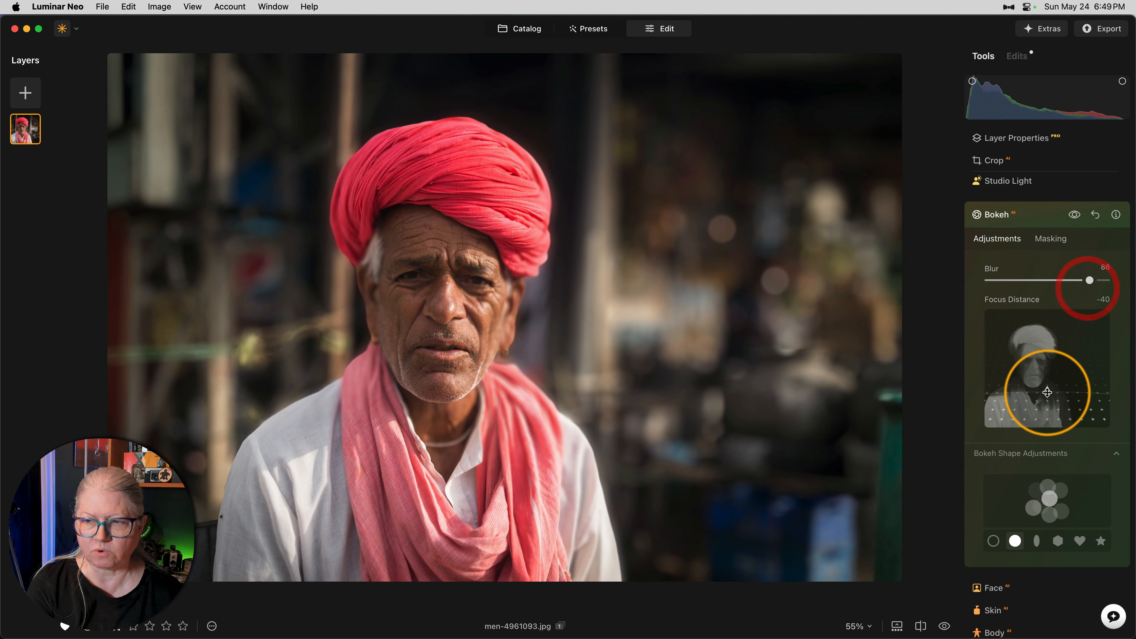
mouse_move(1046, 387)
mouse_down()
mouse_move(1044, 340)
mouse_move(1055, 425)
mouse_move(1049, 382)
mouse_up()
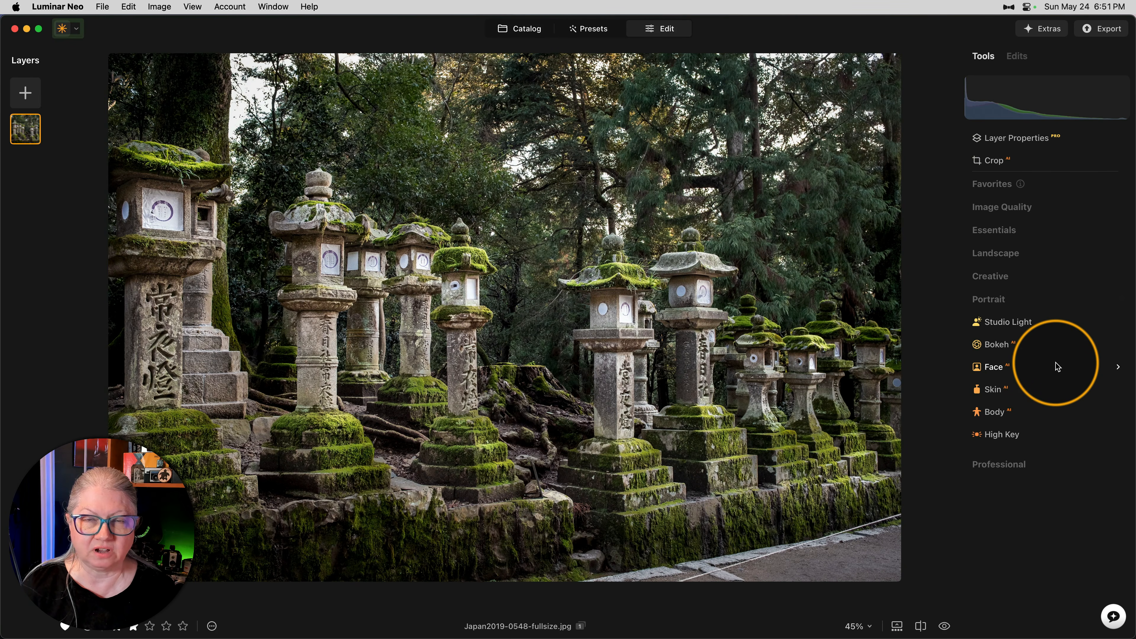
Step: Apply Bokeh AI to the stone lantern photo with Blur at 84 and the hexagon bokeh shape
click(998, 345)
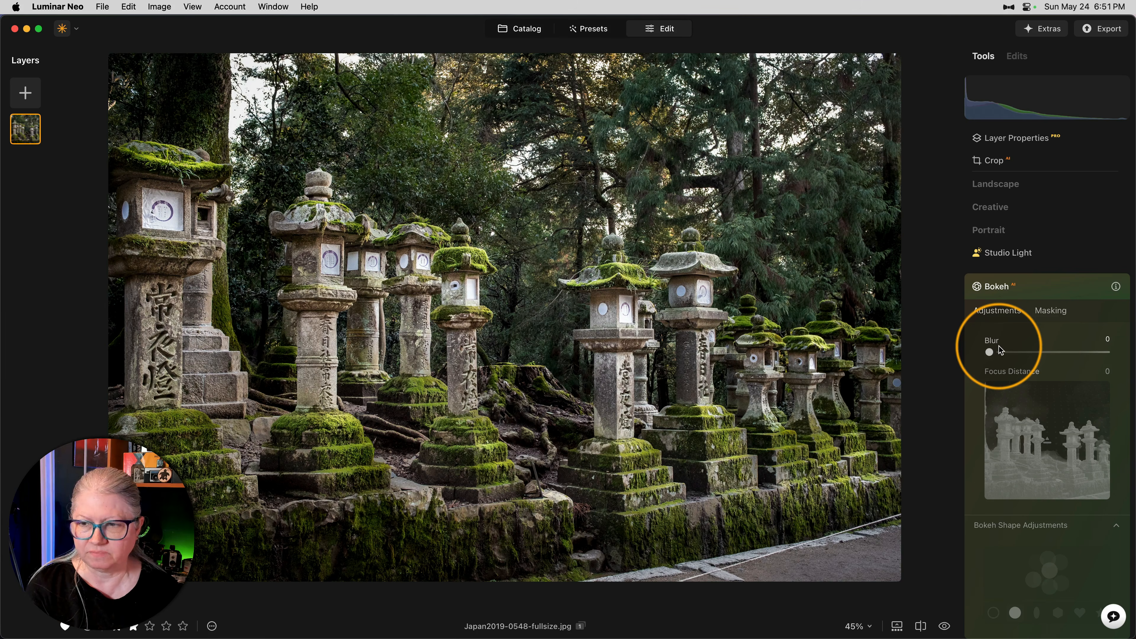
drag(987, 351, 1050, 351)
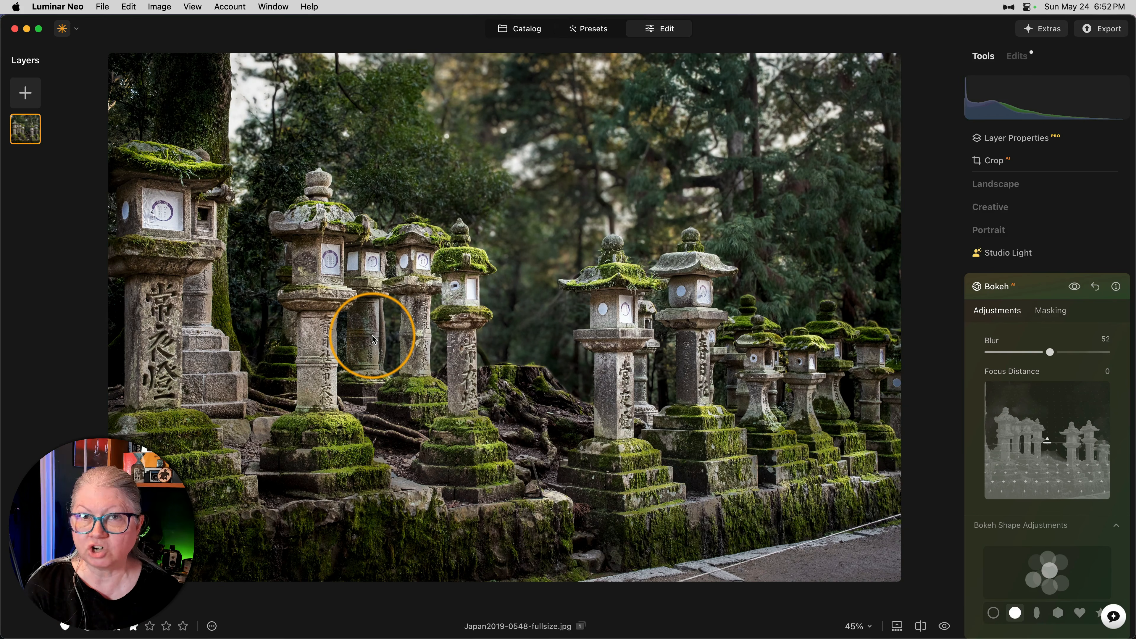
drag(1085, 352, 1089, 352)
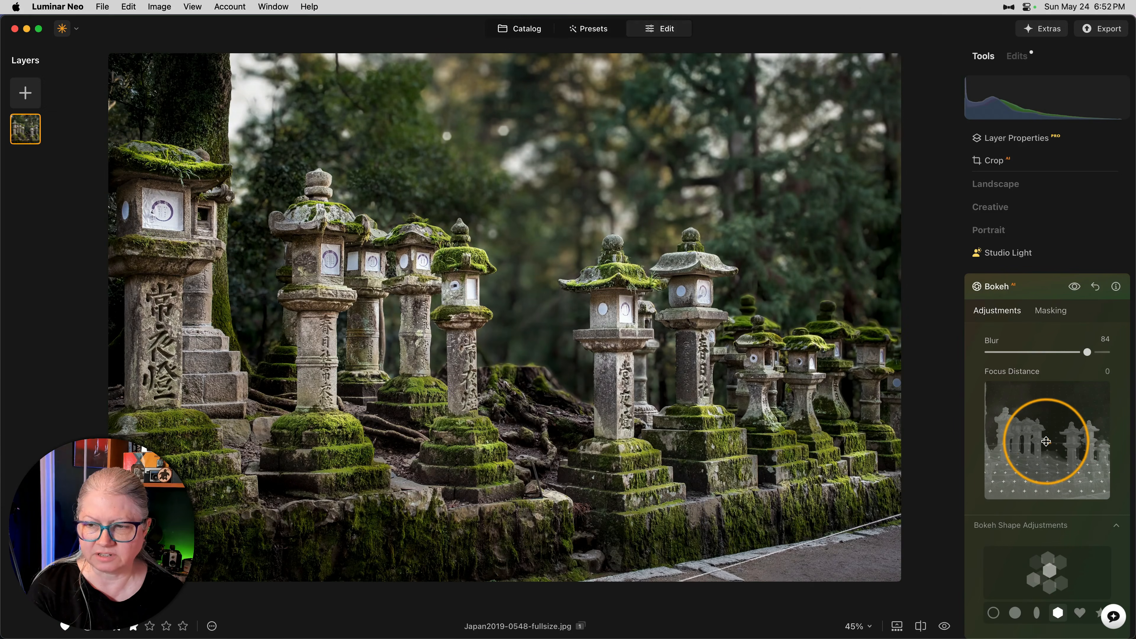
Step: Try a Focus Distance of -27 on the lantern photo, settle on 16, and set Blur to 63
drag(1046, 442, 1045, 455)
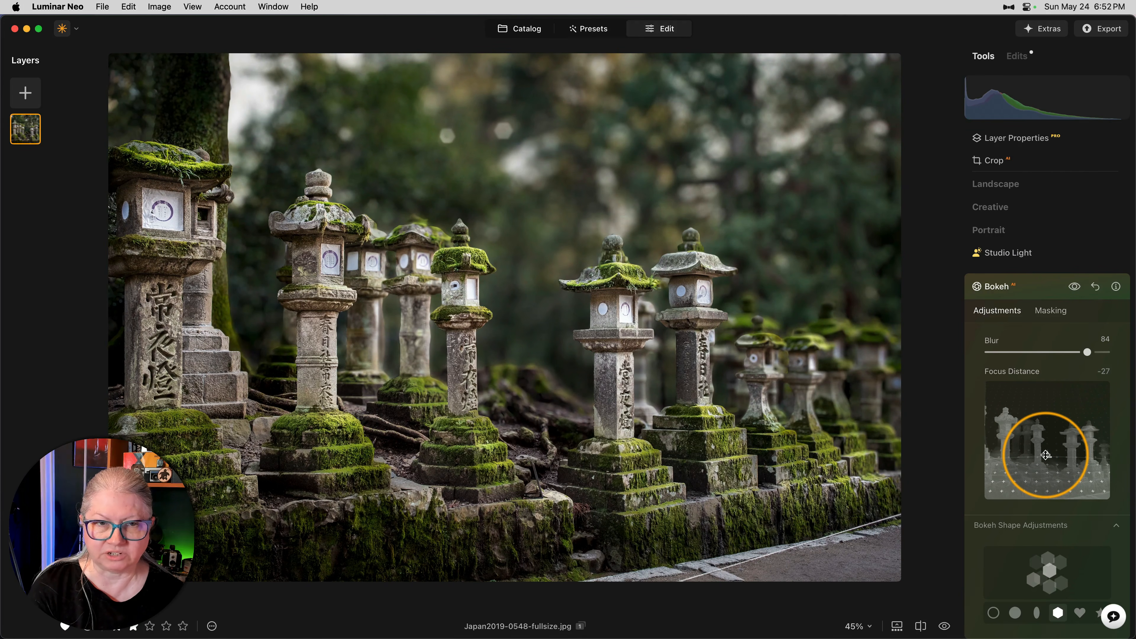
drag(1046, 455, 1047, 432)
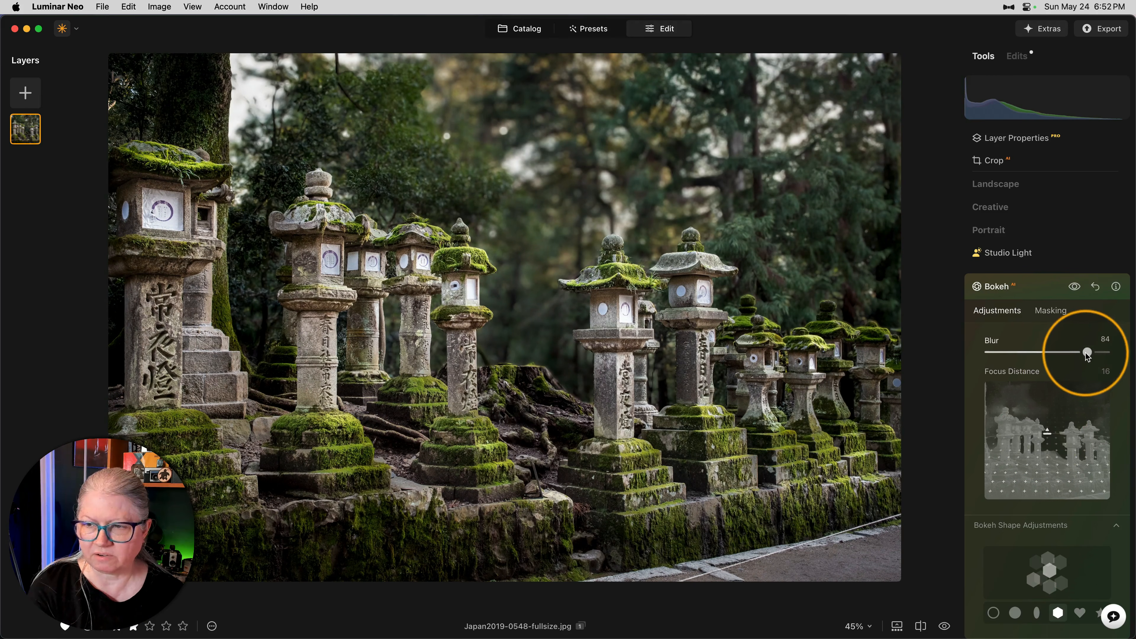
drag(1088, 352, 1062, 355)
Step: Compare the lantern photo with and without the Bokeh effect at 100% zoom
key(super+equal)
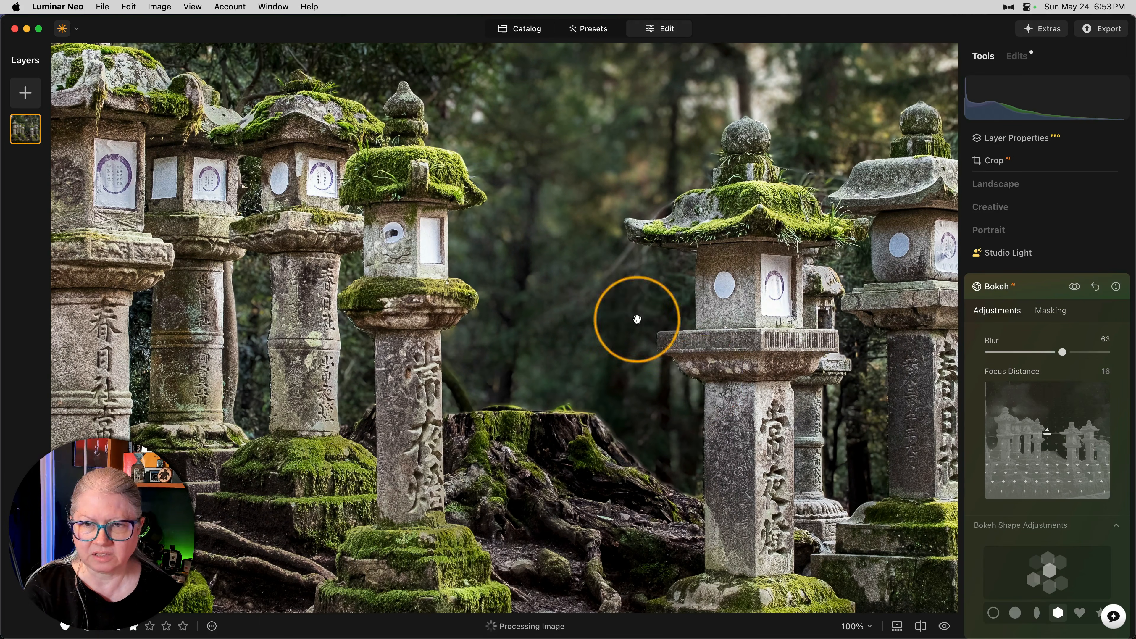
click(1075, 287)
click(1075, 288)
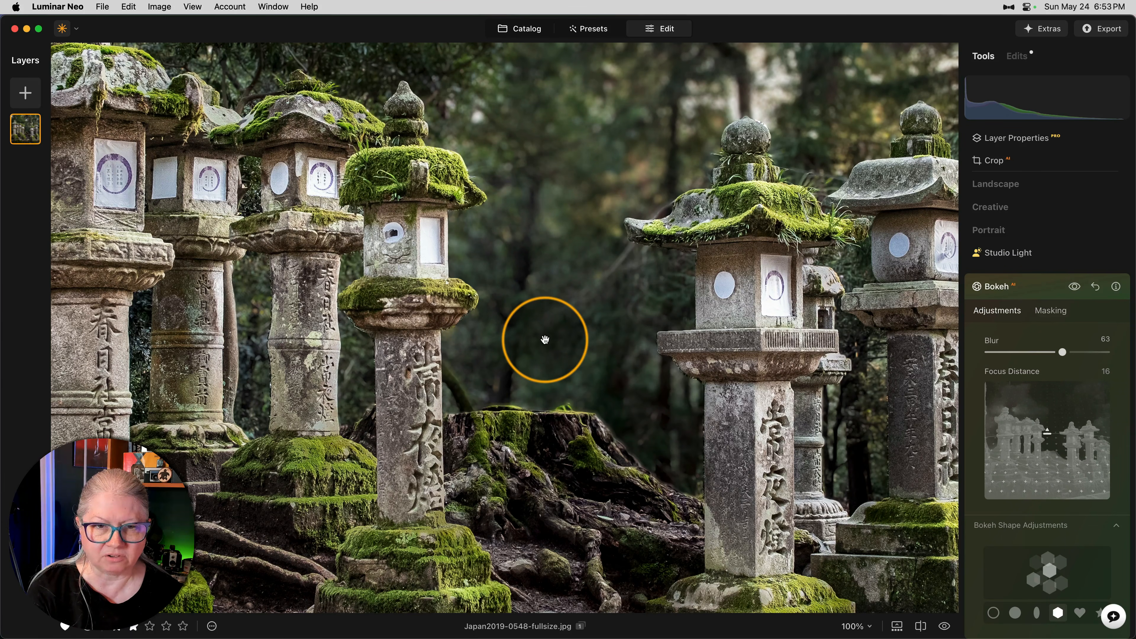
Step: Examine the Bokeh transitions around the lantern roofs and background trees in the photo at 100% zoom
drag(368, 261, 617, 371)
drag(492, 167, 524, 273)
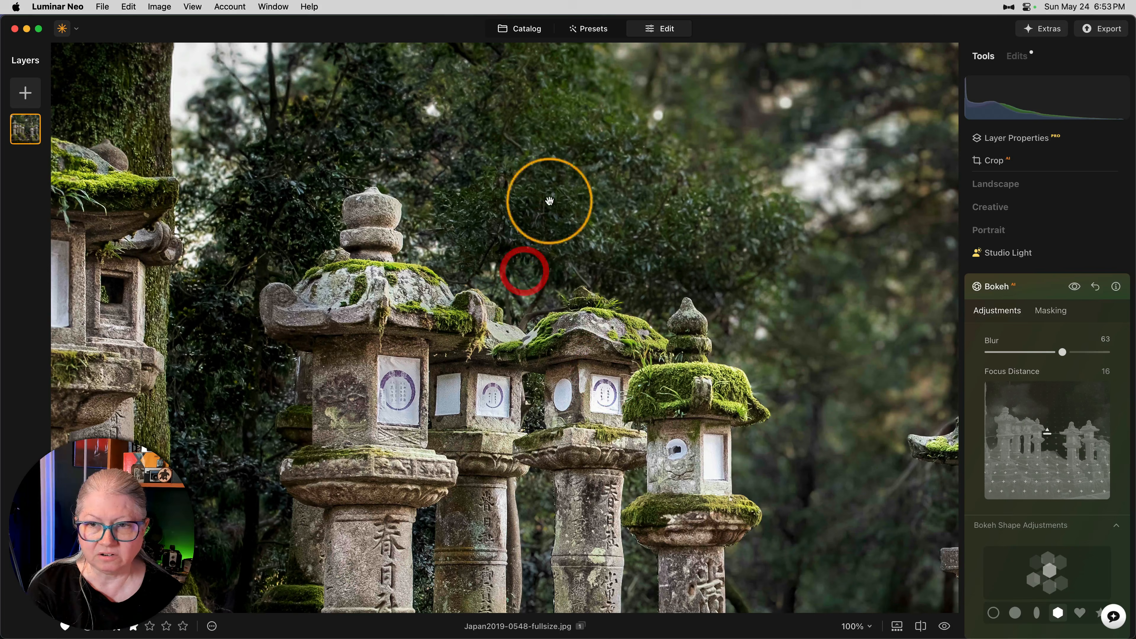
click(531, 223)
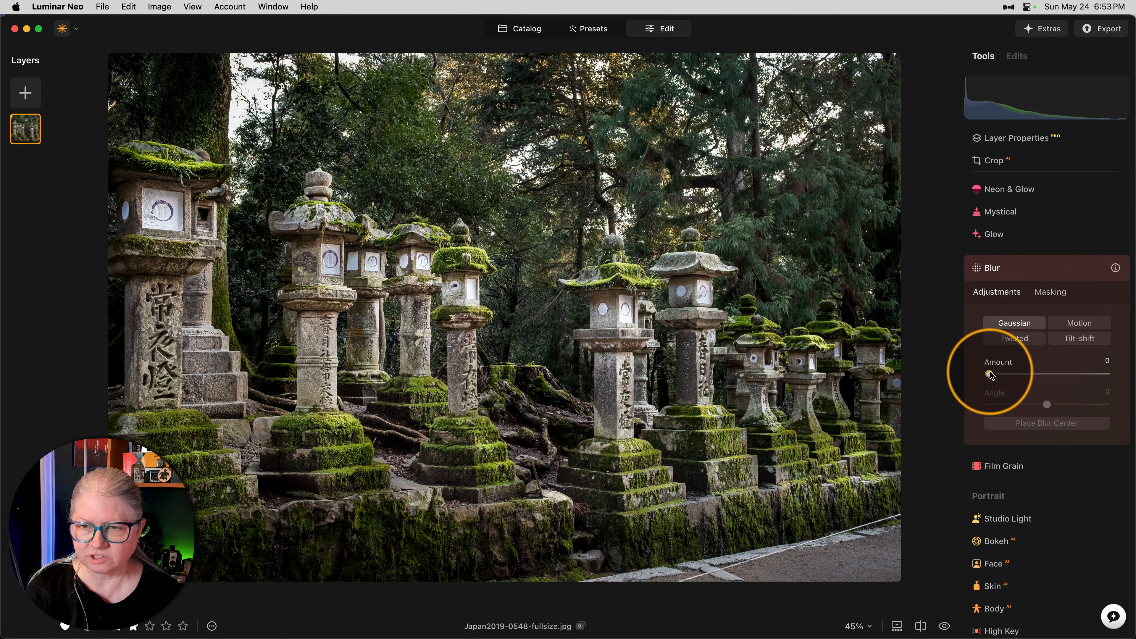
Step: Apply a Gaussian Blur of 14 to the lantern photo and limit it with a linear gradient running from mid-photo down to the lantern bases
mouse_move(990, 374)
mouse_down()
mouse_move(1020, 375)
mouse_move(1007, 374)
mouse_up()
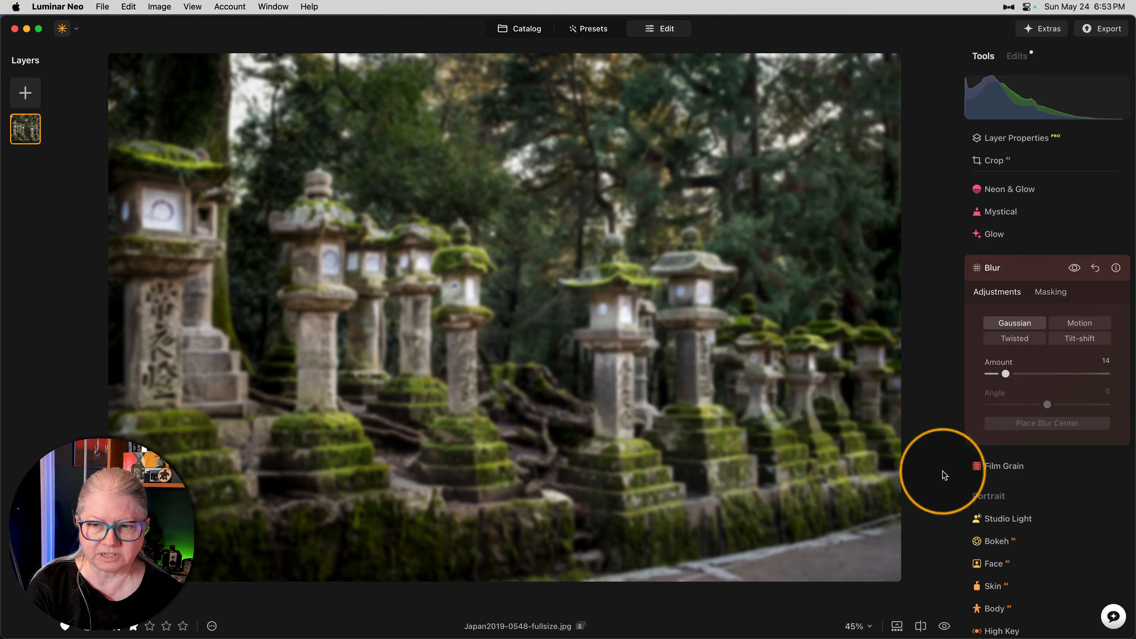
click(1049, 292)
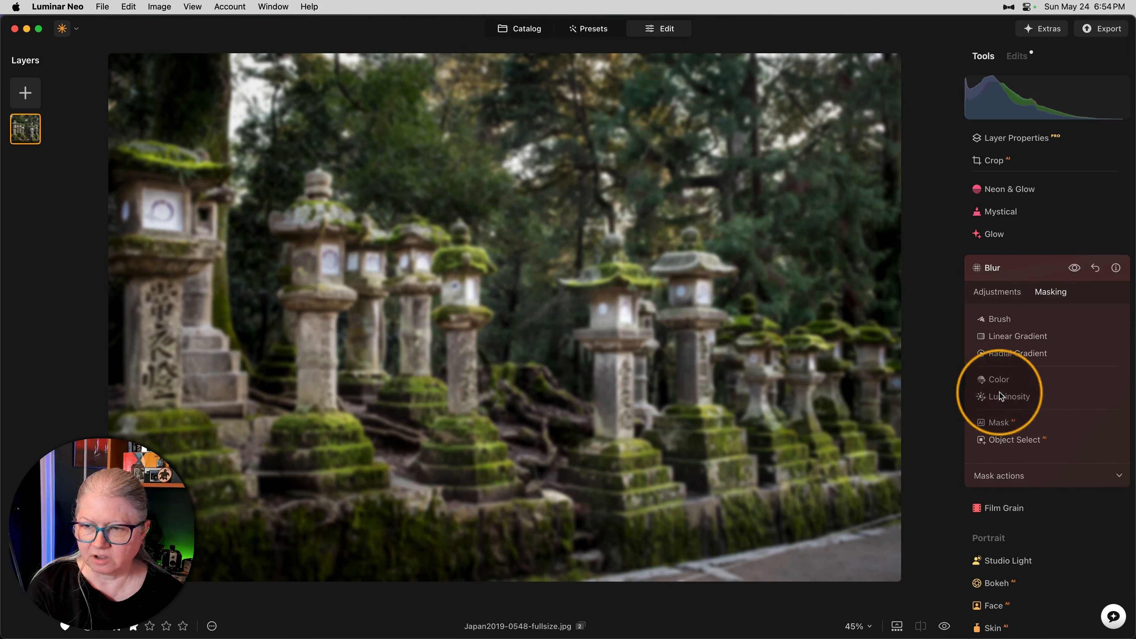
click(1002, 337)
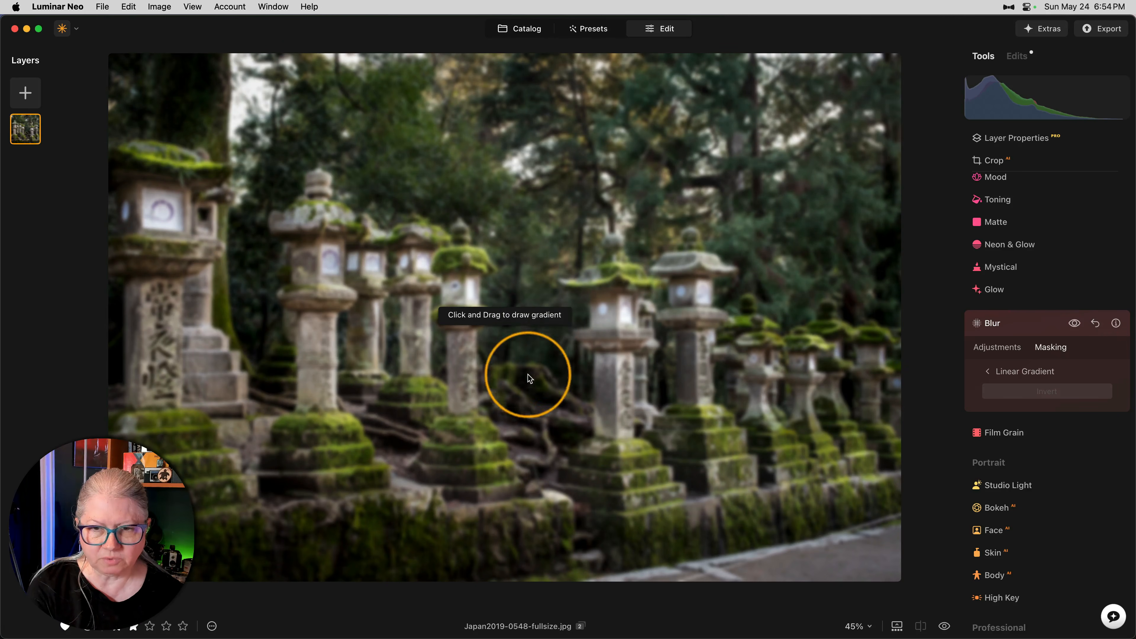
mouse_move(531, 356)
mouse_down()
mouse_move(533, 464)
mouse_move(520, 465)
mouse_move(531, 465)
mouse_up()
click(994, 371)
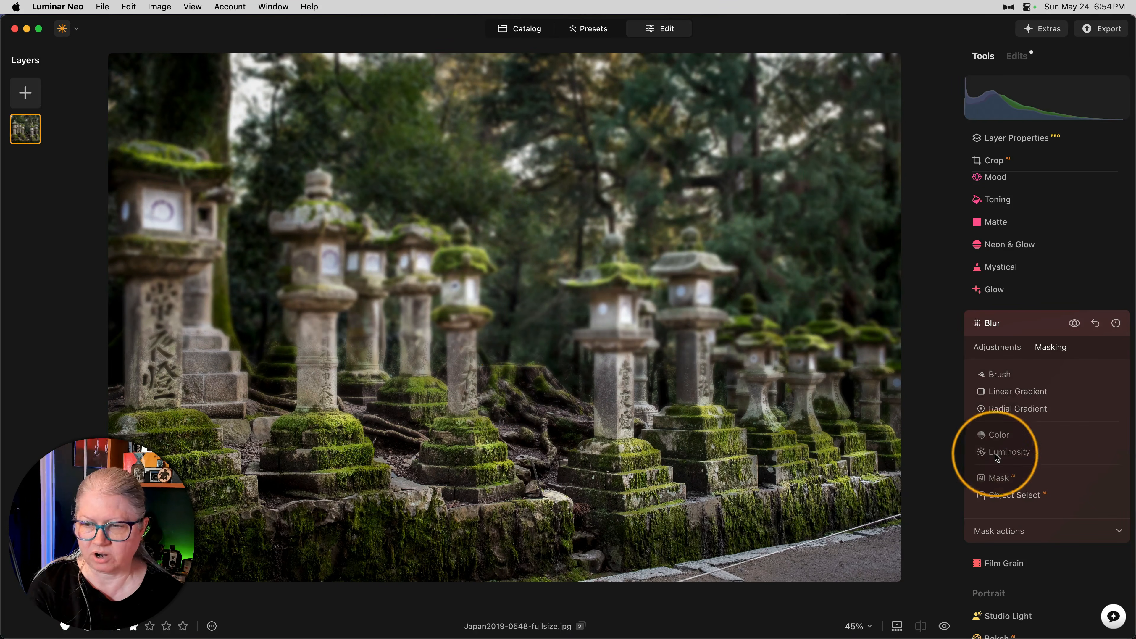
click(1001, 491)
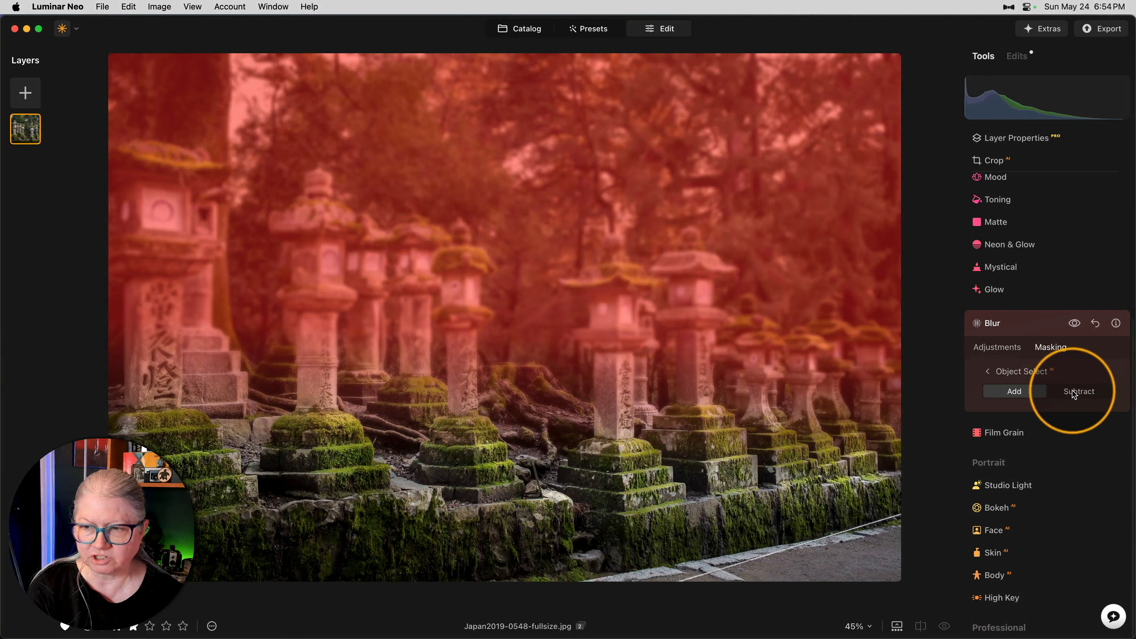
click(1076, 392)
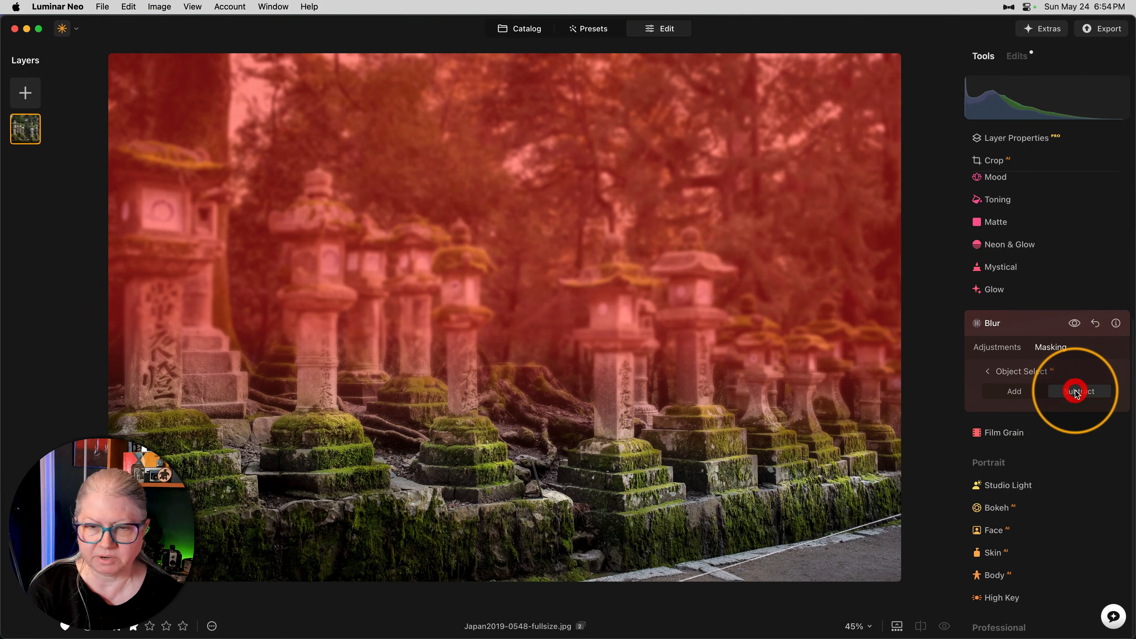
click(989, 371)
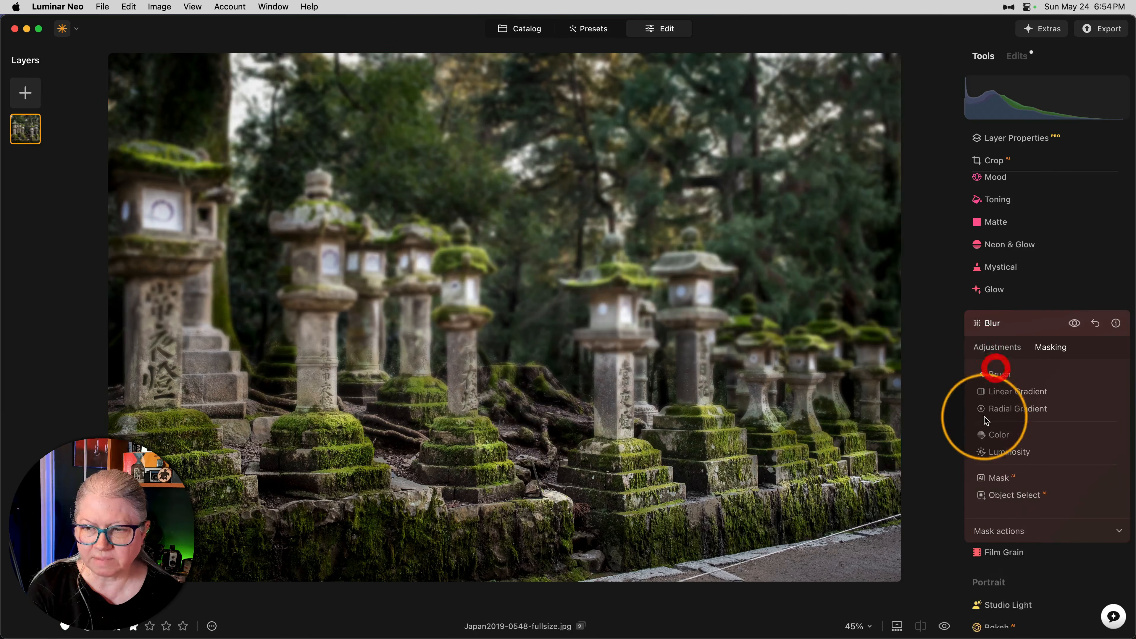
Step: Try the Architecture and Man Made Ground AI masks on the blur, and undo them to return to the gradient mask
click(984, 477)
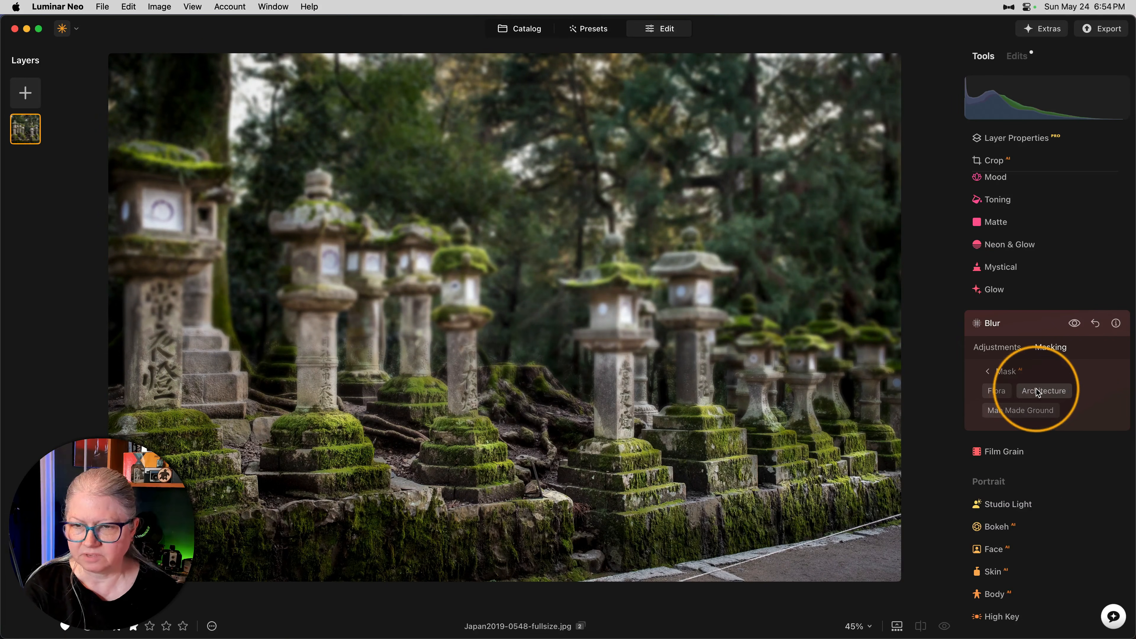
click(1039, 391)
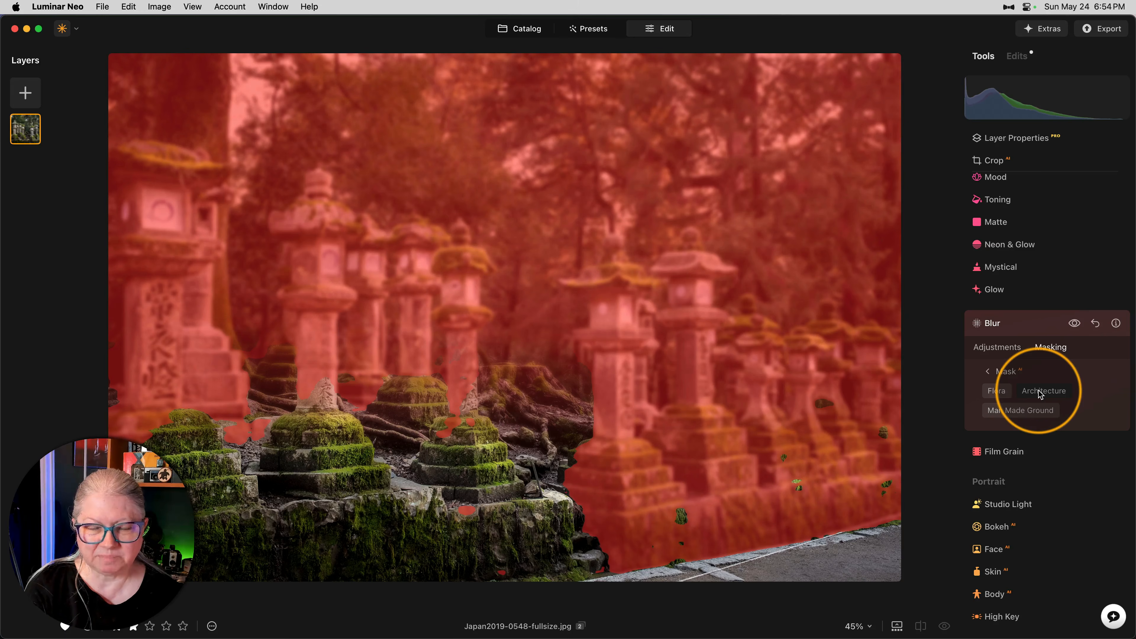
click(1039, 391)
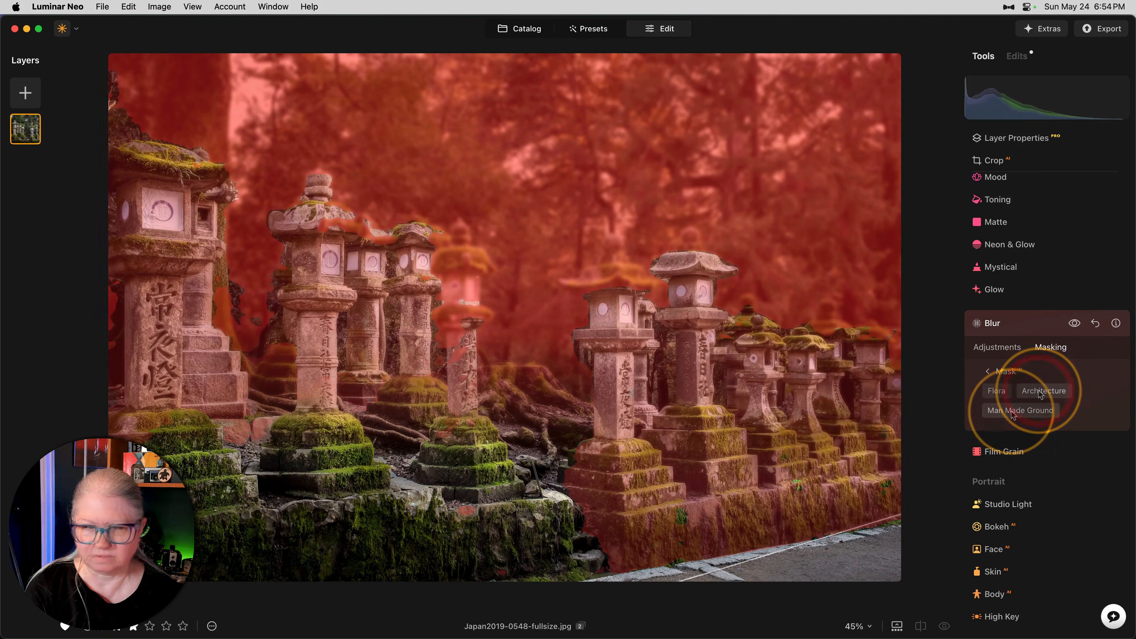
click(1013, 411)
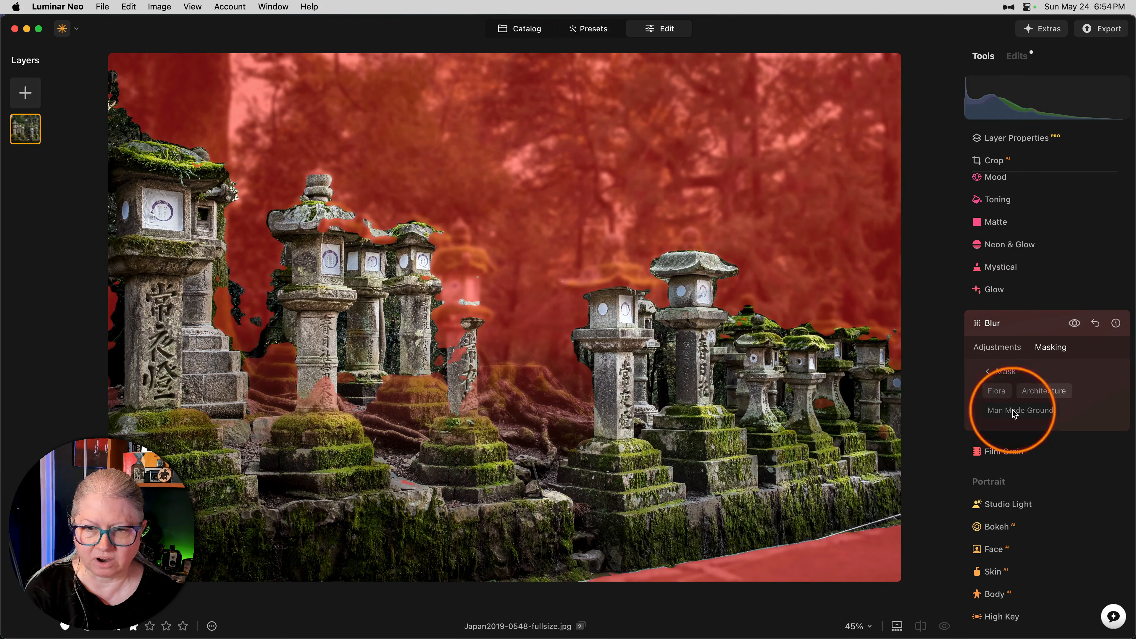
click(1015, 413)
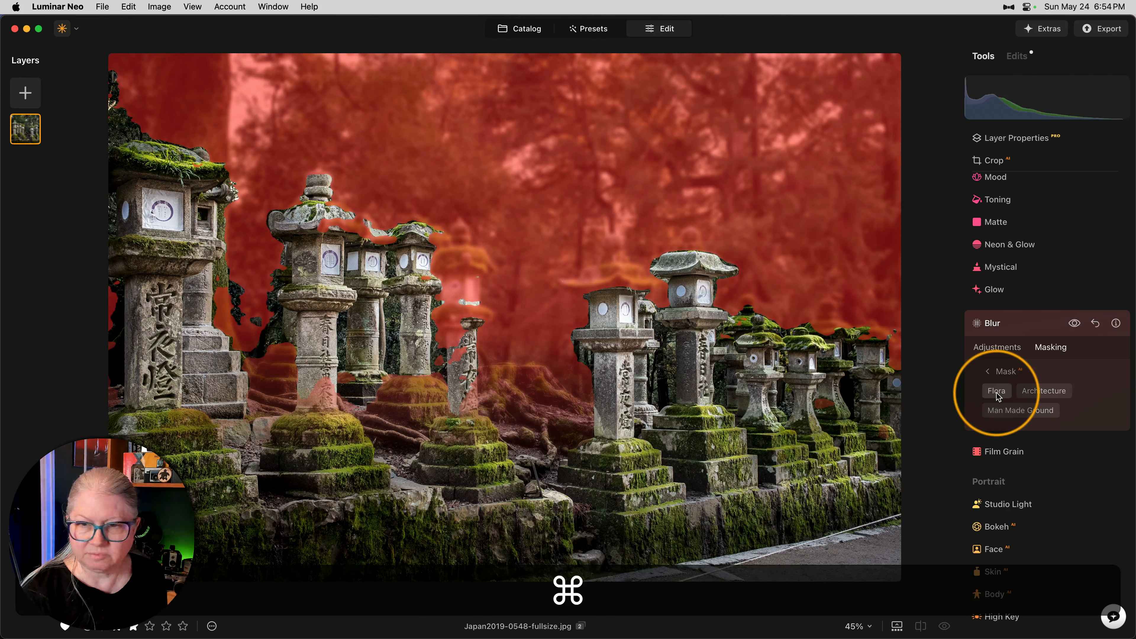
key(cmd+z)
key(super+z)
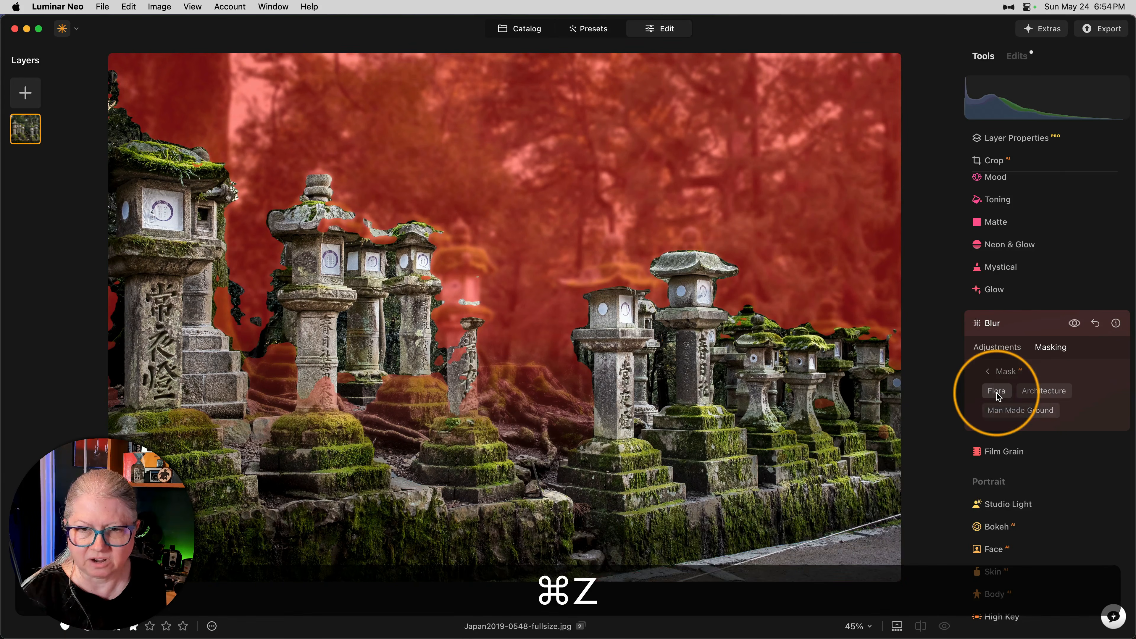
key(super+z)
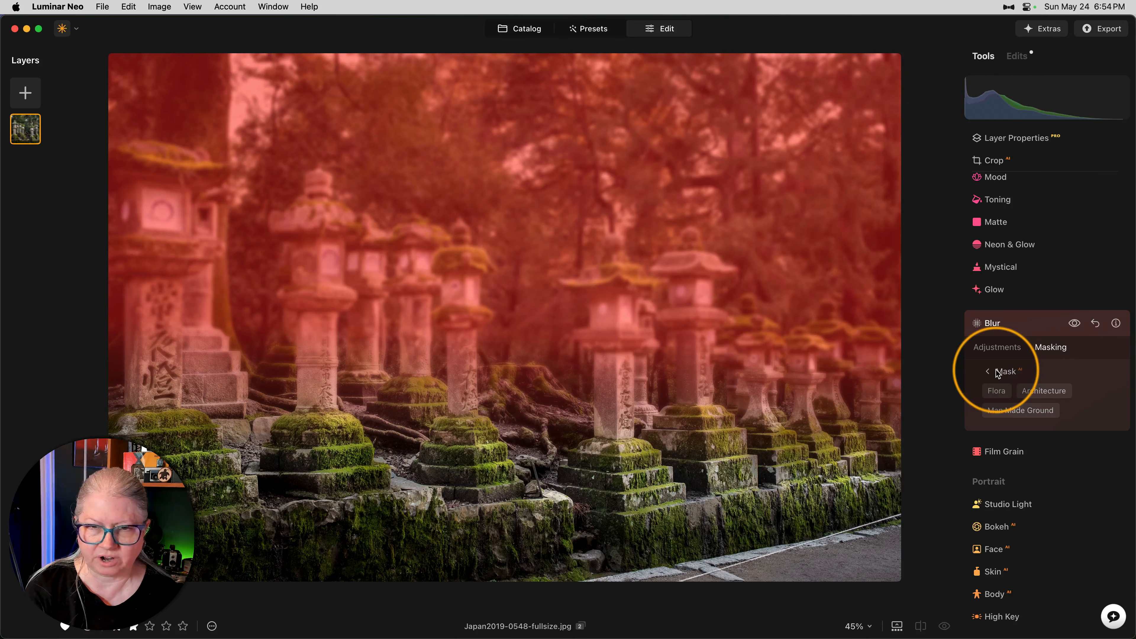
Step: Subtract the front lantern just right of the photo's centre, including its pillar and mossy roof, from the blur mask with Object Select
click(988, 372)
click(1025, 494)
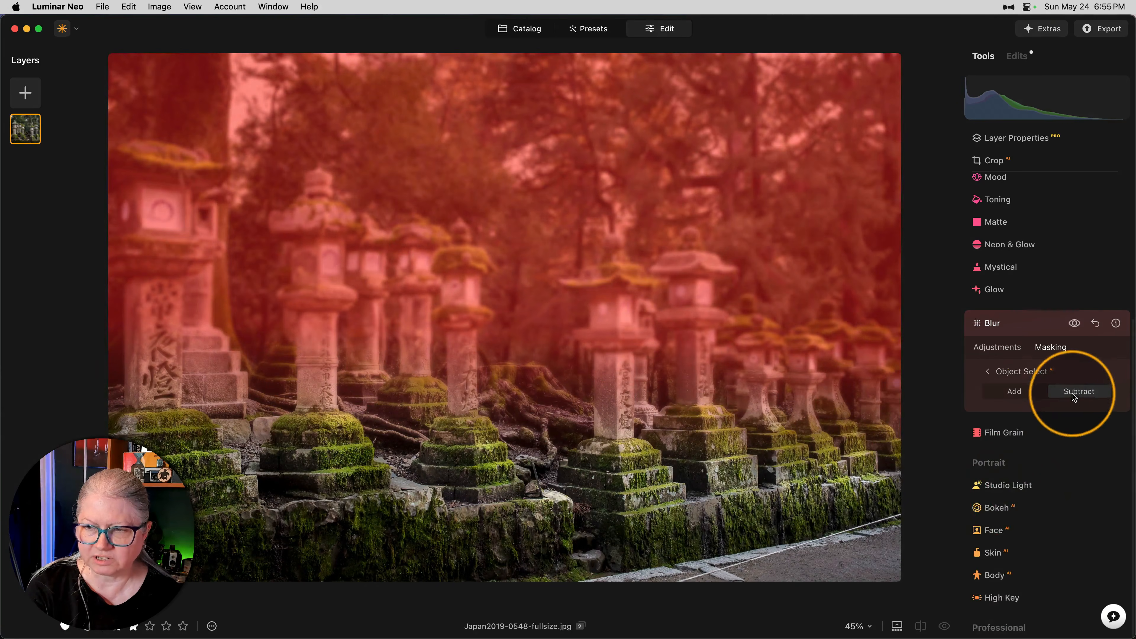
click(1074, 395)
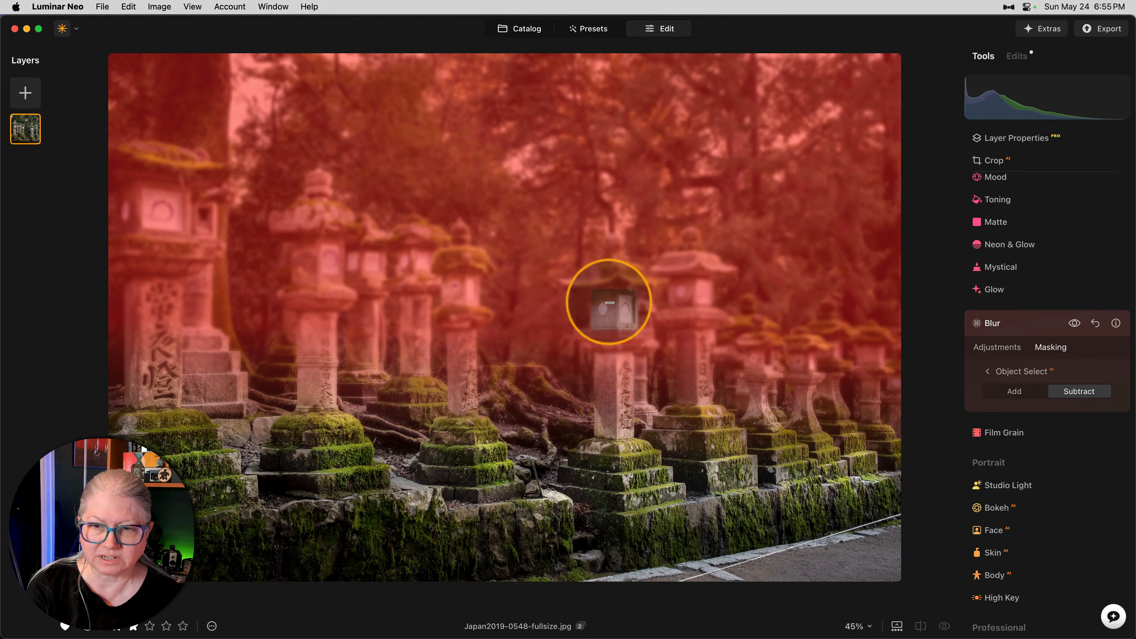
click(609, 310)
click(619, 370)
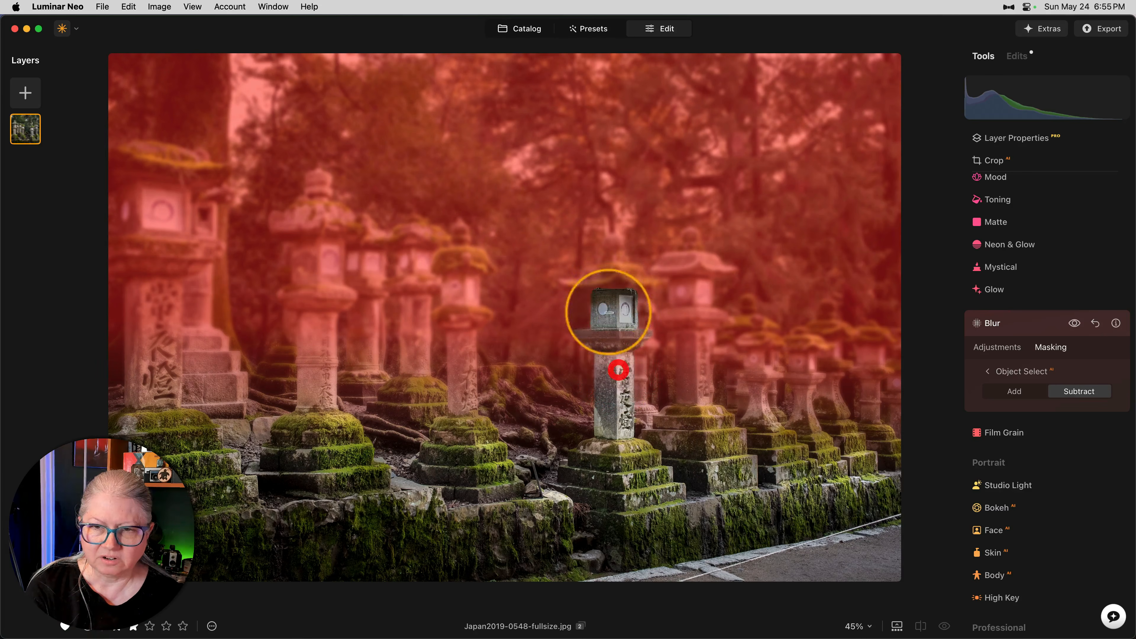
click(614, 267)
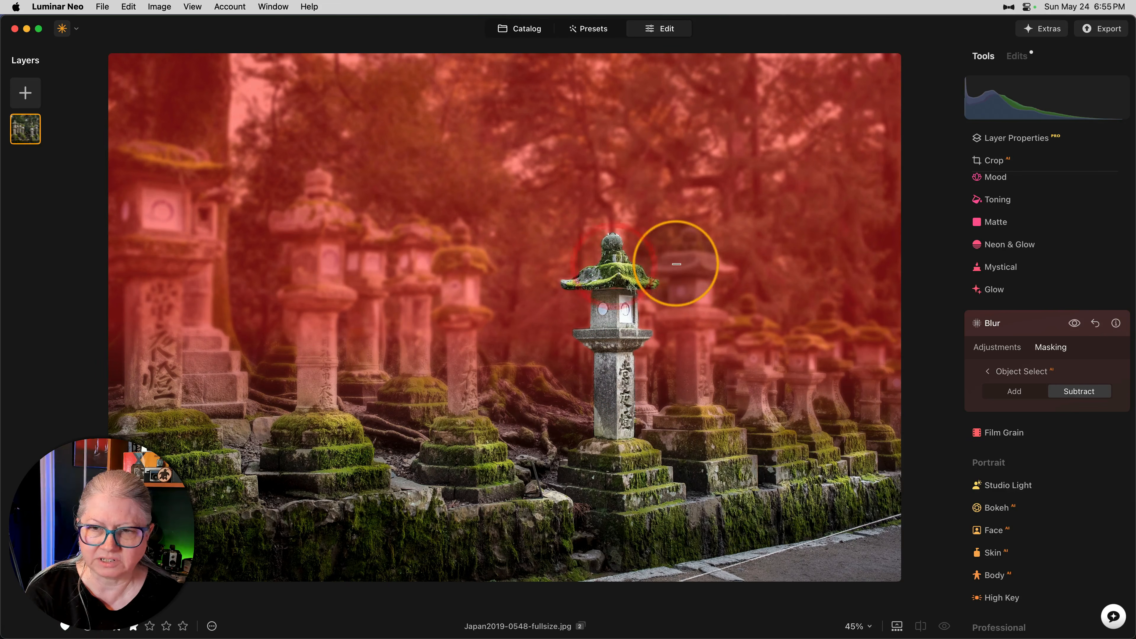
Step: Subtract the tall lantern to its right and the three front lanterns in the photo's left half from the blur mask
click(684, 280)
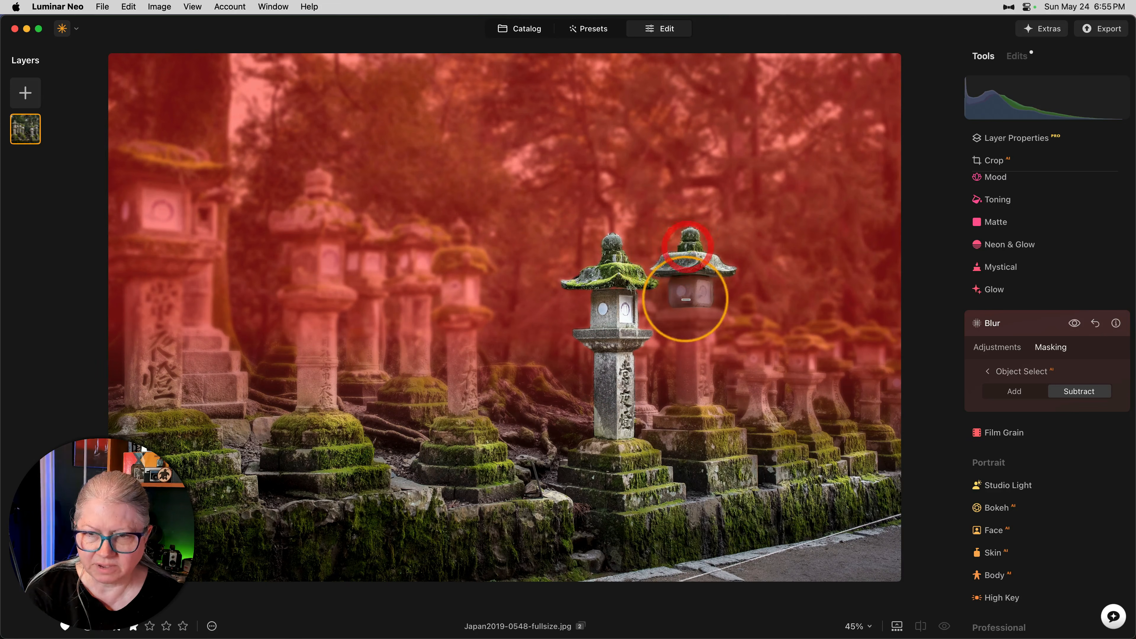
click(682, 319)
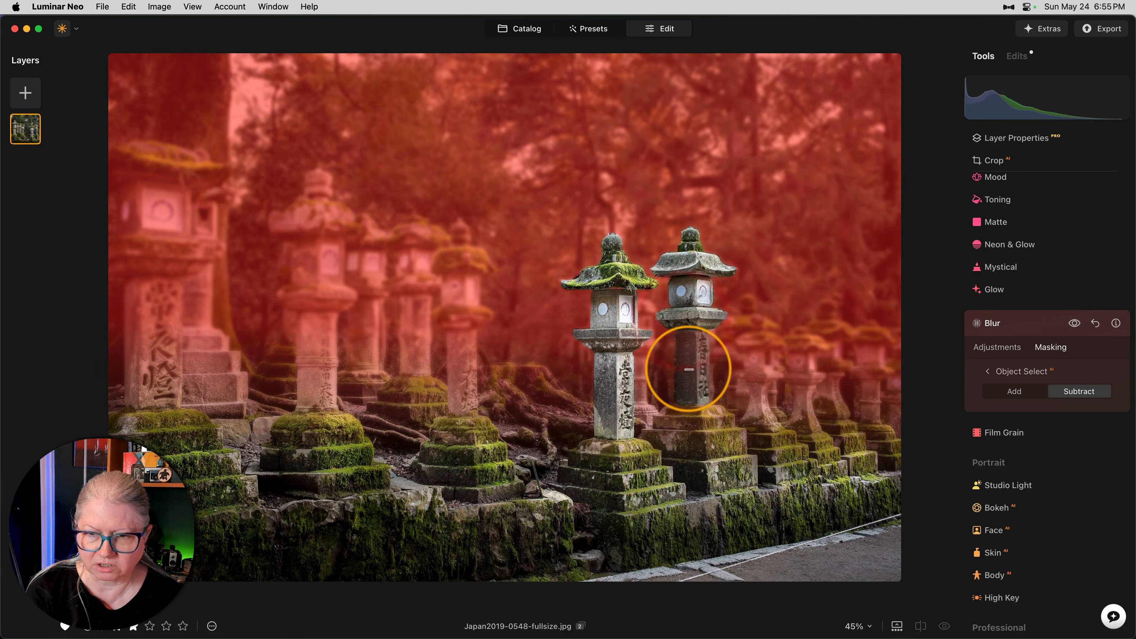
click(690, 417)
click(449, 416)
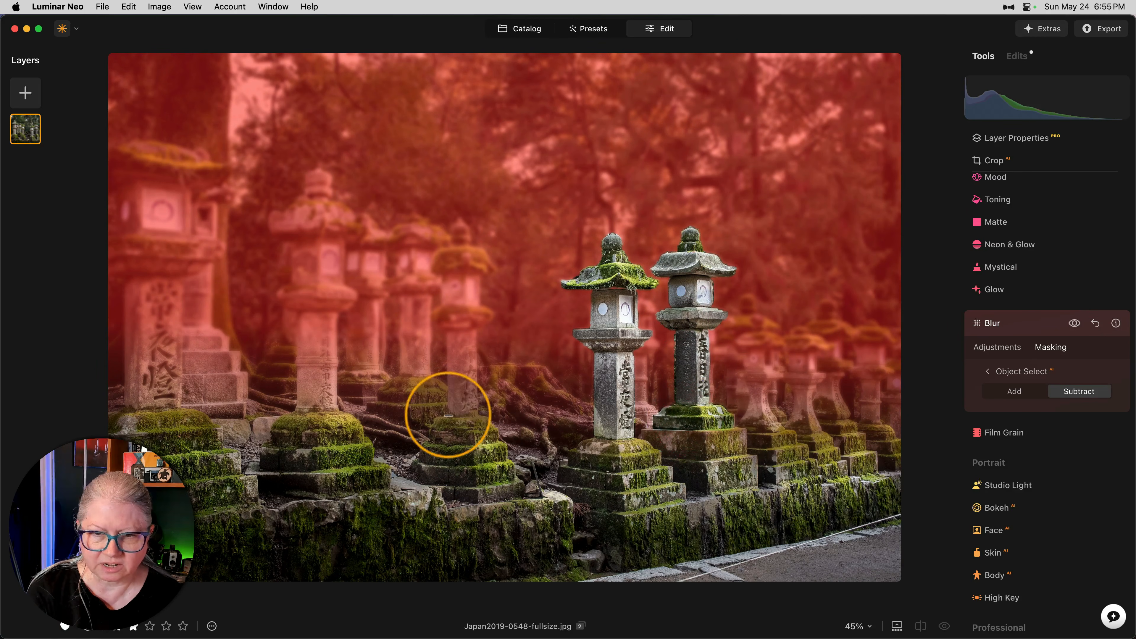
click(315, 396)
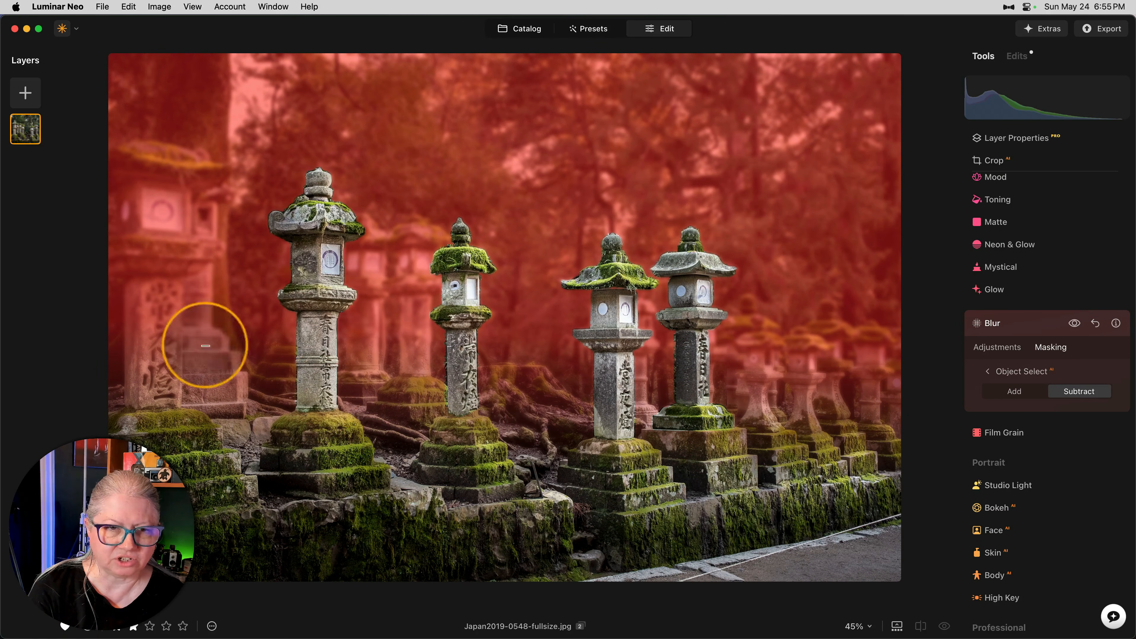
click(144, 350)
Step: Erase leftover blur from the two leftmost front lanterns using the mask brush at size 45 and strength 92
click(1008, 372)
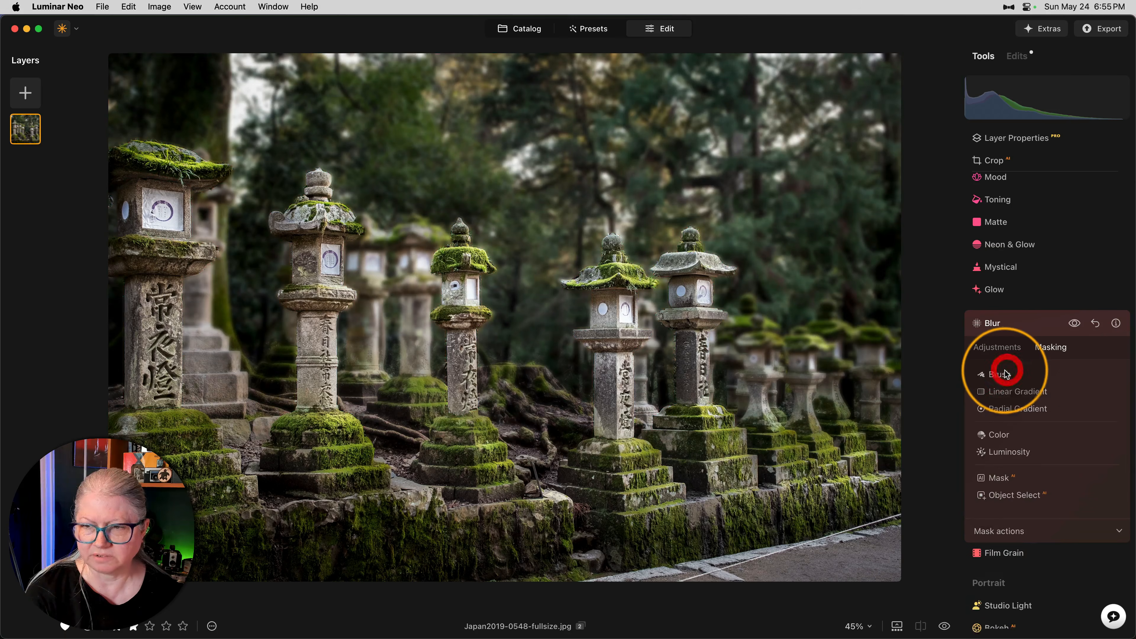
click(998, 374)
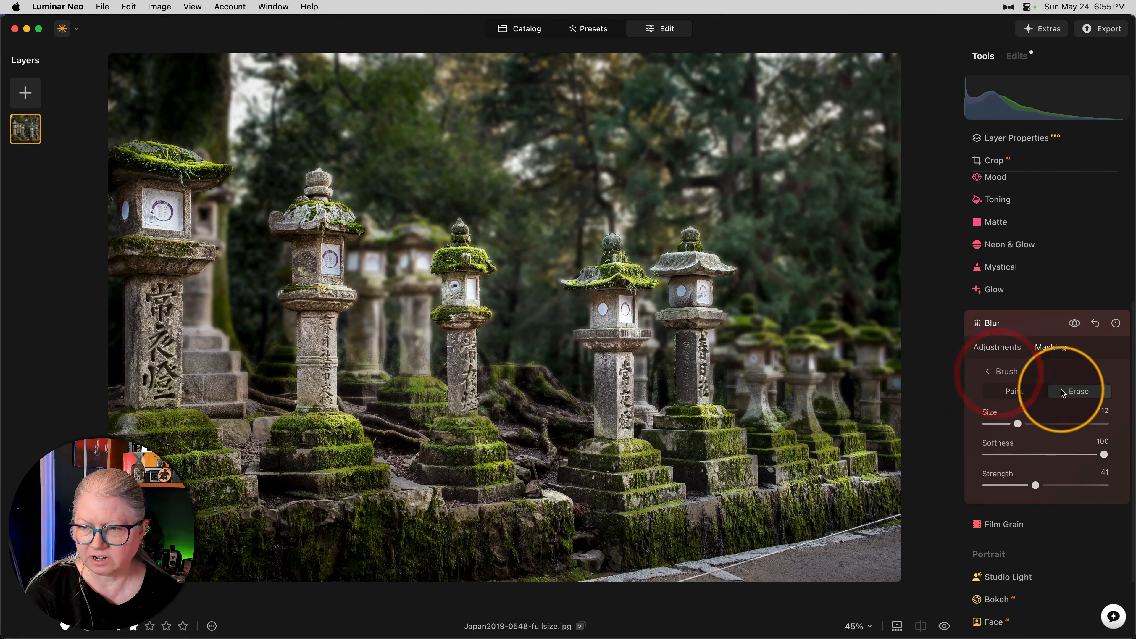
drag(1035, 486, 1095, 484)
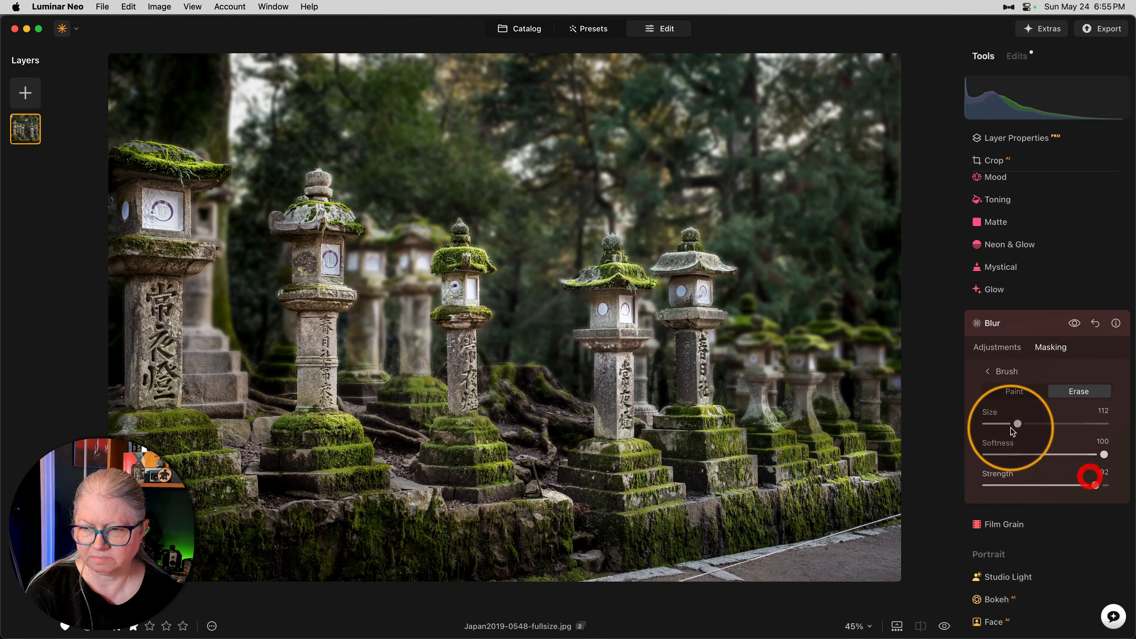
drag(1018, 423, 998, 424)
mouse_move(147, 202)
mouse_down()
mouse_move(122, 182)
mouse_move(106, 228)
mouse_move(126, 414)
mouse_move(154, 429)
mouse_up()
mouse_move(354, 463)
mouse_down()
mouse_move(297, 418)
mouse_move(315, 394)
mouse_up()
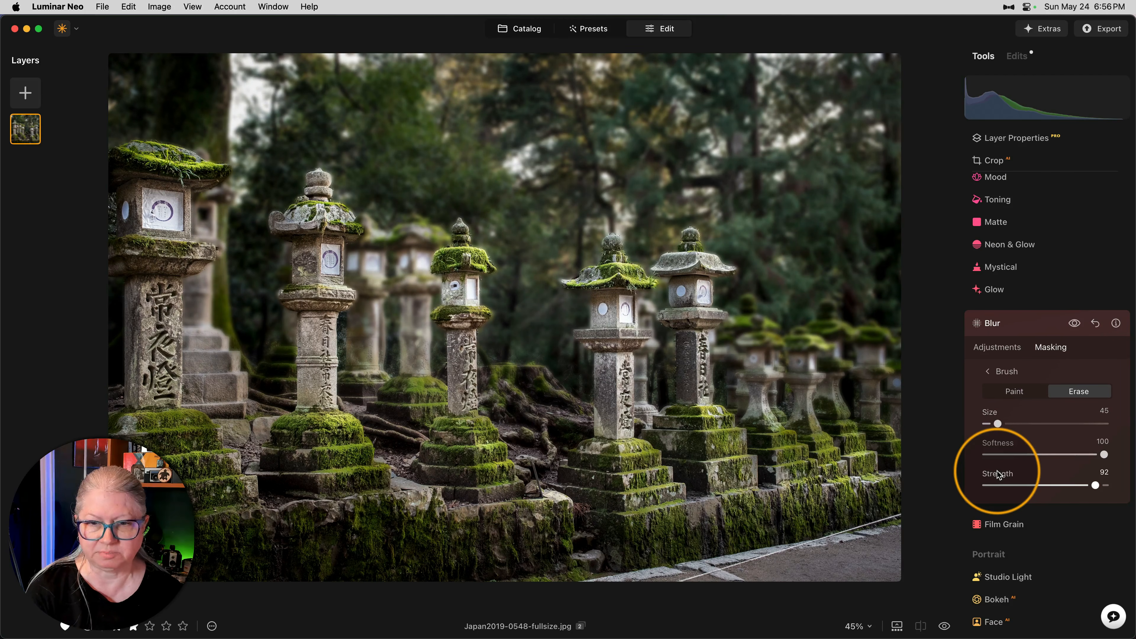
Step: Subtract the two nearest small lanterns in the right-hand row from the blur mask with Object Select
click(1002, 372)
click(1001, 492)
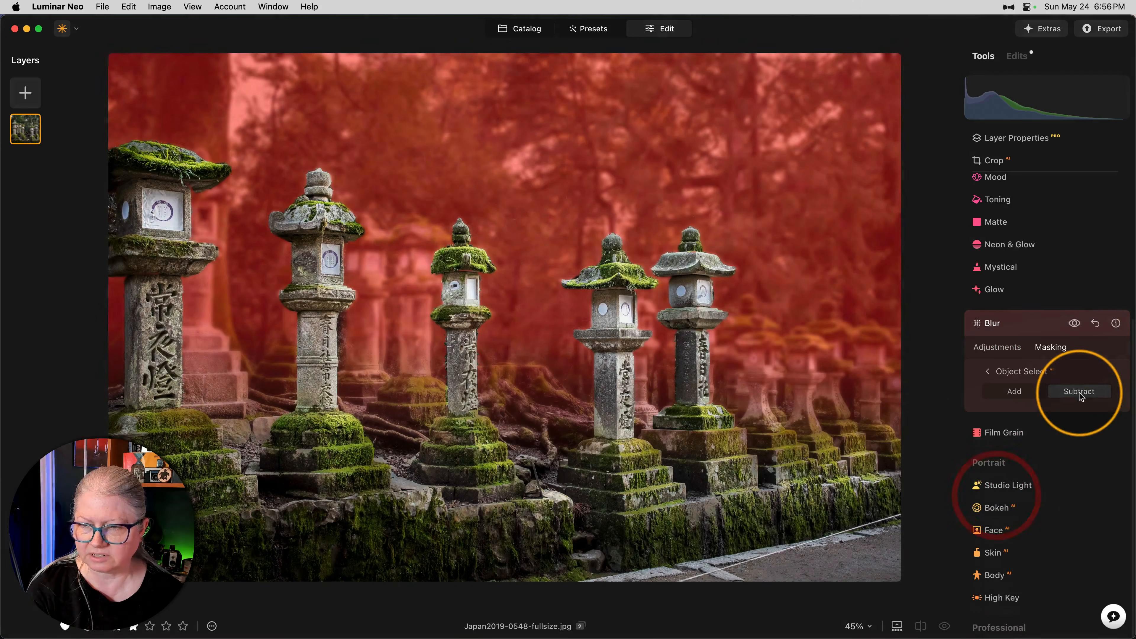
click(1079, 392)
drag(757, 407, 758, 350)
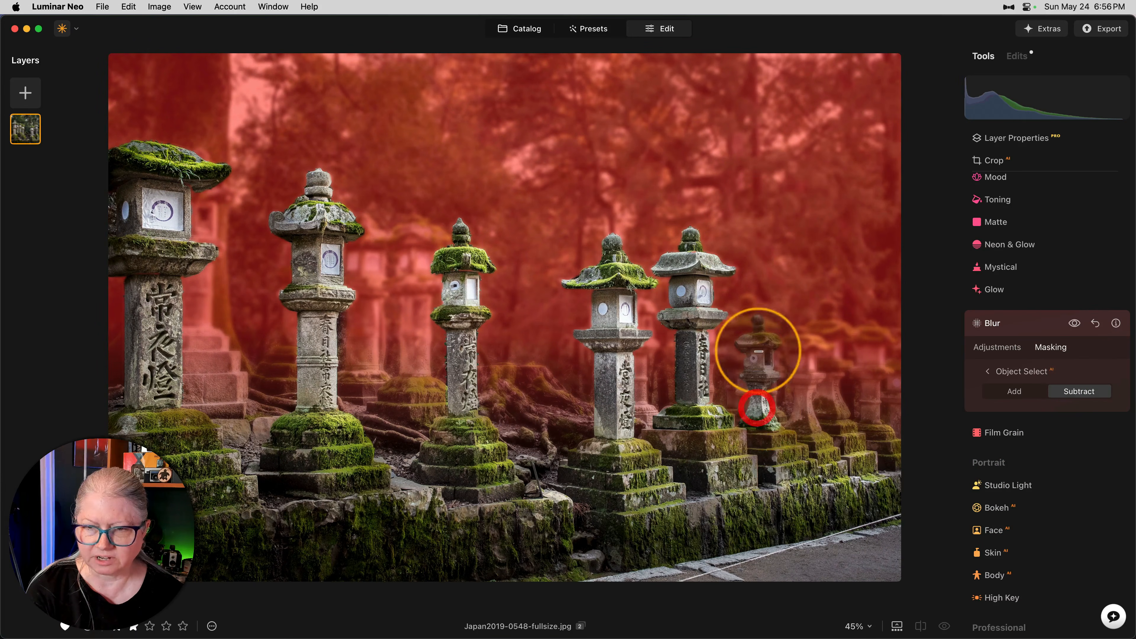
click(762, 339)
click(805, 362)
click(803, 408)
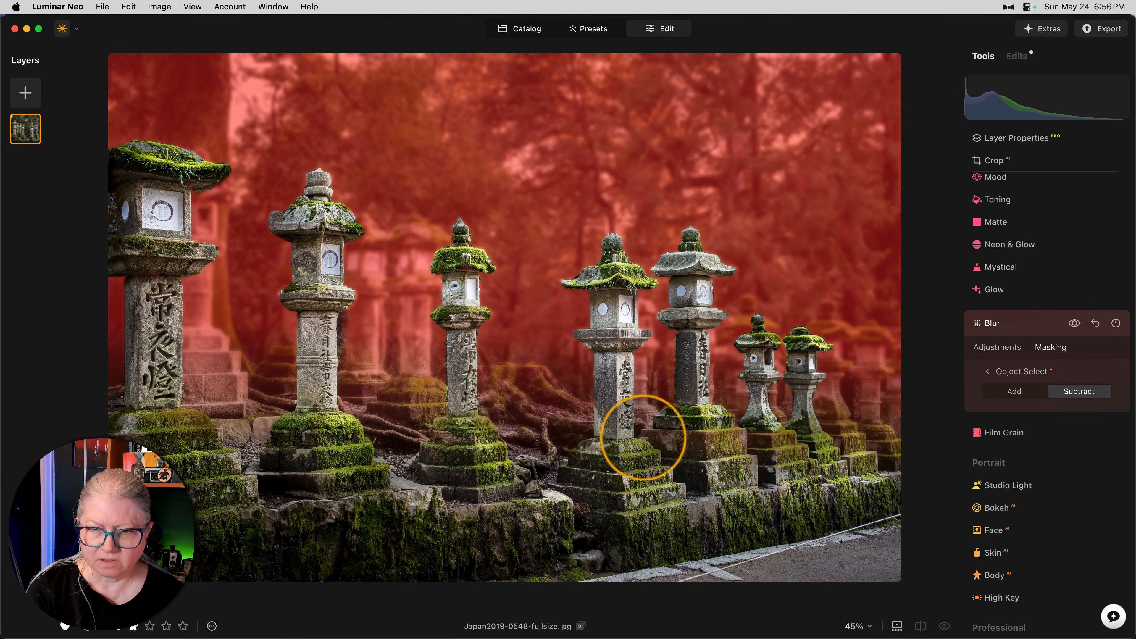
Step: Subtract the two lanterns standing behind the left-centre pair, with their mossy bases, from the blur mask
click(413, 348)
click(416, 387)
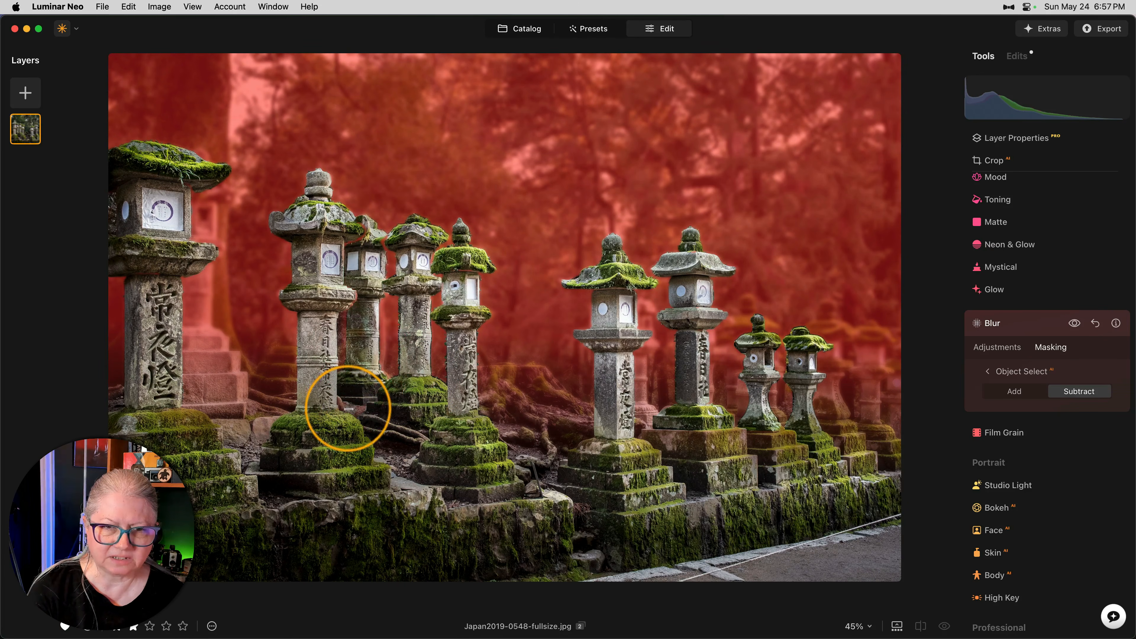
click(349, 409)
Step: Subtract the lantern and stepped base behind the far-left lantern, plus the large tree trunk, from the blur mask
click(193, 349)
click(202, 290)
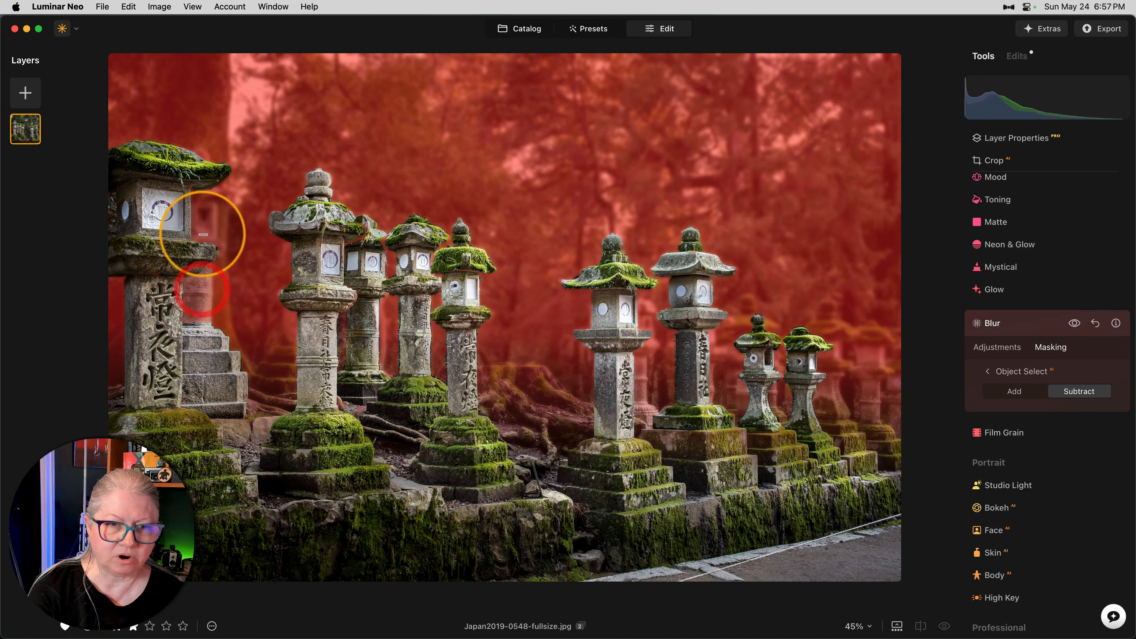
click(203, 234)
click(213, 191)
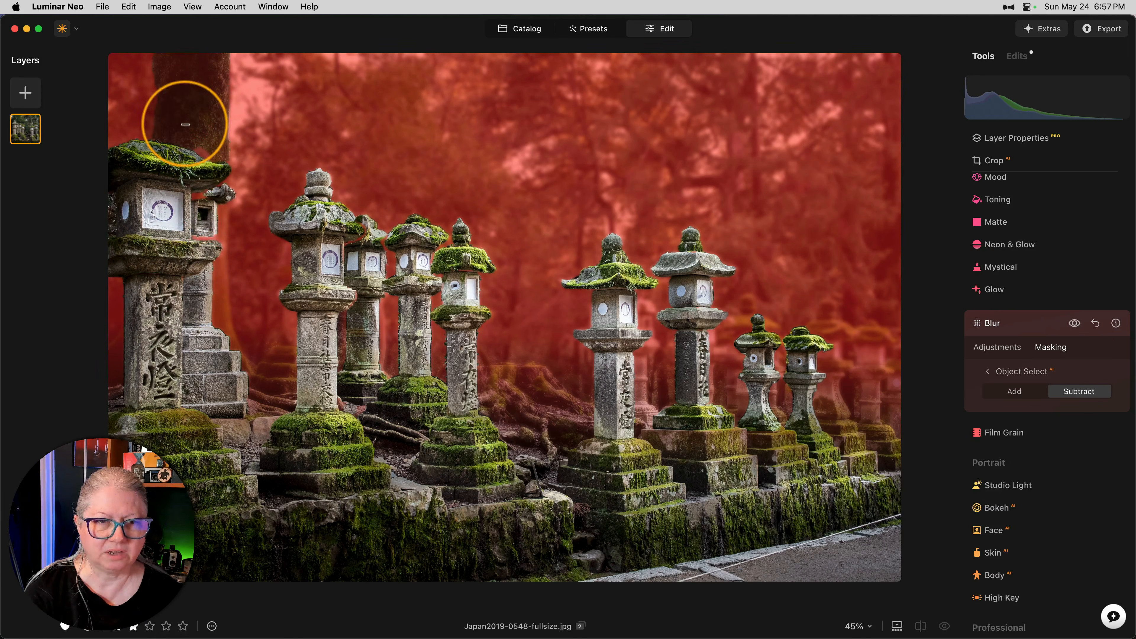
click(185, 124)
click(217, 293)
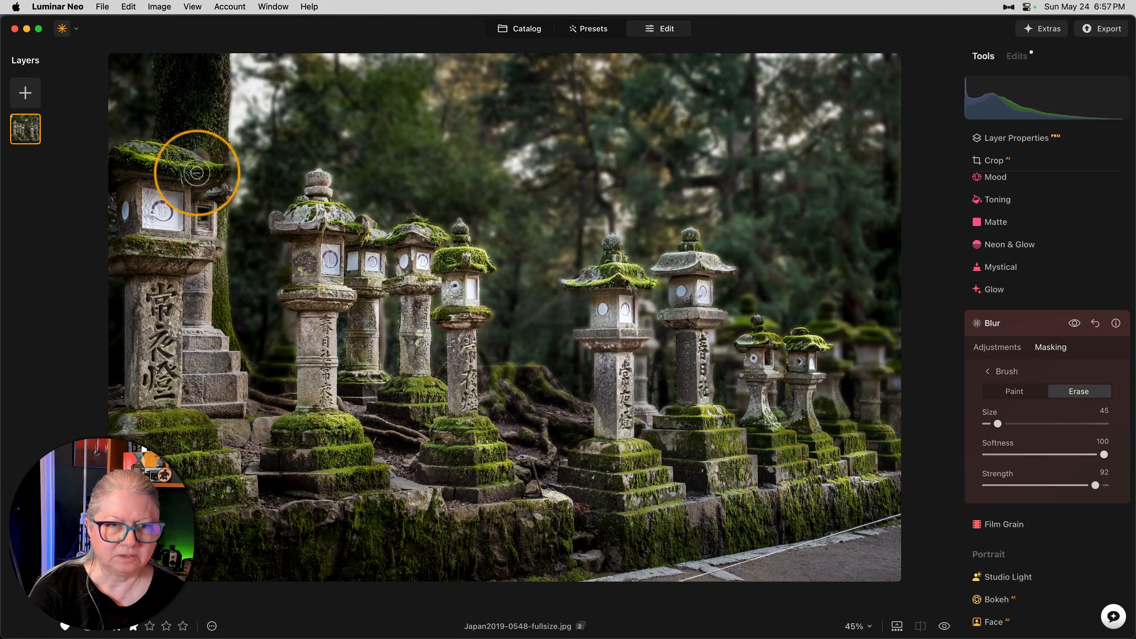
Step: Erase leftover blur from the roof and upper parts of the lantern behind the far-left one using the size 45 mask brush
drag(199, 164, 202, 186)
drag(196, 203, 213, 253)
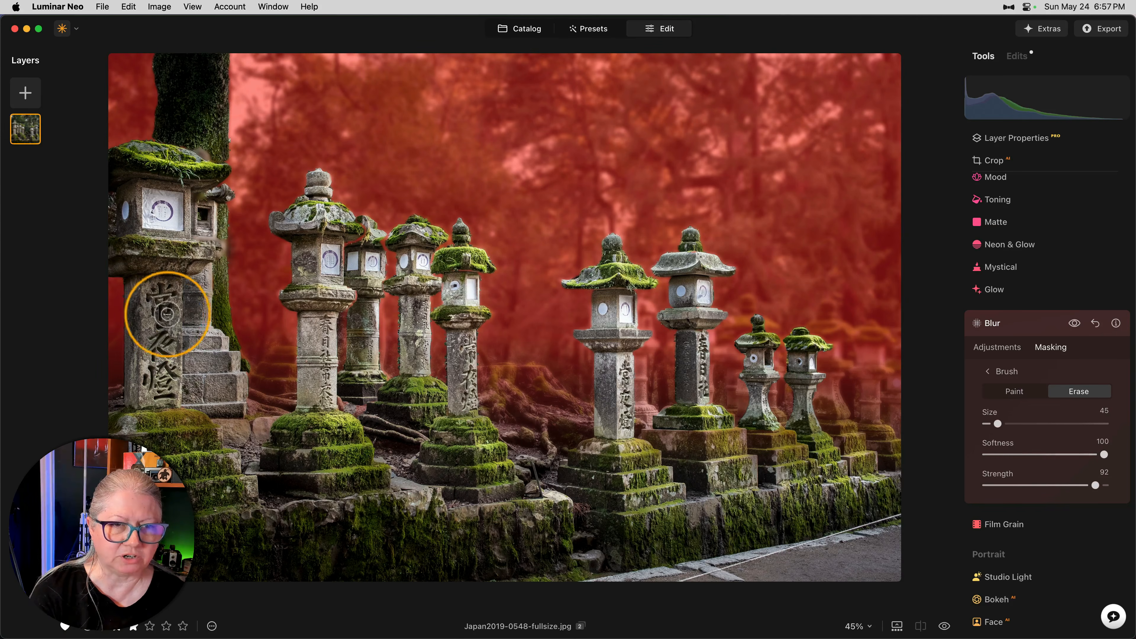
drag(177, 192, 166, 205)
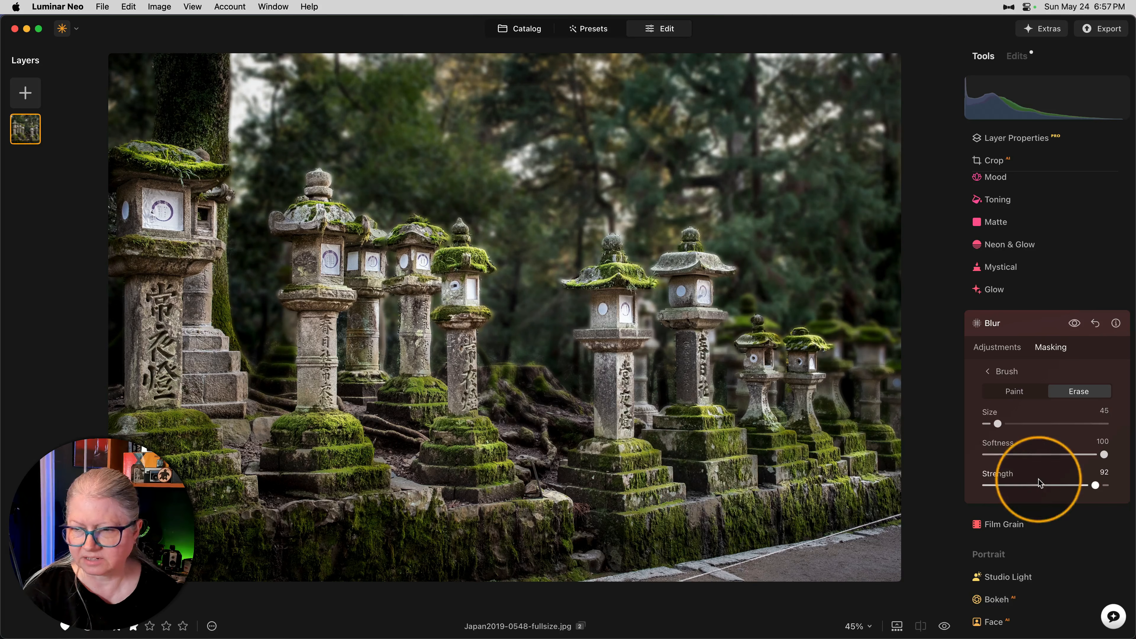
Step: Lower the eraser strength to 46 and partly erase blur from the rear right-hand lanterns and the tree roots between the groups
drag(1095, 486, 1042, 486)
mouse_move(732, 396)
mouse_down()
mouse_move(734, 359)
mouse_move(716, 394)
mouse_move(725, 335)
mouse_move(731, 313)
mouse_move(751, 307)
mouse_move(764, 326)
mouse_move(779, 325)
mouse_move(778, 425)
mouse_move(840, 394)
mouse_move(824, 319)
mouse_move(860, 339)
mouse_move(877, 429)
mouse_move(892, 433)
mouse_move(907, 399)
mouse_move(901, 345)
mouse_move(890, 393)
mouse_move(851, 427)
mouse_move(826, 410)
mouse_move(850, 398)
mouse_move(827, 352)
mouse_up()
mouse_move(647, 413)
mouse_down()
mouse_move(650, 312)
mouse_move(660, 345)
mouse_move(632, 412)
mouse_move(659, 400)
mouse_move(676, 345)
mouse_move(661, 319)
mouse_move(669, 283)
mouse_move(656, 289)
mouse_move(713, 380)
mouse_up()
mouse_move(570, 396)
mouse_down()
mouse_move(529, 375)
mouse_move(486, 376)
mouse_up()
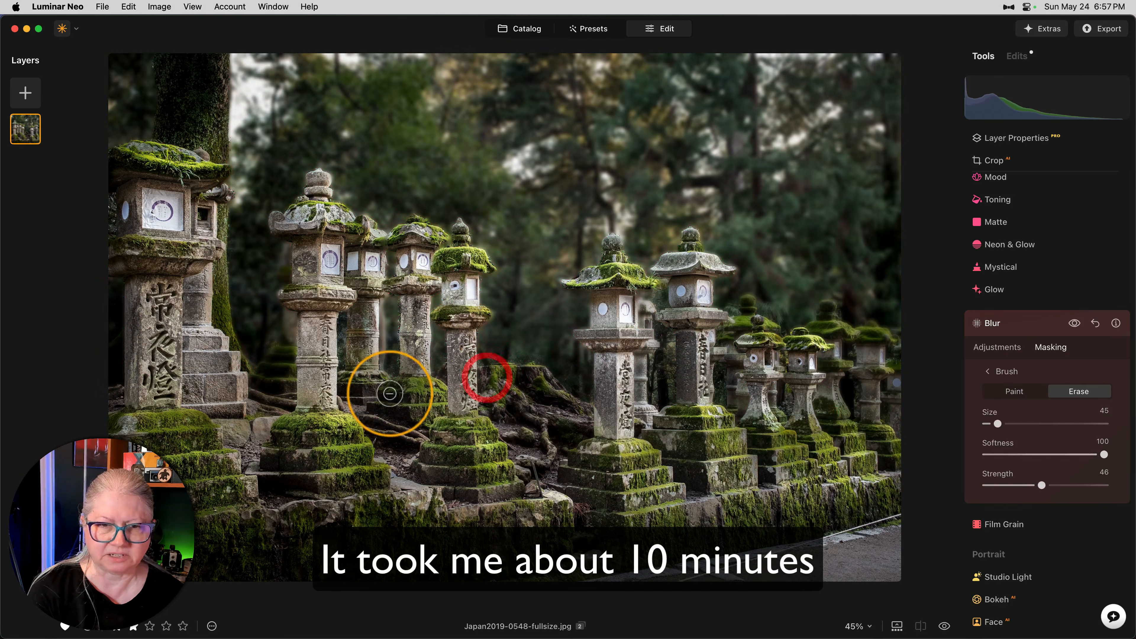
Step: Partly erase blur from the trees around and above the left lantern group with the mask brush at size 68 and strength 36
drag(997, 423, 1004, 424)
drag(1042, 486, 1030, 485)
drag(237, 320, 248, 191)
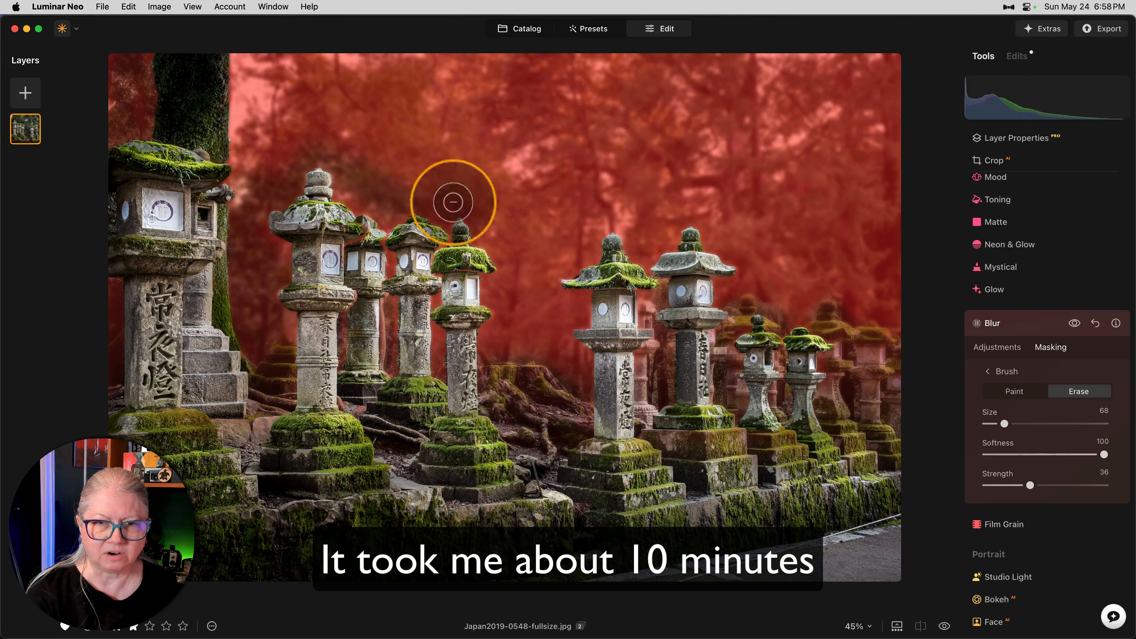
drag(431, 172, 352, 107)
click(297, 128)
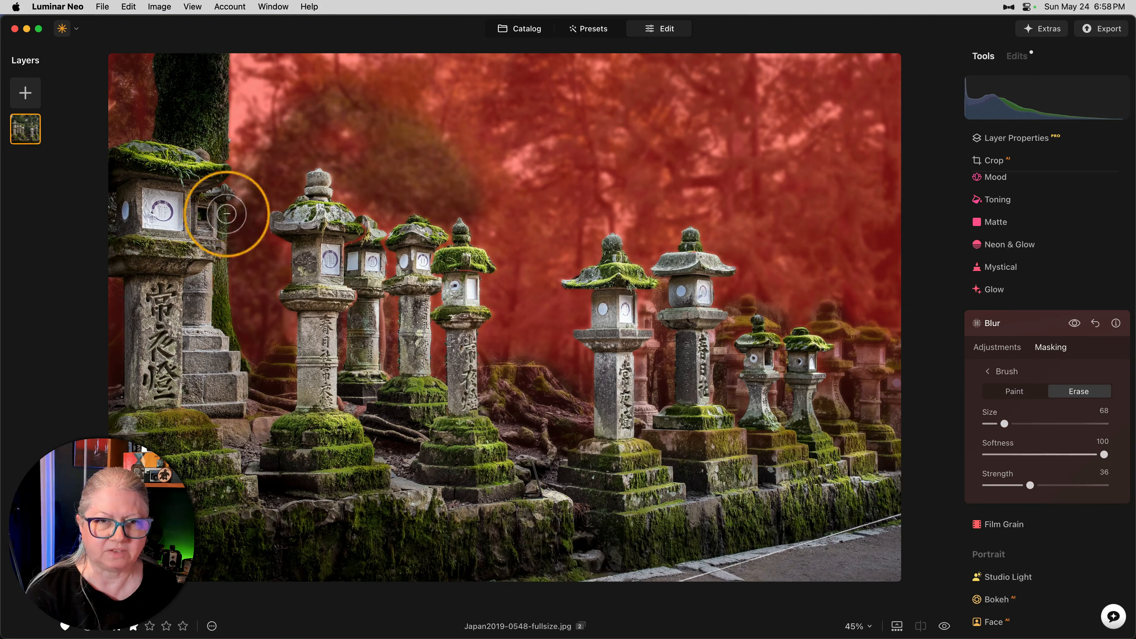
mouse_move(268, 373)
mouse_down()
mouse_move(286, 316)
mouse_move(287, 242)
mouse_up()
click(288, 230)
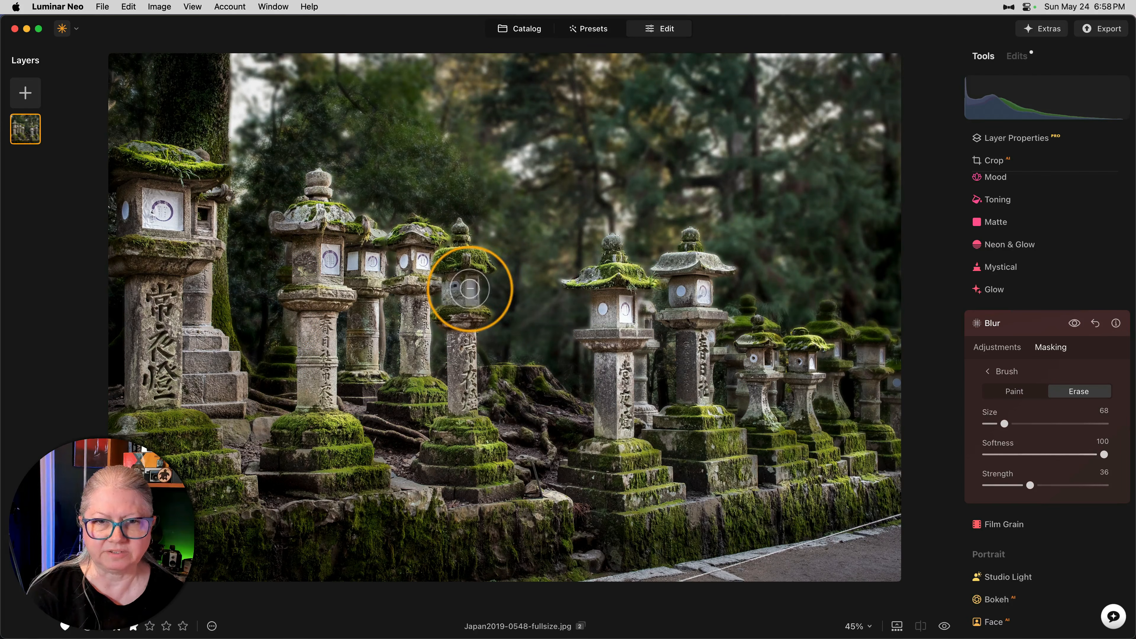
mouse_move(393, 213)
mouse_down()
mouse_move(338, 185)
mouse_move(337, 131)
mouse_up()
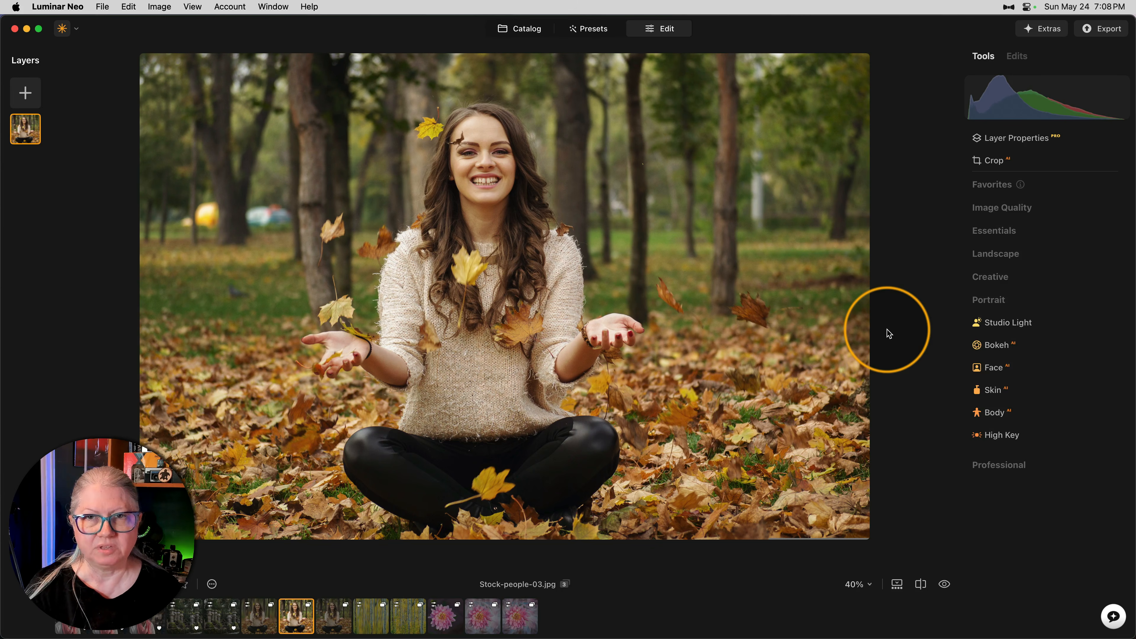
Step: Apply Bokeh AI with Blur 94 to the portrait of the seated woman and compare it with the unblurred original
click(990, 346)
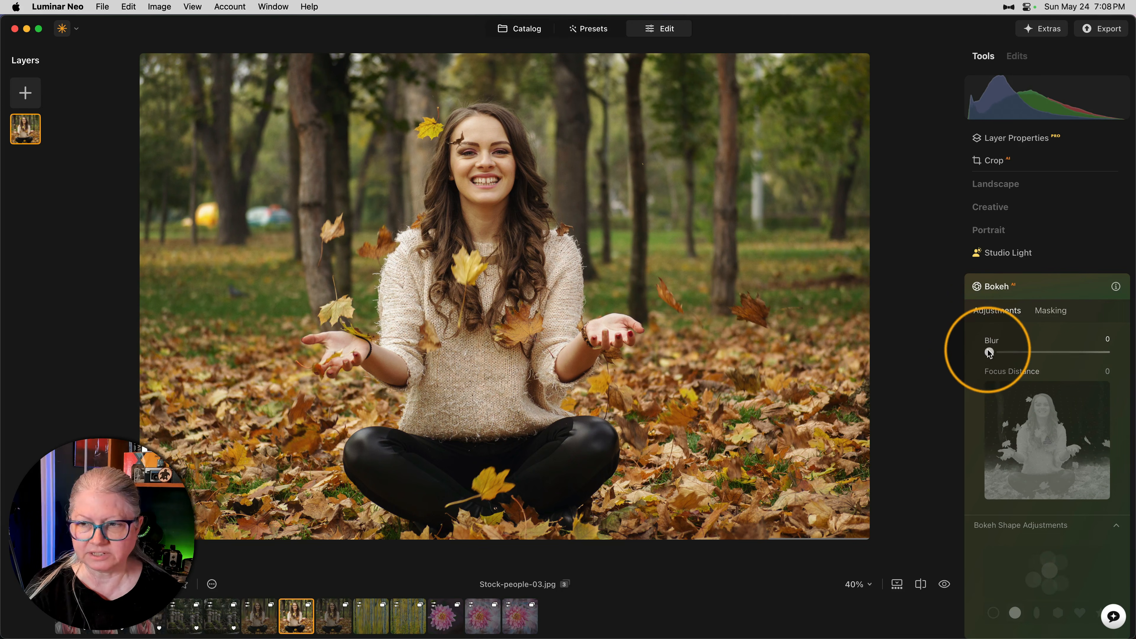
drag(989, 353, 1100, 353)
click(1047, 441)
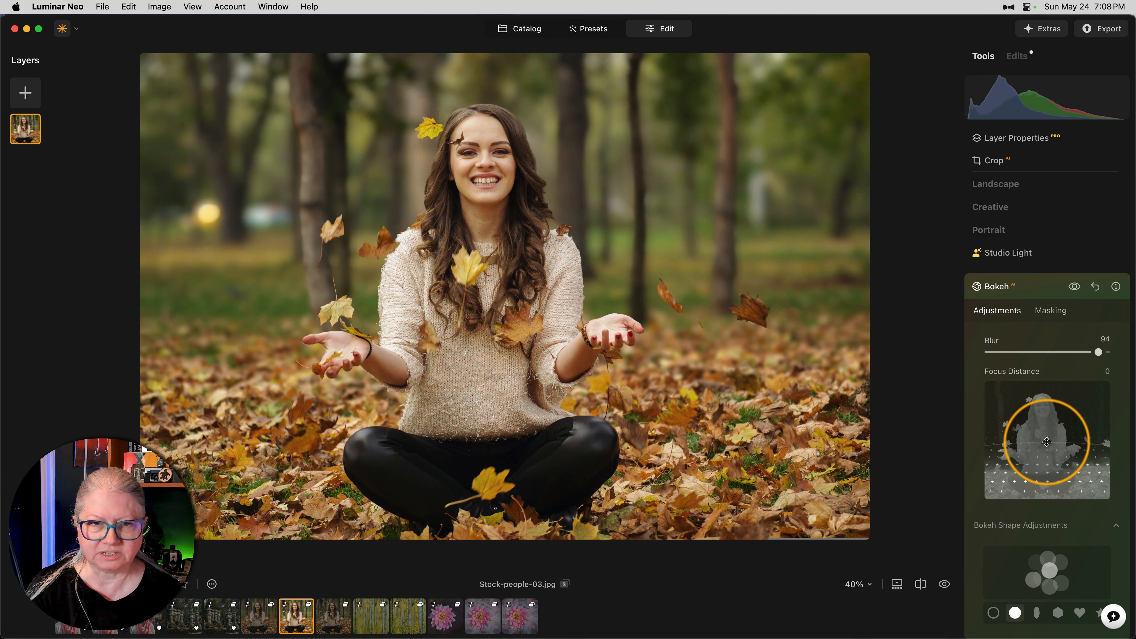
click(1075, 288)
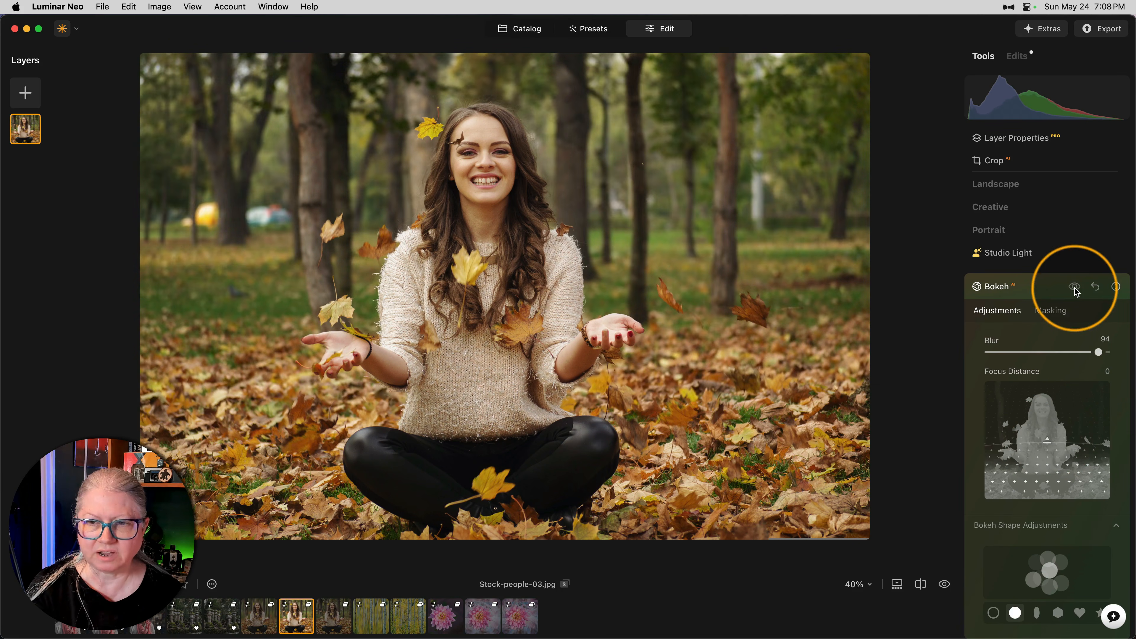
click(1075, 289)
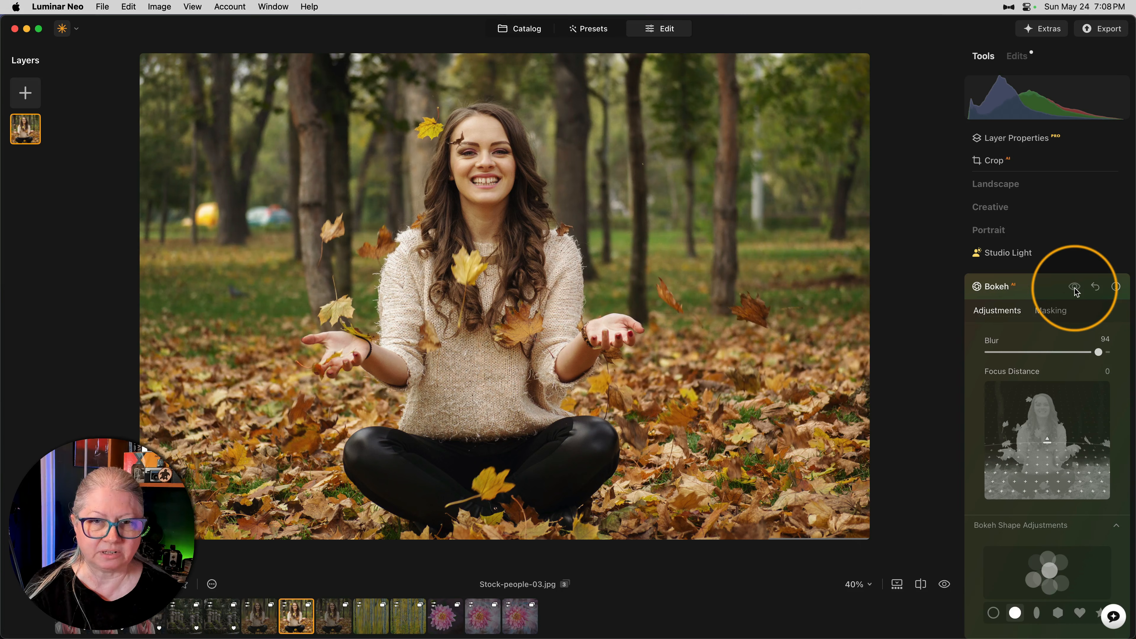
click(1075, 288)
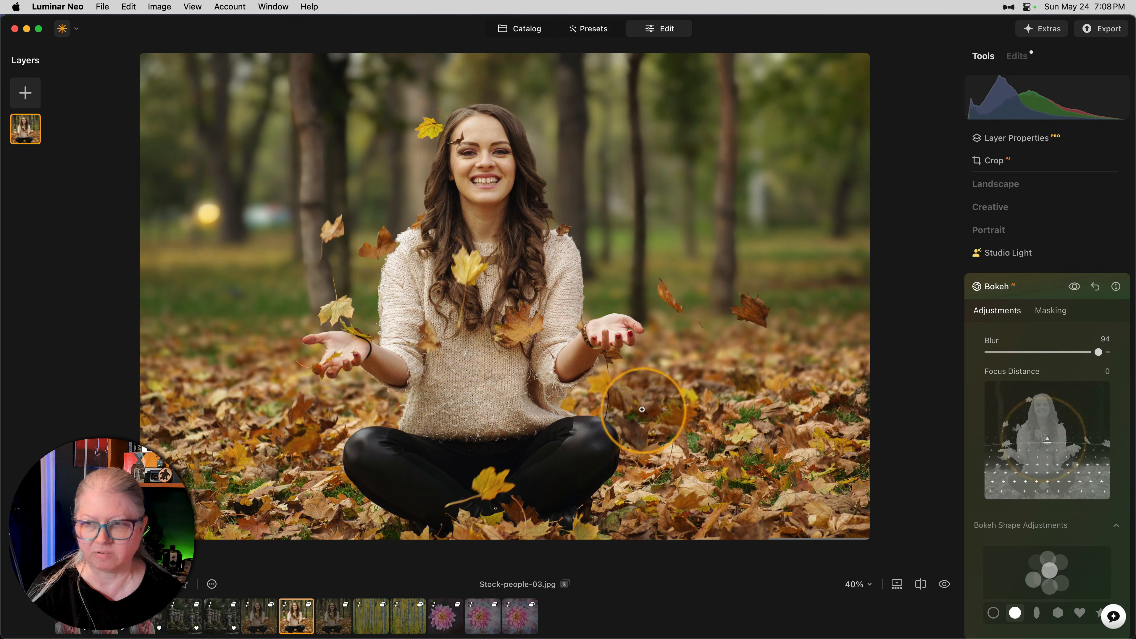
Step: Set the portrait's Bokeh focus distance to -4, choose the hexagonal bokeh shape and inspect the background highlight
drag(1047, 442, 1047, 445)
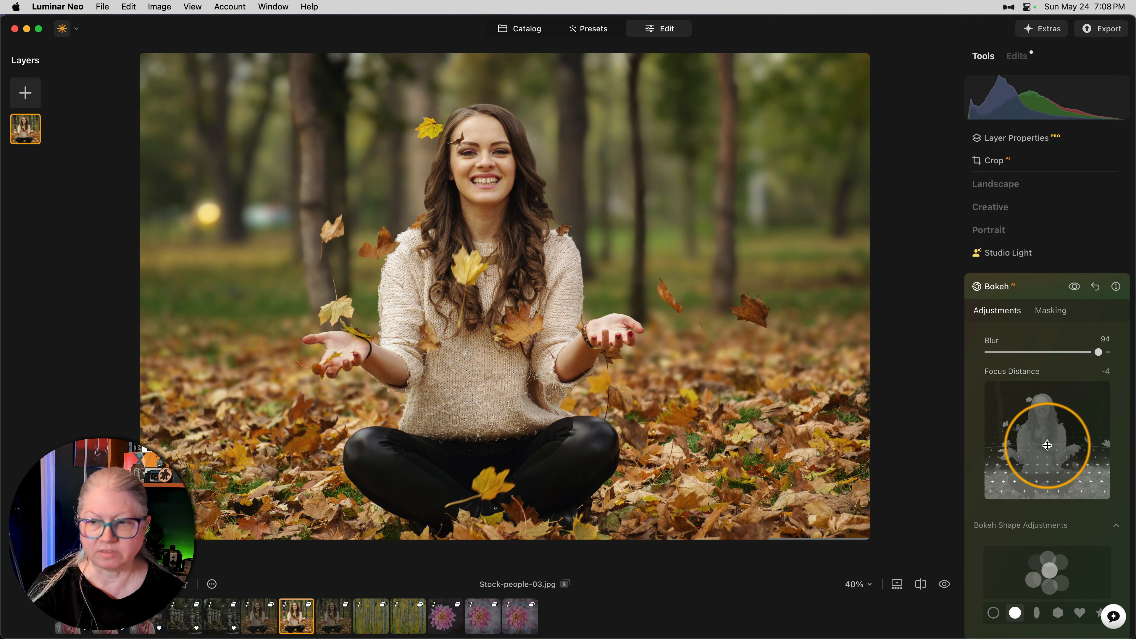
scroll(1051, 546, down, 3)
click(1055, 551)
scroll(1029, 470, up, 4)
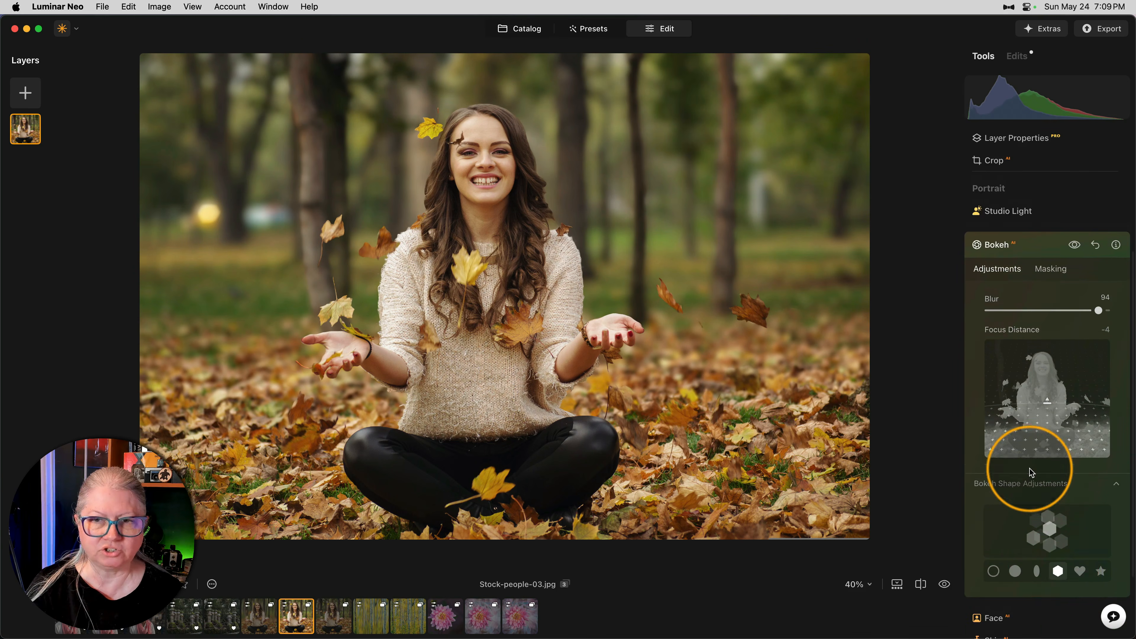
click(1076, 308)
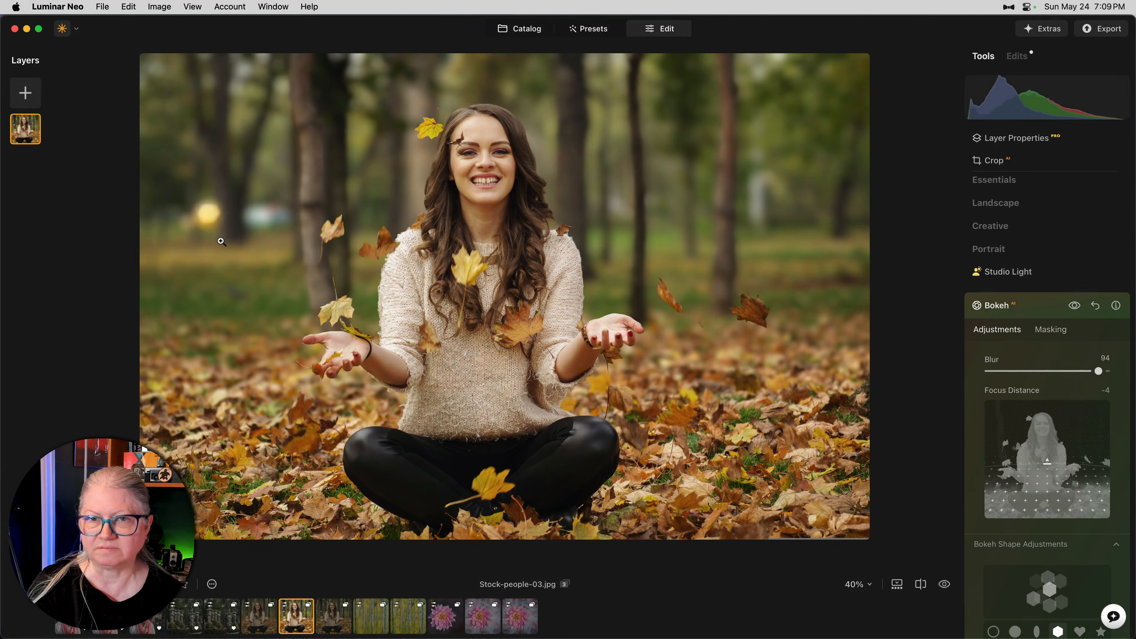
click(221, 242)
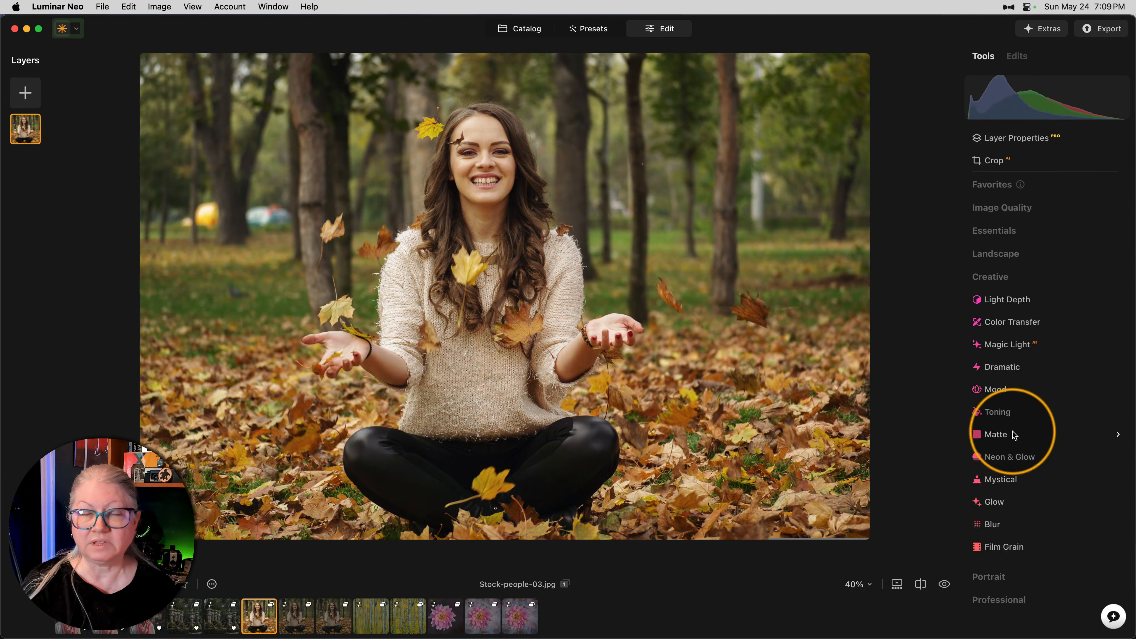
Step: Apply a Gaussian blur of 22 to the unedited portrait and confine it to the upper background with a linear gradient mask
click(994, 528)
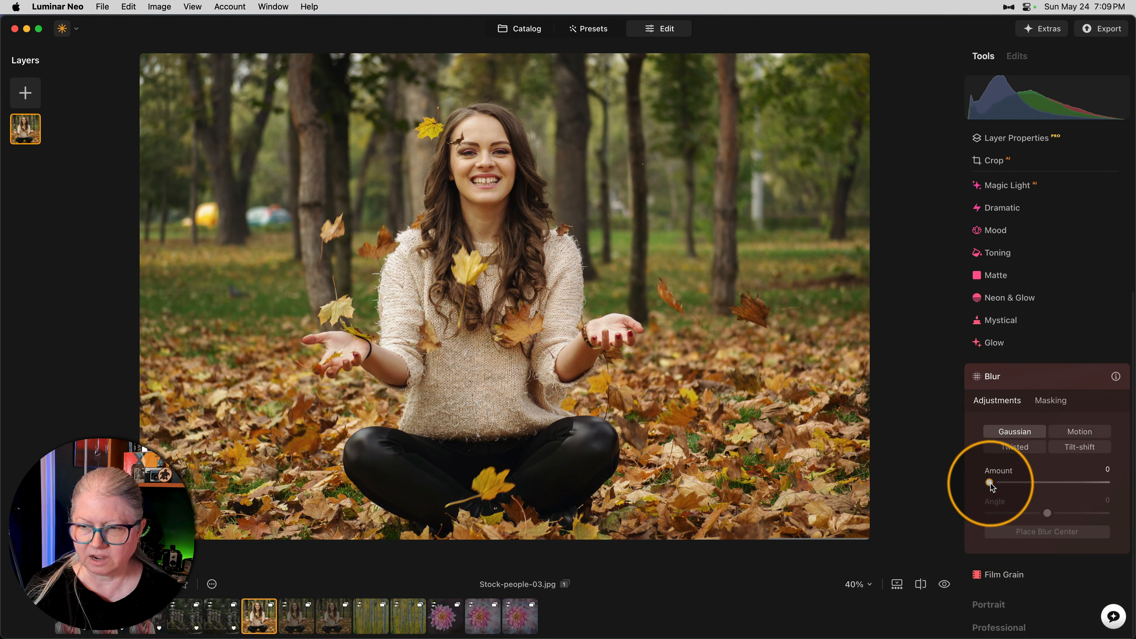
drag(988, 482, 1018, 486)
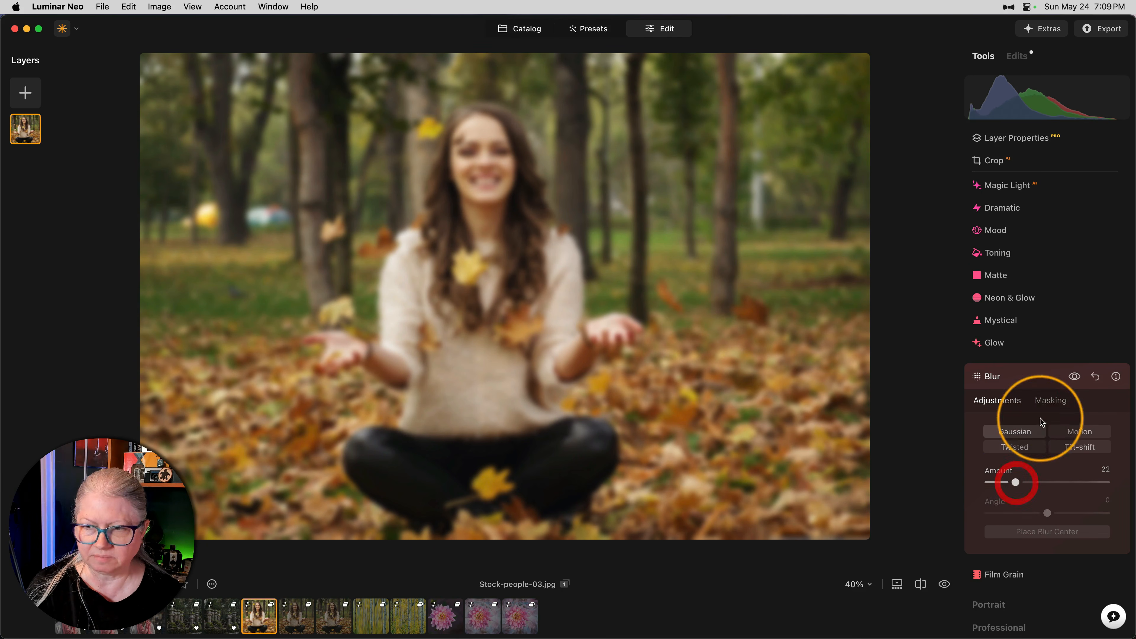
click(1050, 401)
click(1018, 403)
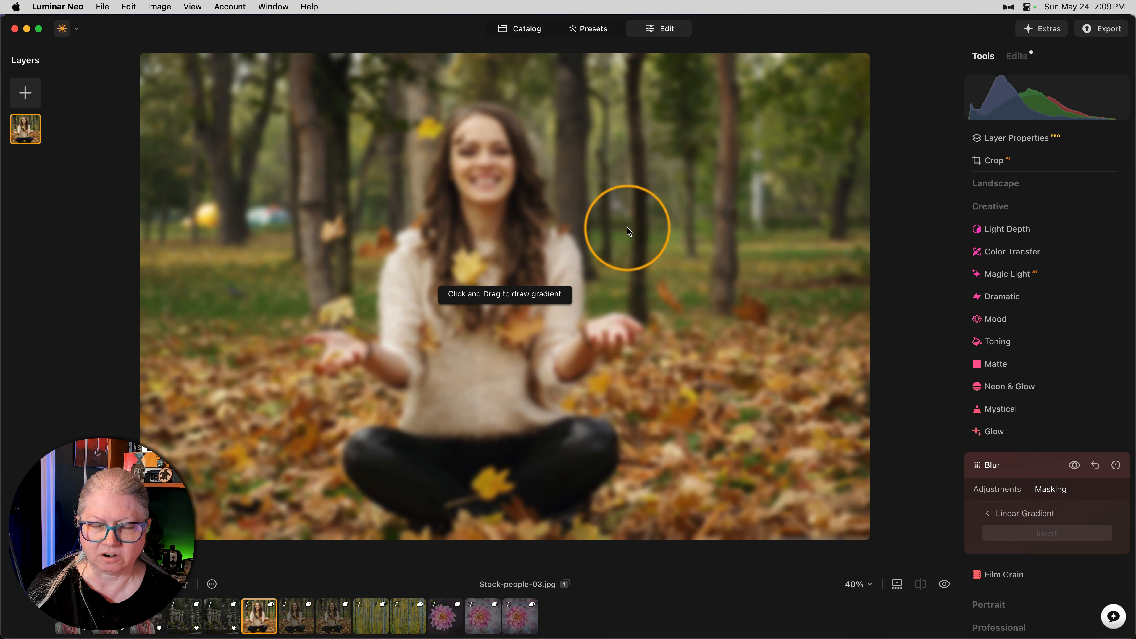
drag(627, 227, 626, 329)
drag(799, 328, 801, 335)
click(1006, 492)
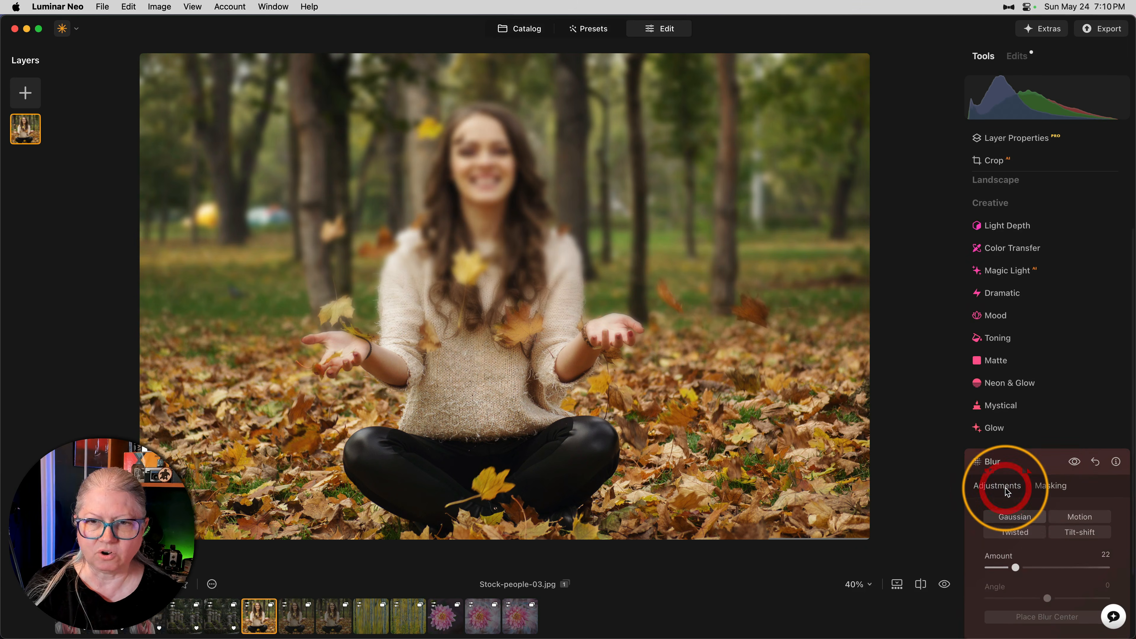
Step: Subtract the woman from the blur mask with Object Select
click(1049, 447)
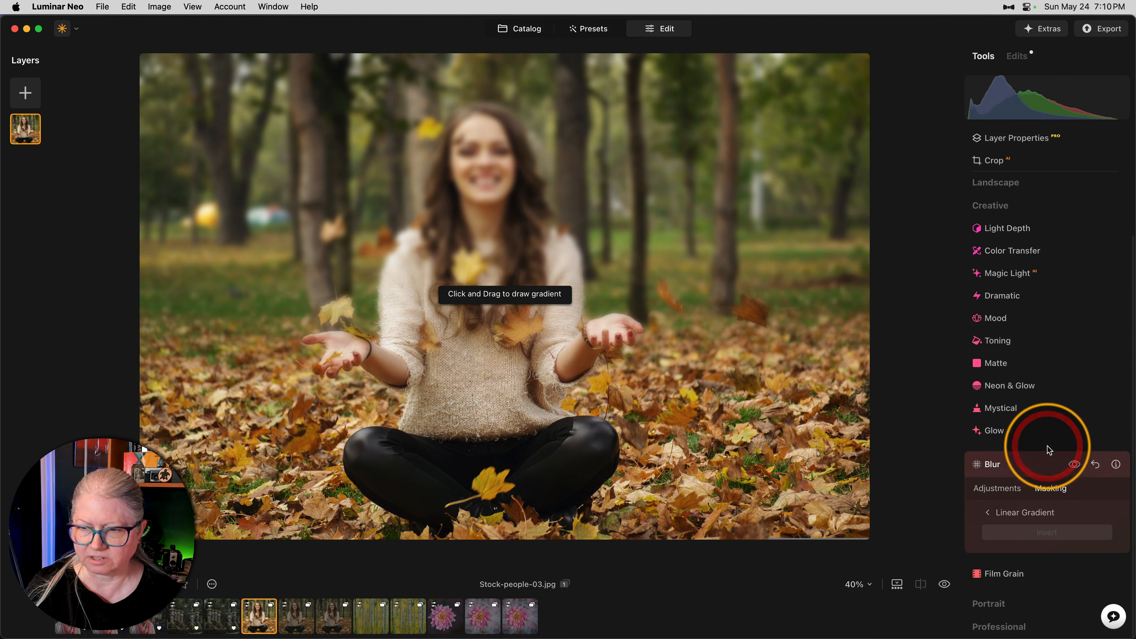
click(990, 506)
click(993, 547)
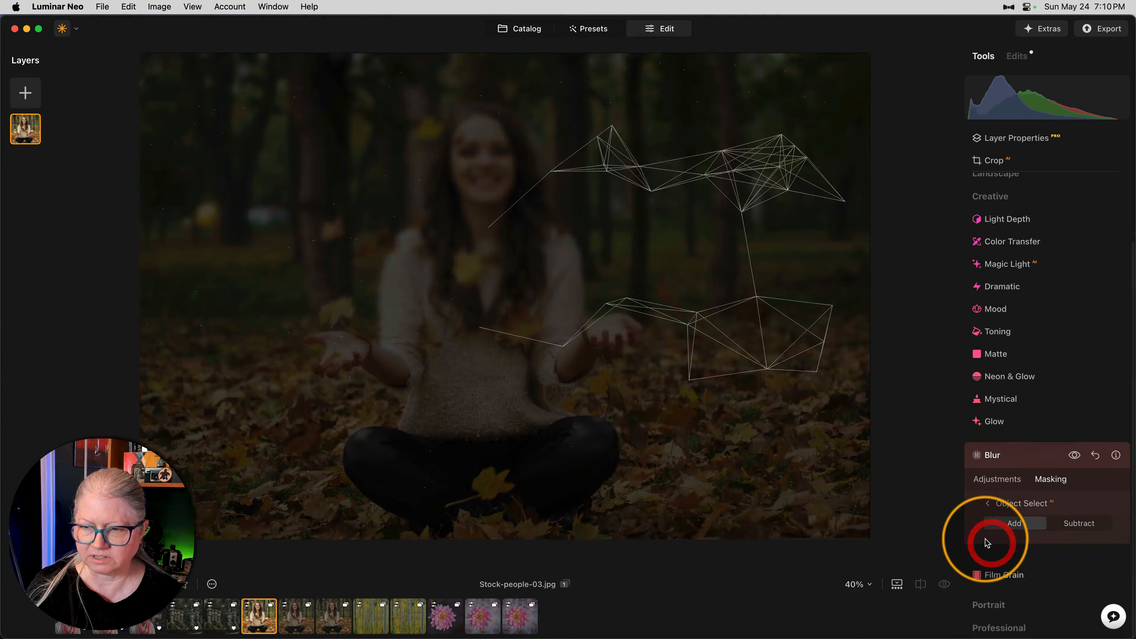
click(1076, 533)
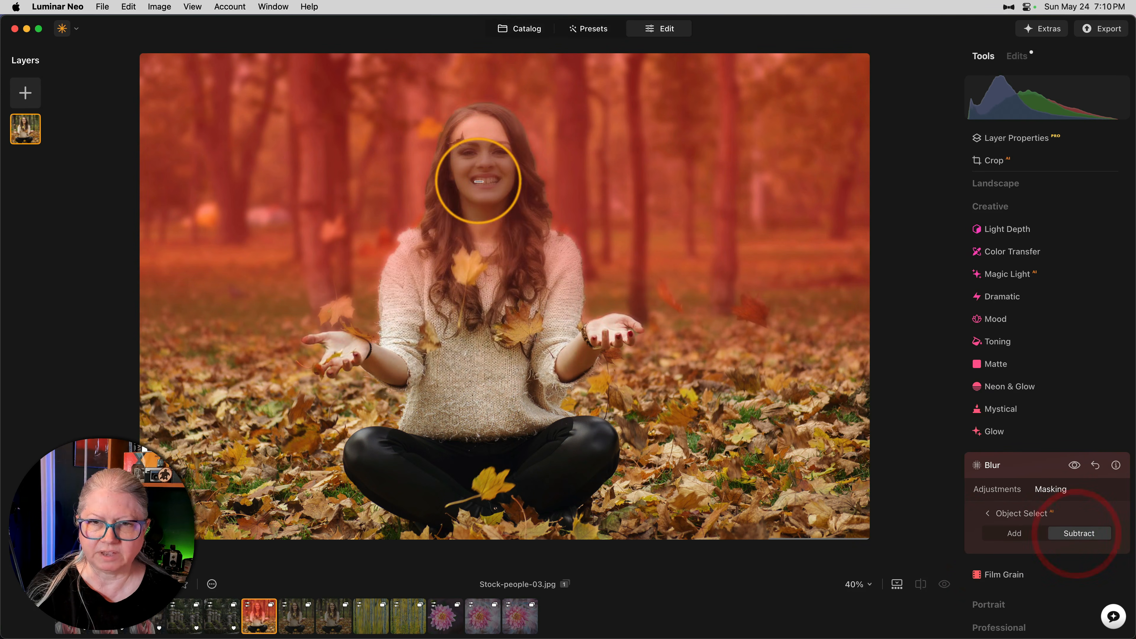
click(518, 247)
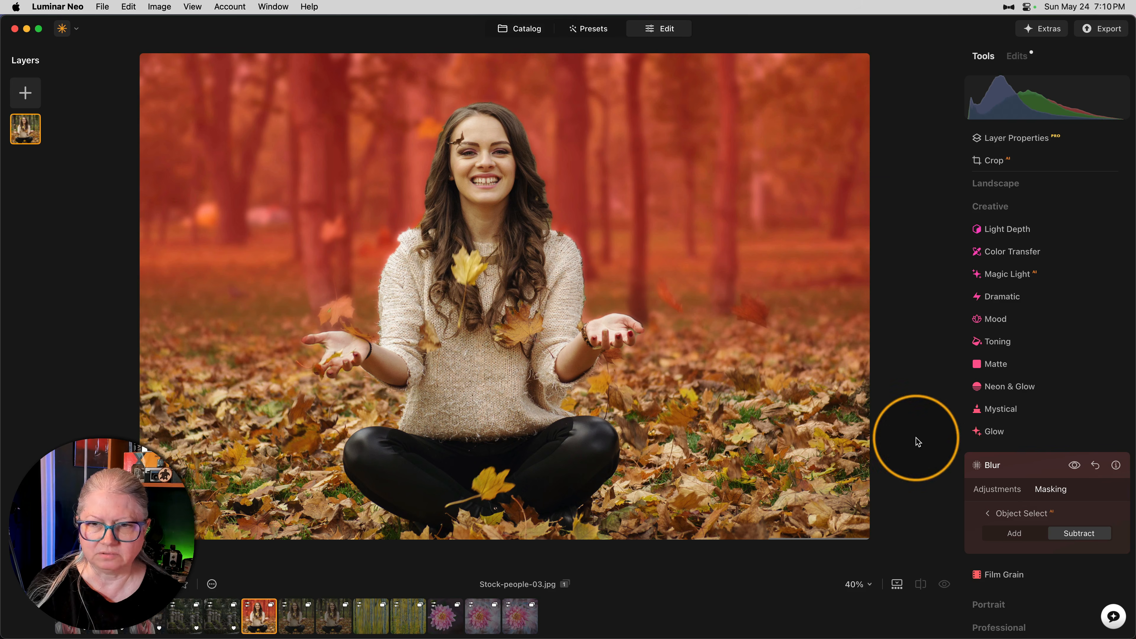
Step: Subtract the falling leaves around the woman from the blur mask with Object Select
click(753, 313)
click(670, 297)
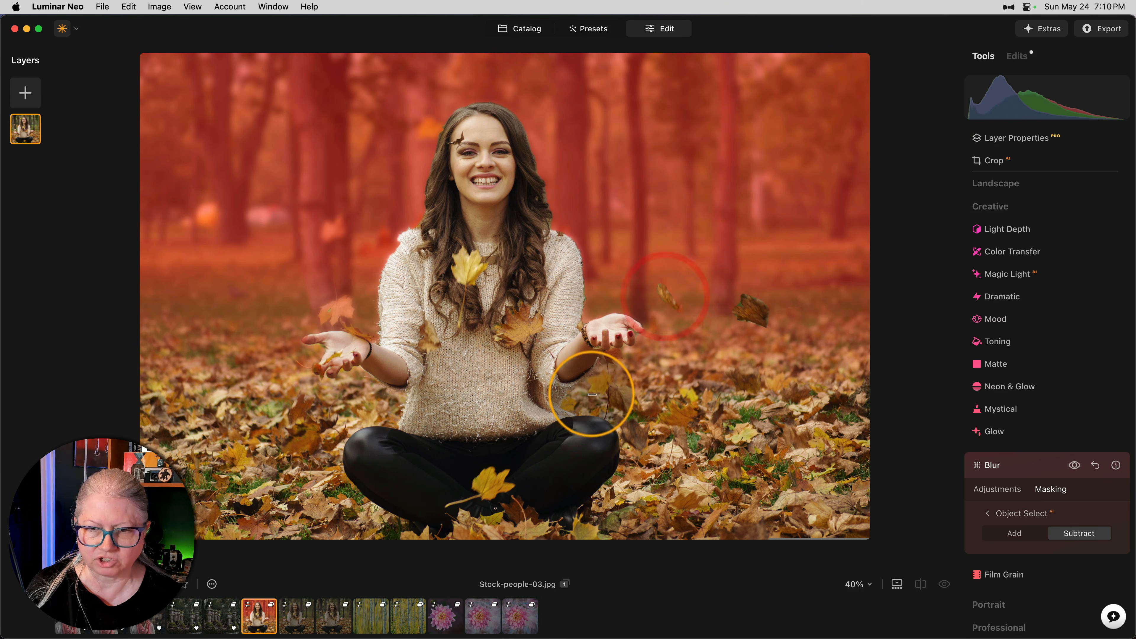
click(601, 384)
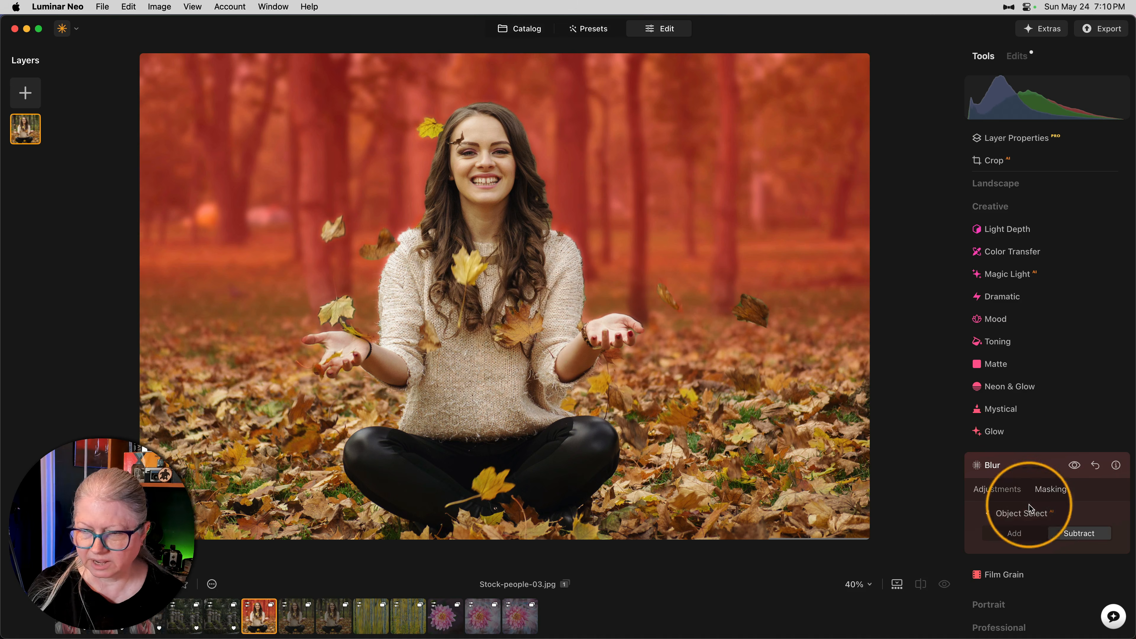
Step: Feather the portrait's blur mask by 16
click(997, 489)
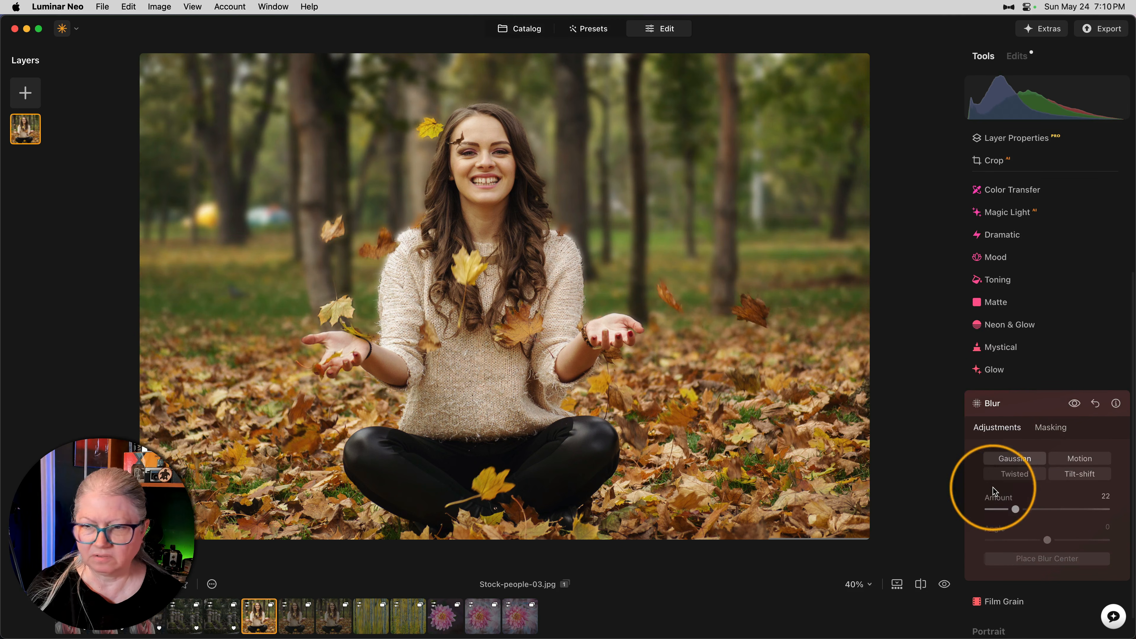
click(1042, 427)
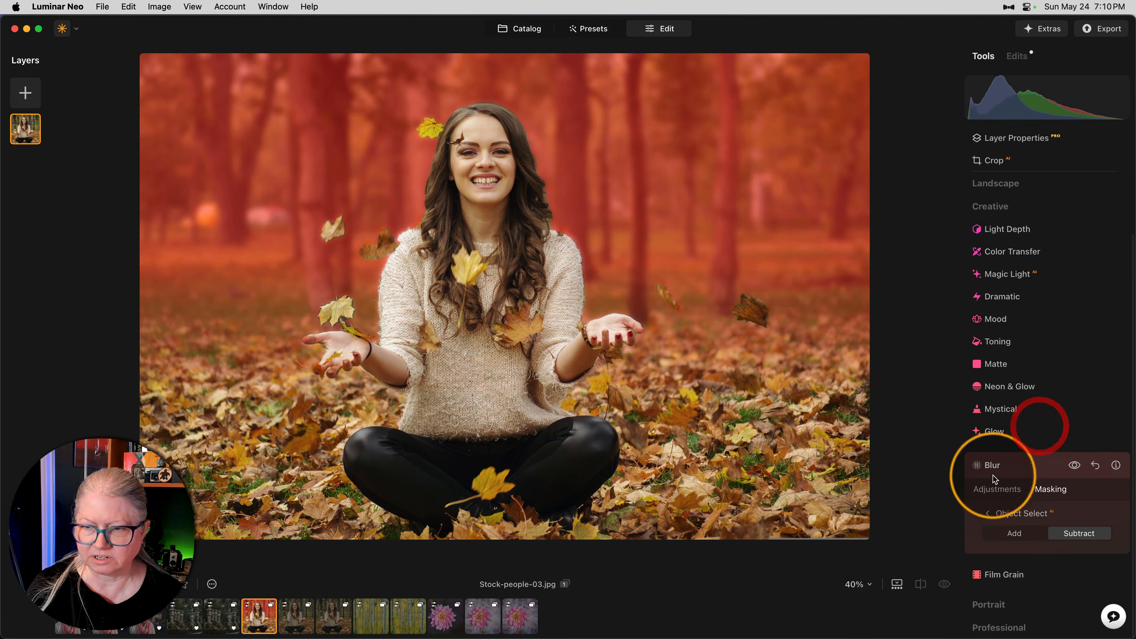
click(999, 512)
click(996, 537)
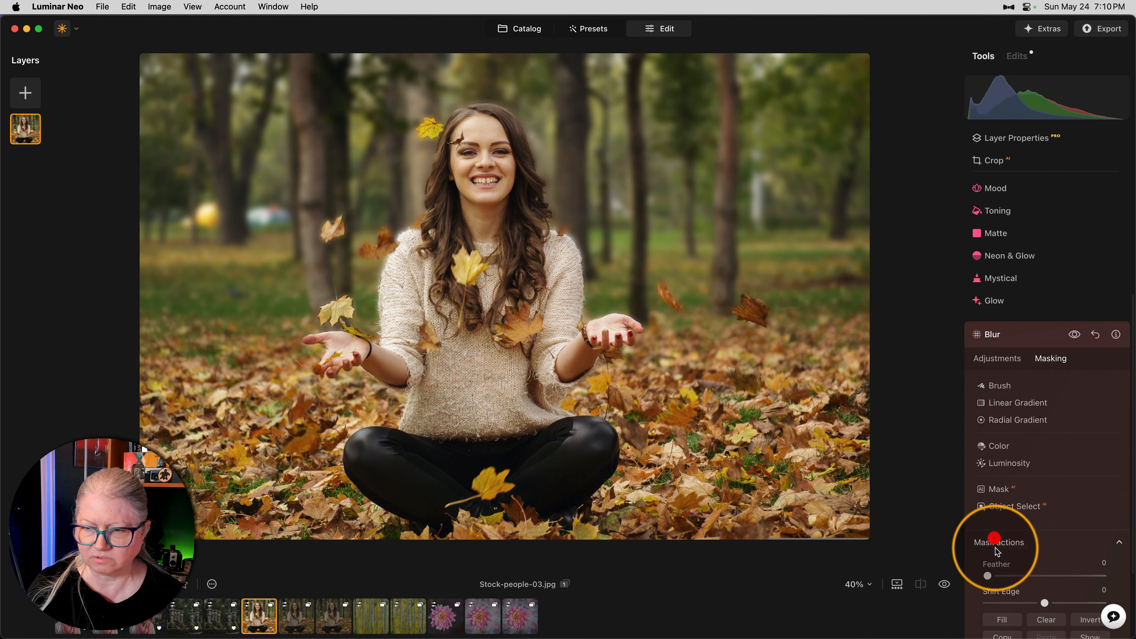
drag(987, 553, 1008, 554)
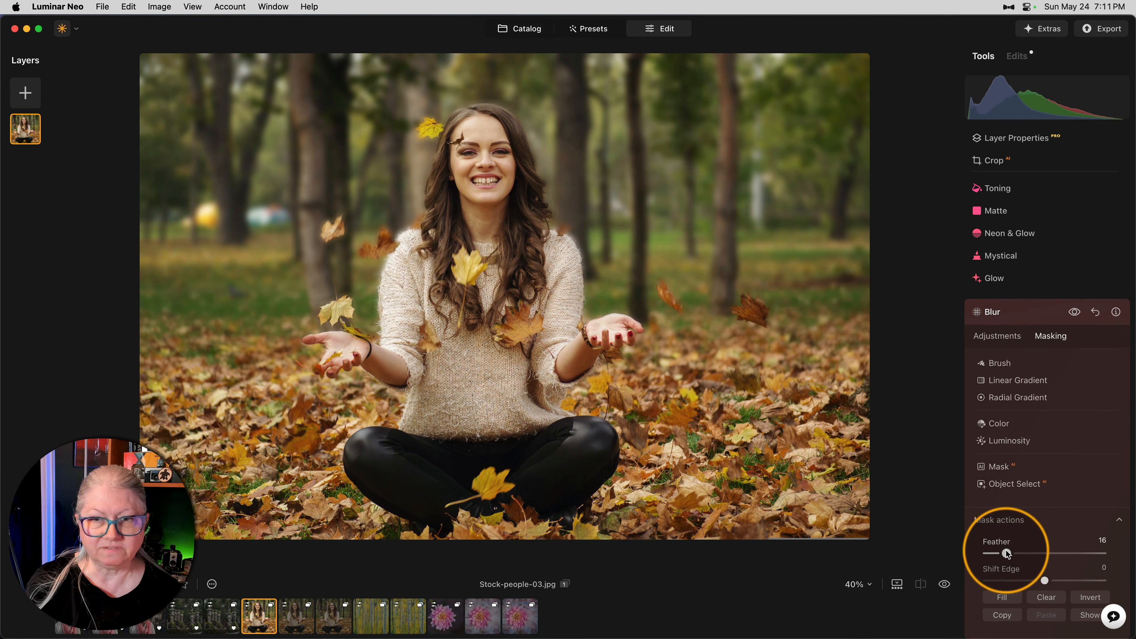
Step: Switch the portrait's blur to Motion with an amount of 100 and change the motion angle
click(997, 336)
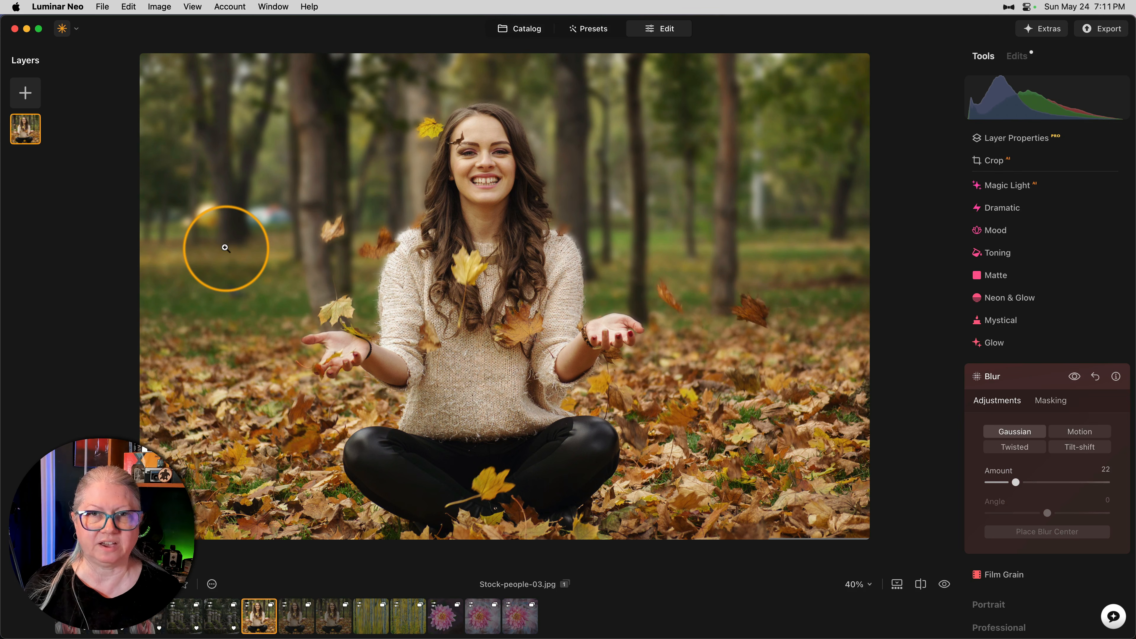
click(1074, 432)
drag(1055, 482, 1107, 483)
click(1047, 513)
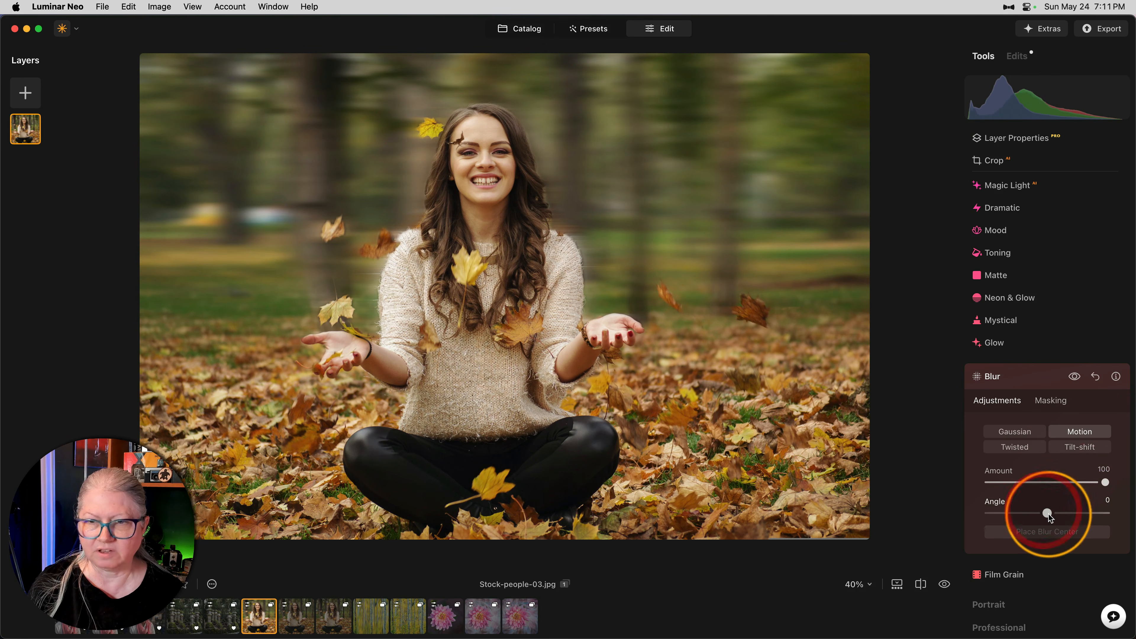
drag(1050, 517, 1131, 510)
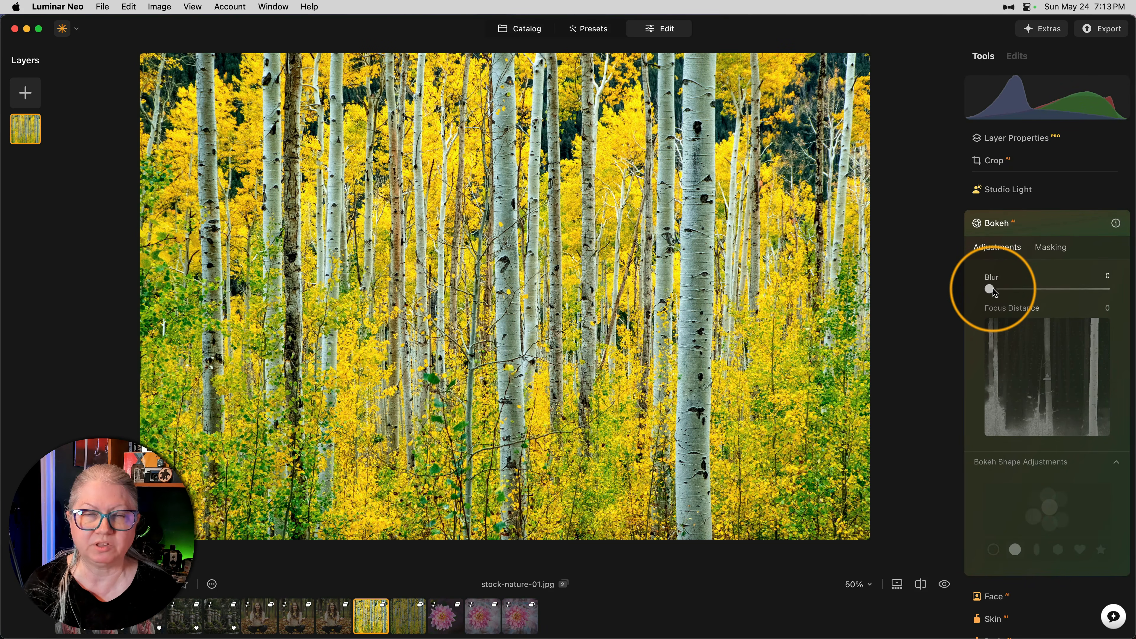
Step: Apply Bokeh AI to the aspen forest photo with Blur 78 and focus distance 17, and compare it with the original
drag(992, 289, 1088, 290)
mouse_move(1044, 374)
mouse_down()
mouse_move(1039, 361)
mouse_move(1032, 455)
mouse_up()
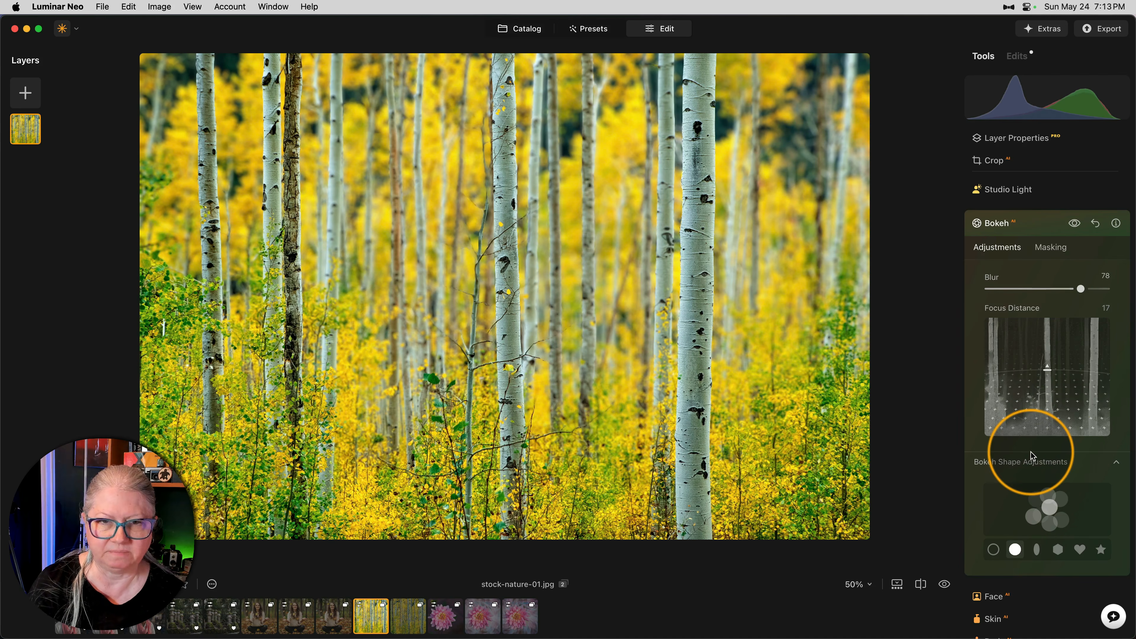
click(1075, 224)
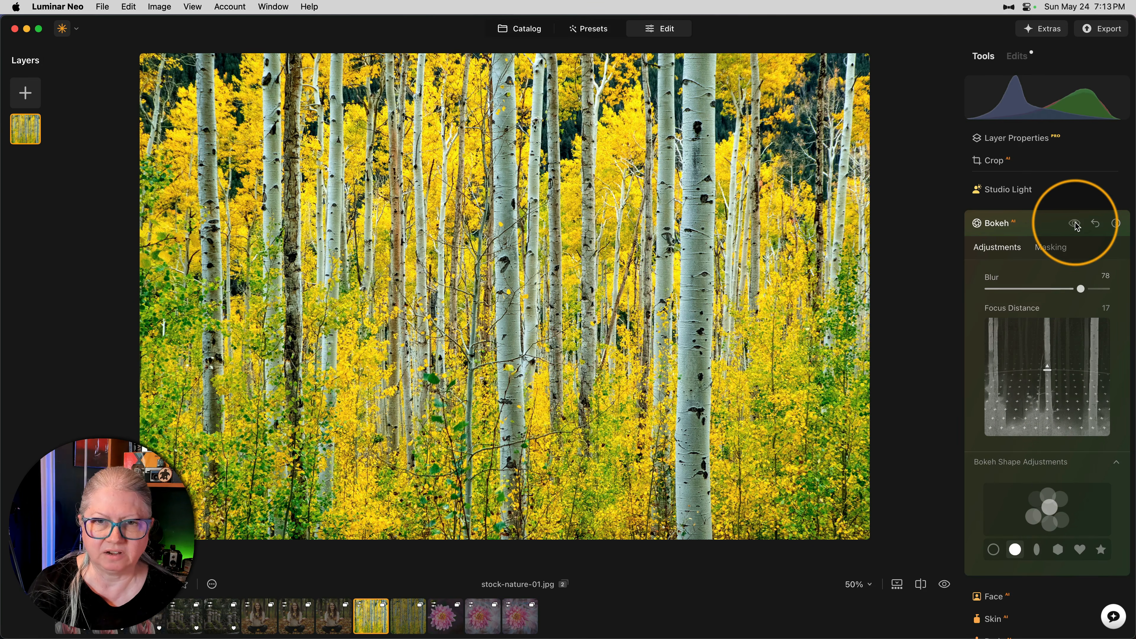
Step: Refine the aspen forest's Bokeh AI by increasing the focus distance and setting Blur to 72, and compare it with the original
click(1075, 224)
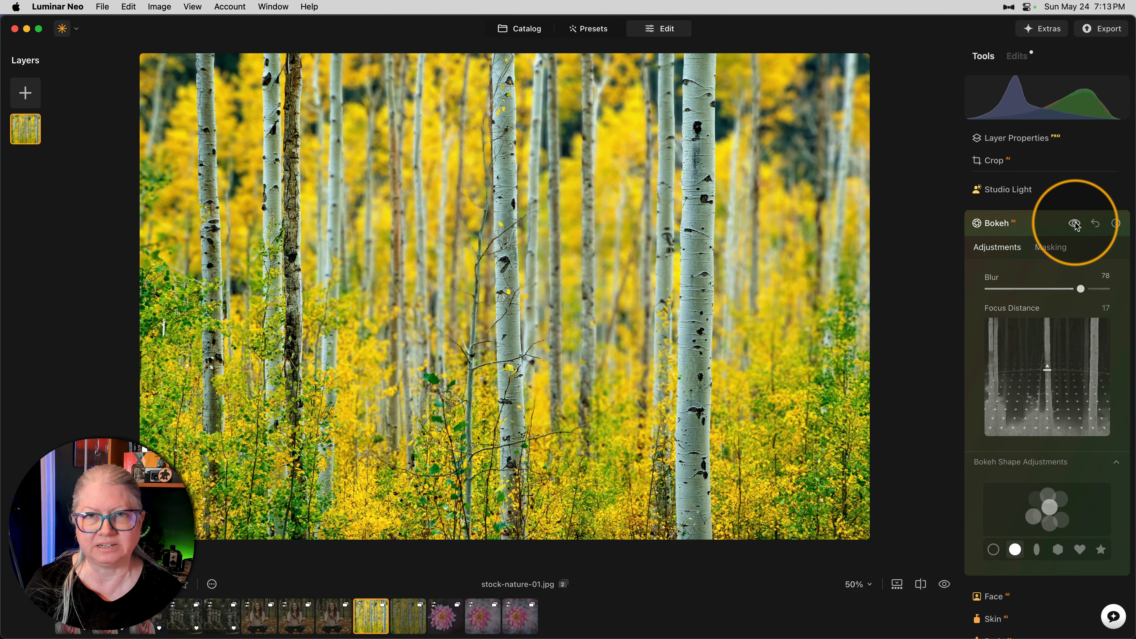
drag(1045, 369, 1045, 363)
mouse_move(1082, 289)
mouse_down()
mouse_move(1061, 289)
mouse_move(1076, 289)
mouse_up()
click(1075, 224)
click(1075, 224)
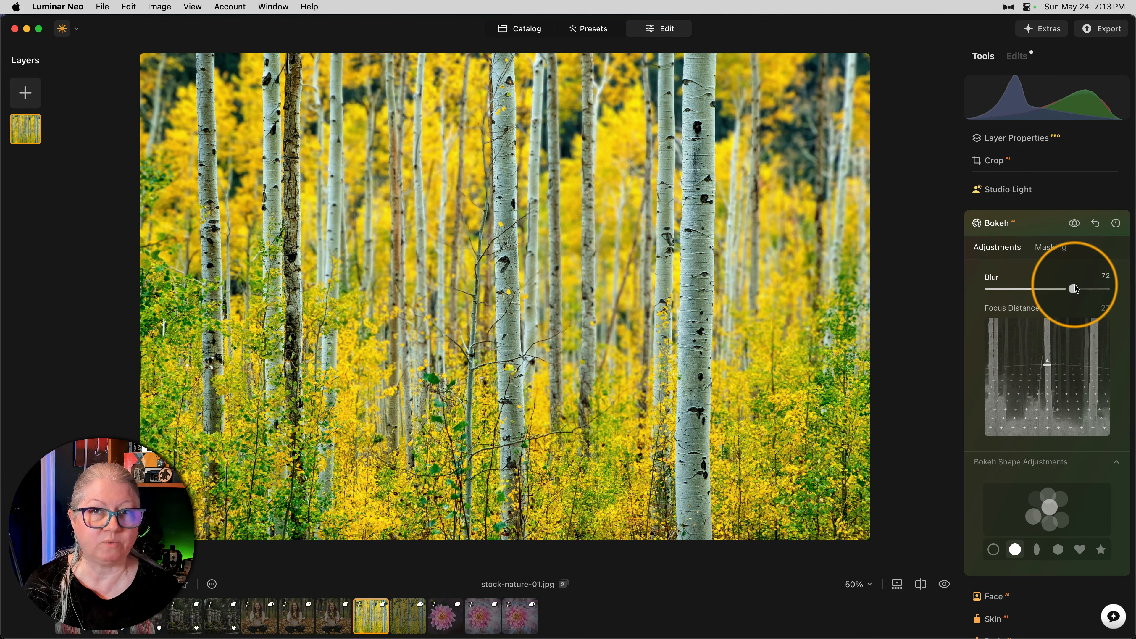
click(1033, 223)
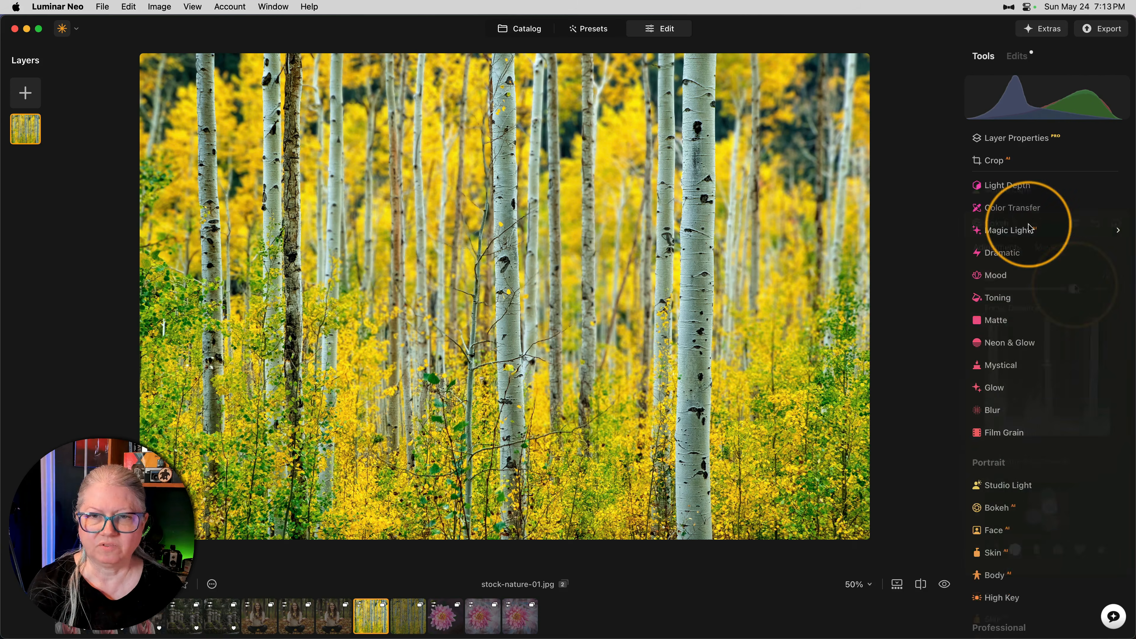
Step: Apply a Motion blur with amount 100 and angle 90 to the second, unedited copy of the aspen forest photo
key(Right)
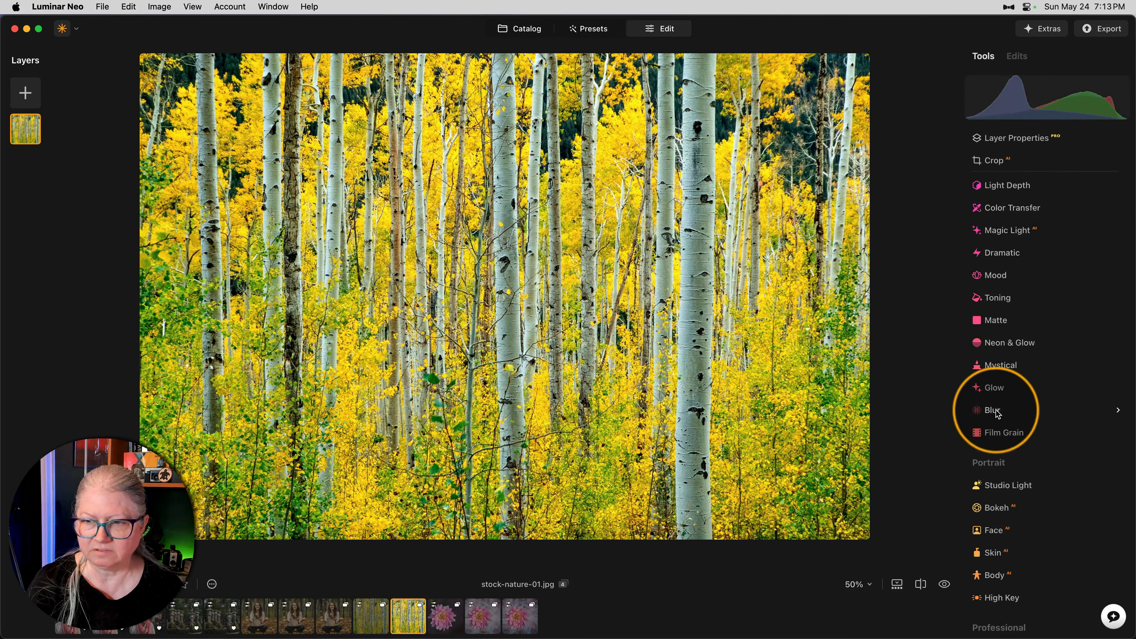
click(993, 409)
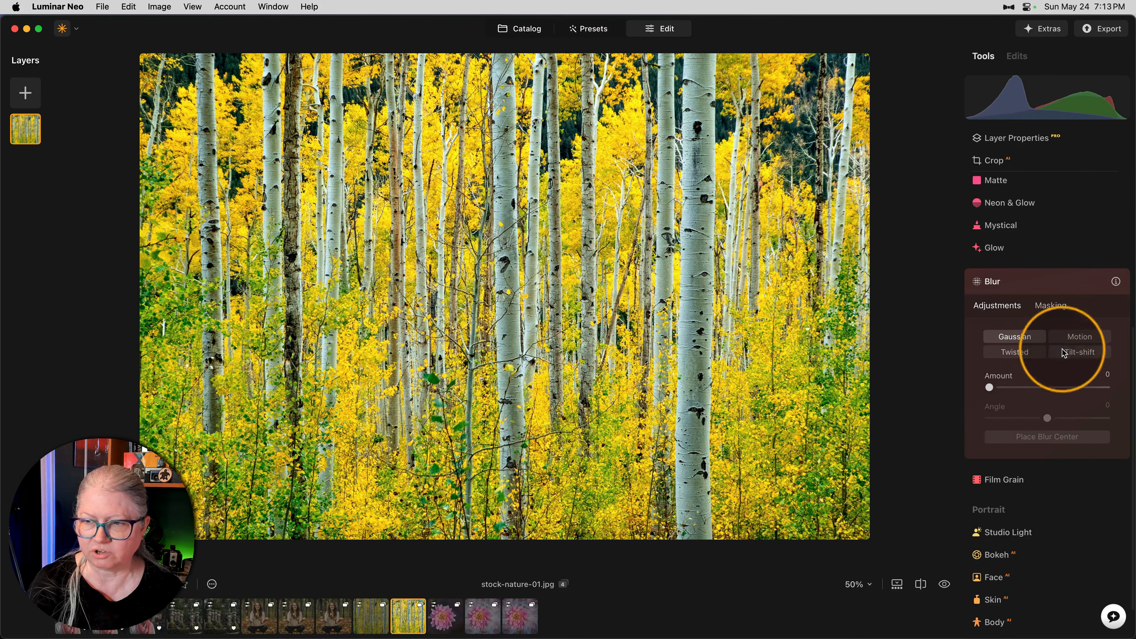
click(1079, 336)
drag(990, 388, 1105, 388)
drag(1047, 418, 1109, 417)
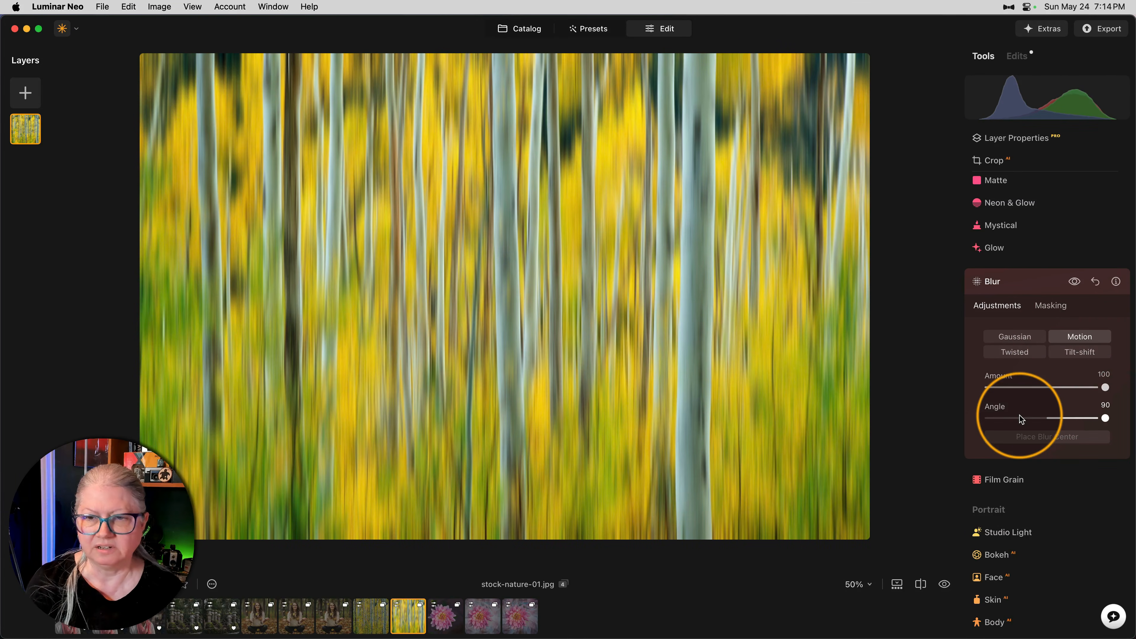
Step: Subtract the four most prominent foreground tree trunks from the forest's blur mask with Object Select
click(1052, 305)
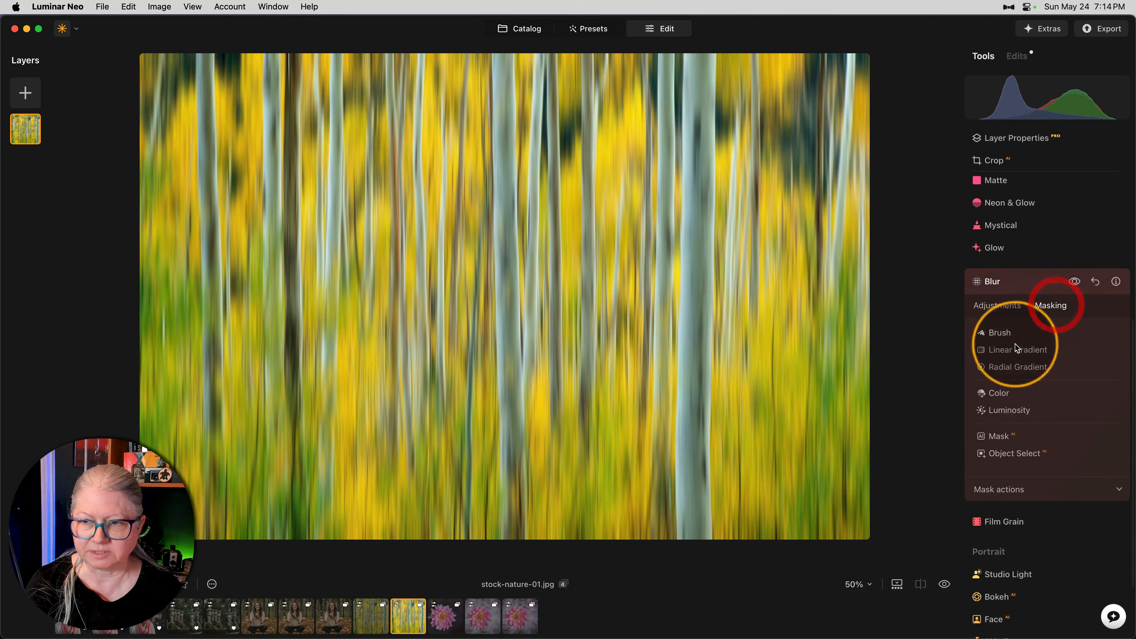
click(999, 453)
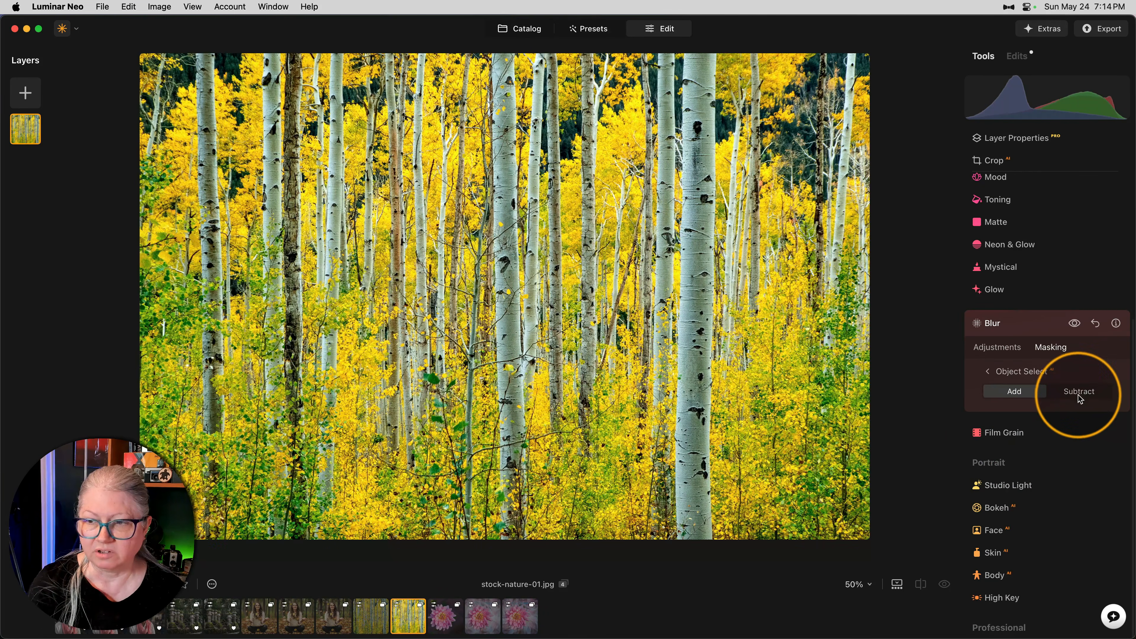
click(1079, 392)
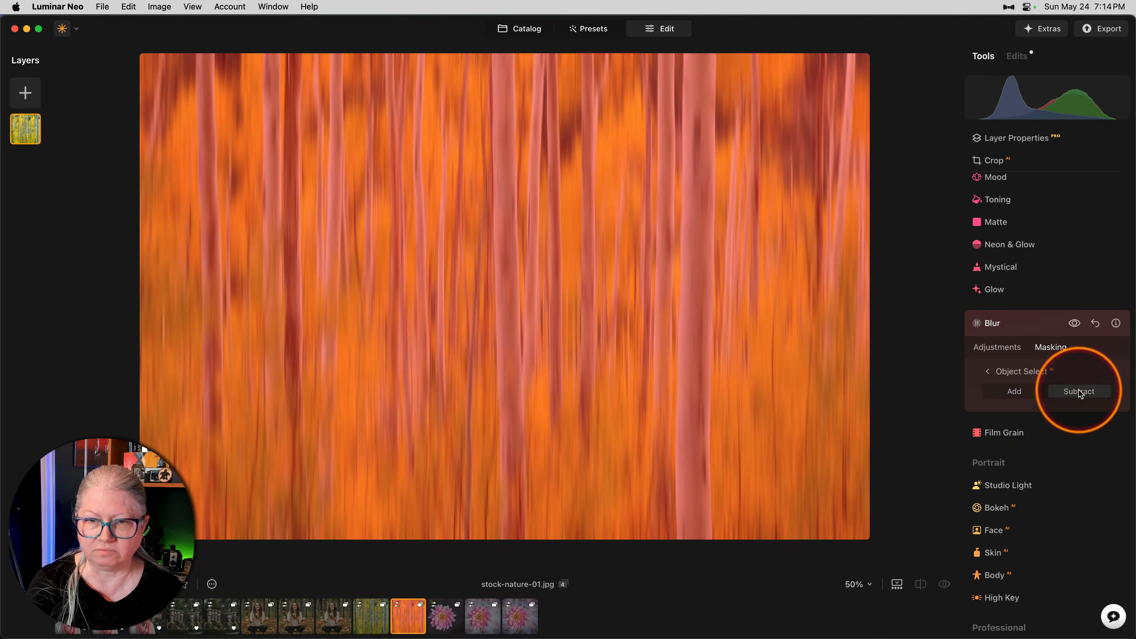
click(700, 326)
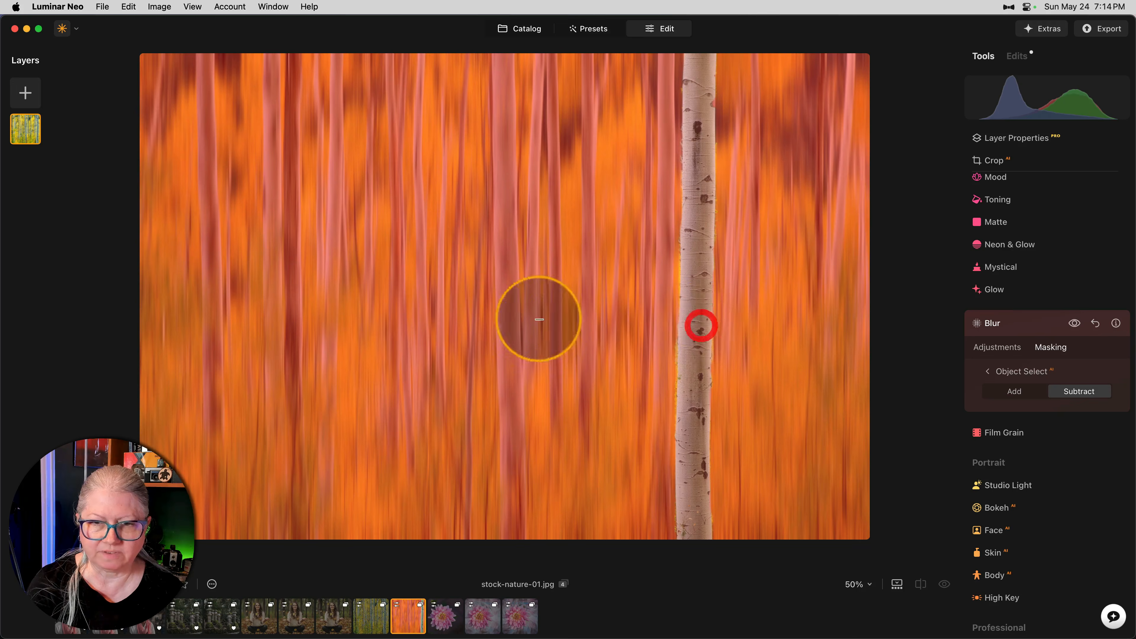
click(507, 317)
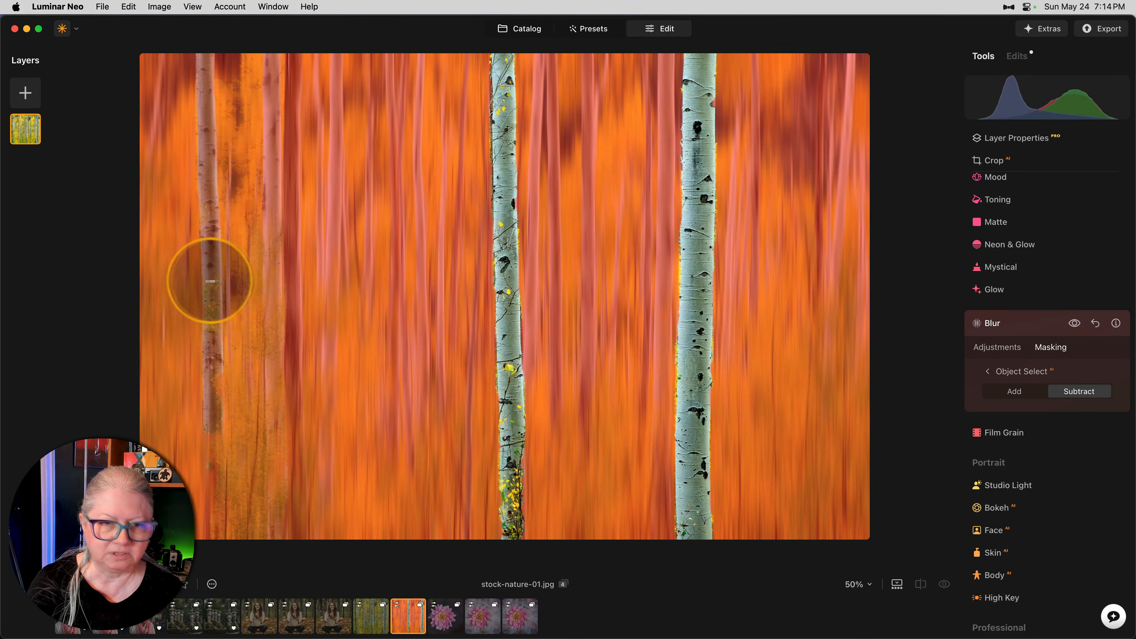
click(211, 280)
click(291, 289)
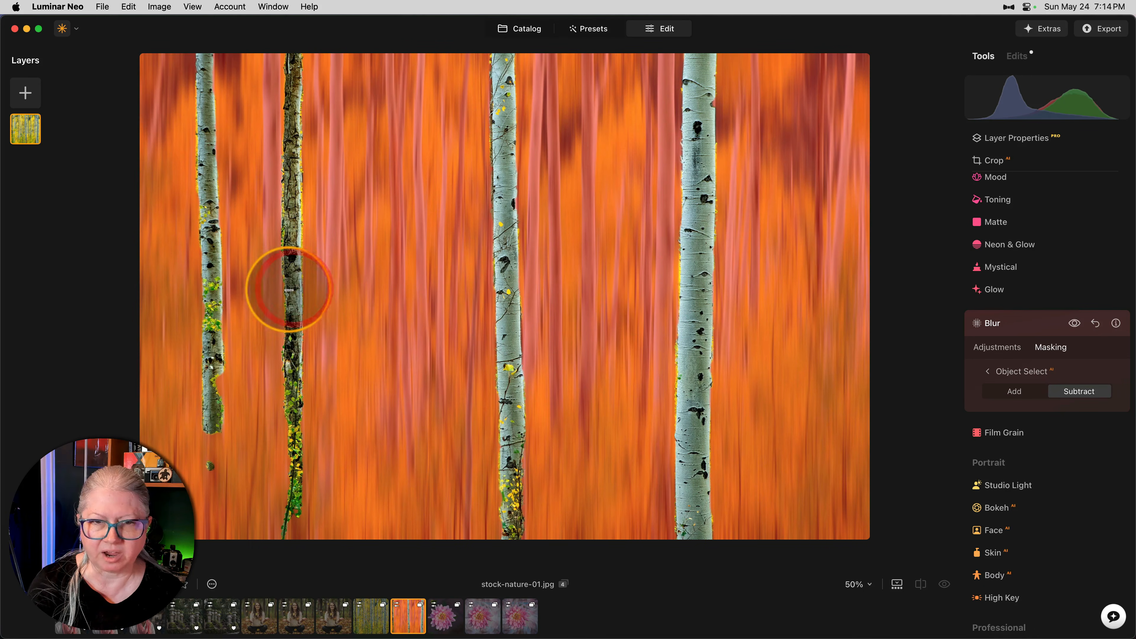
click(997, 372)
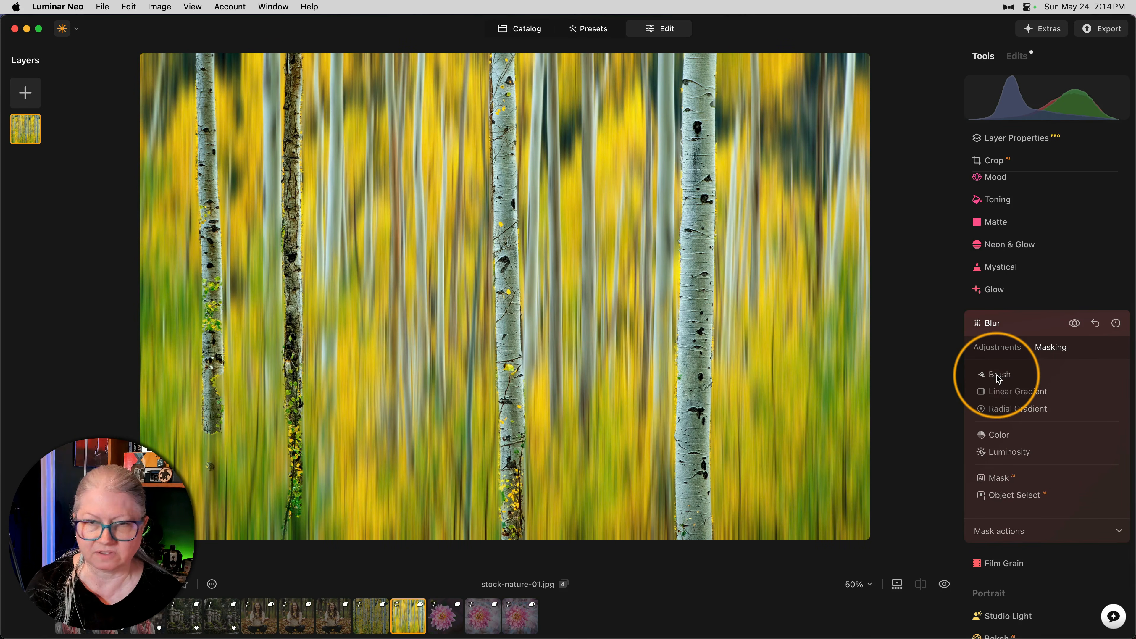
Step: Erase the blur mask around the bases of the two leftmost sharp trunks with a brush of size 76 and strength 51
click(999, 376)
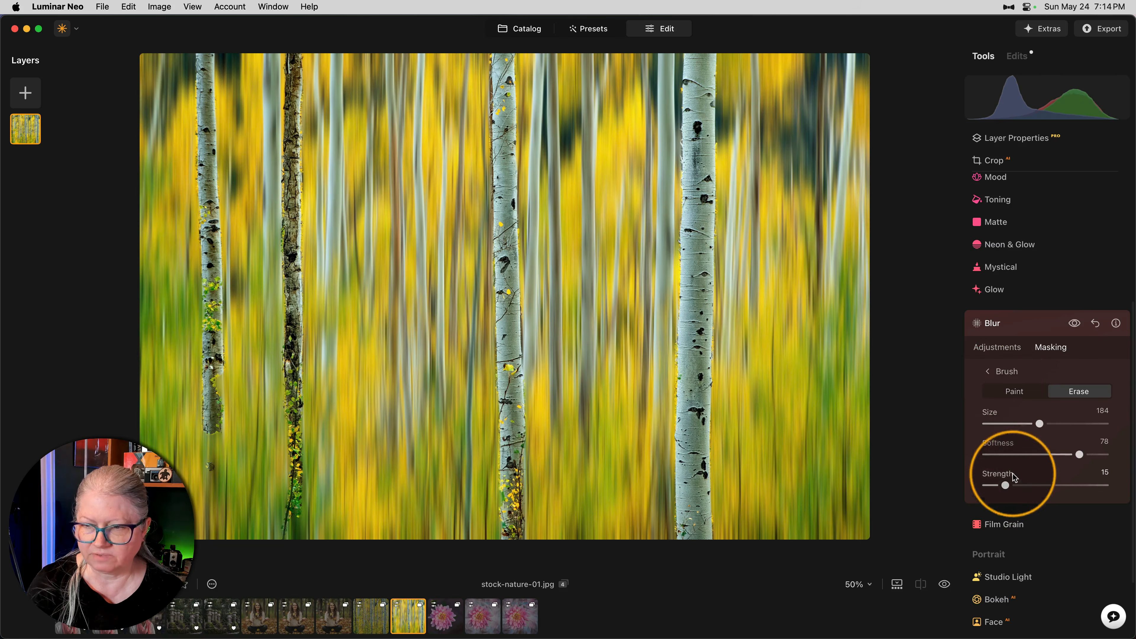
mouse_move(1005, 486)
mouse_down()
mouse_move(1064, 487)
mouse_move(1046, 486)
mouse_up()
drag(1038, 423, 1006, 424)
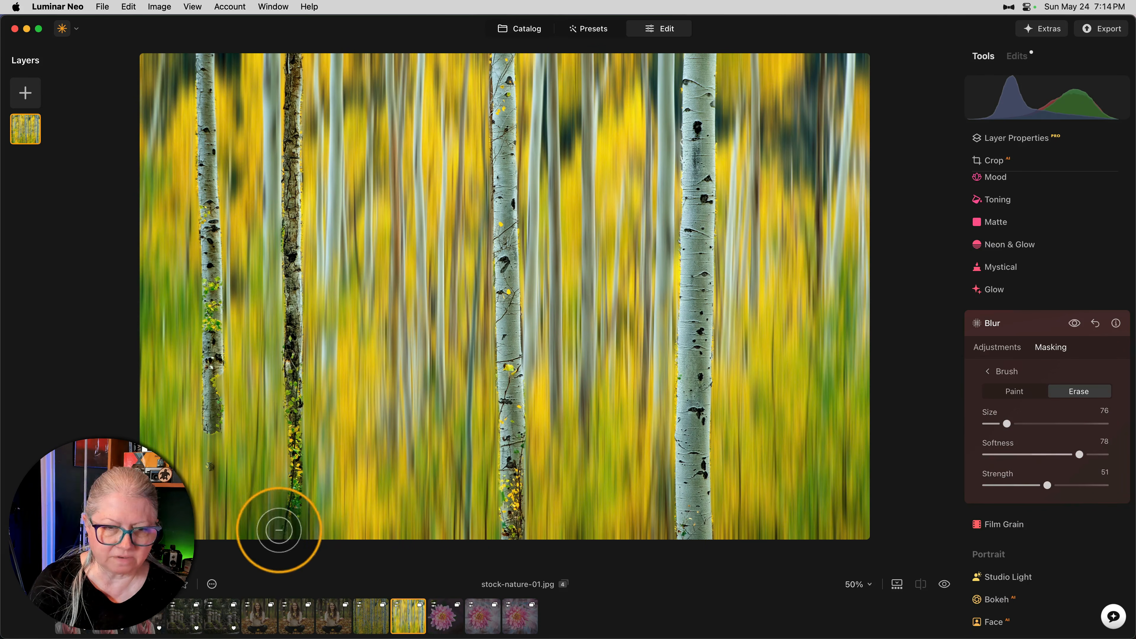
mouse_move(274, 477)
mouse_down()
mouse_move(260, 545)
mouse_move(190, 465)
mouse_up()
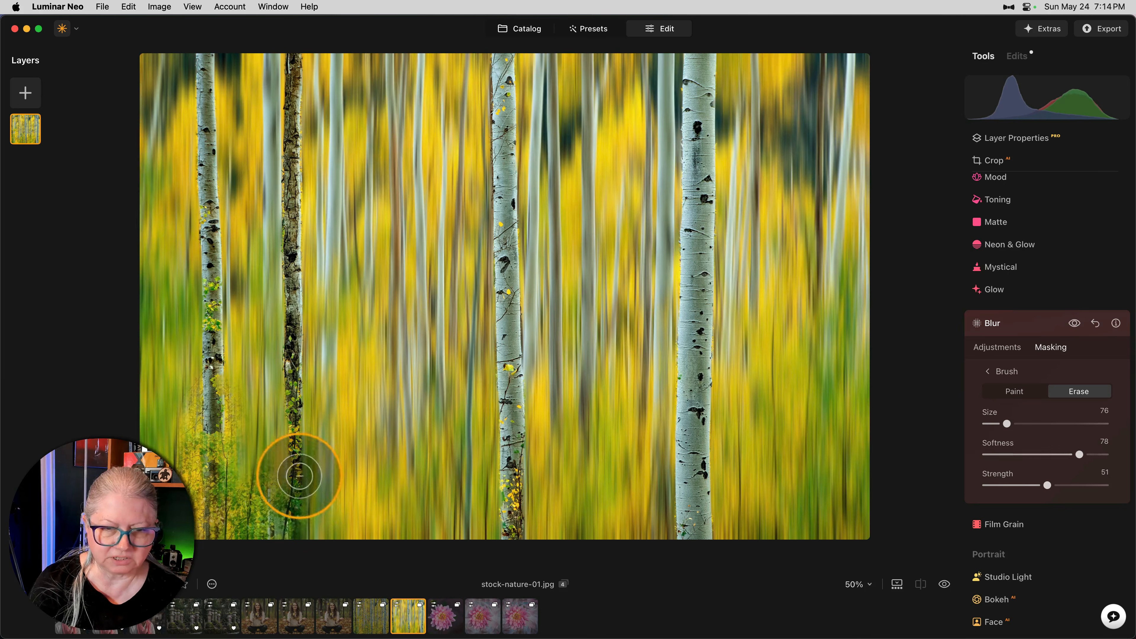
Step: Erase the blur mask across the undergrowth along the forest floor, softening the transition with a size 124, strength 18 brush
mouse_move(299, 476)
mouse_down()
mouse_move(329, 525)
mouse_move(410, 515)
mouse_move(492, 525)
mouse_move(494, 545)
mouse_move(432, 497)
mouse_move(393, 520)
mouse_move(489, 497)
mouse_up()
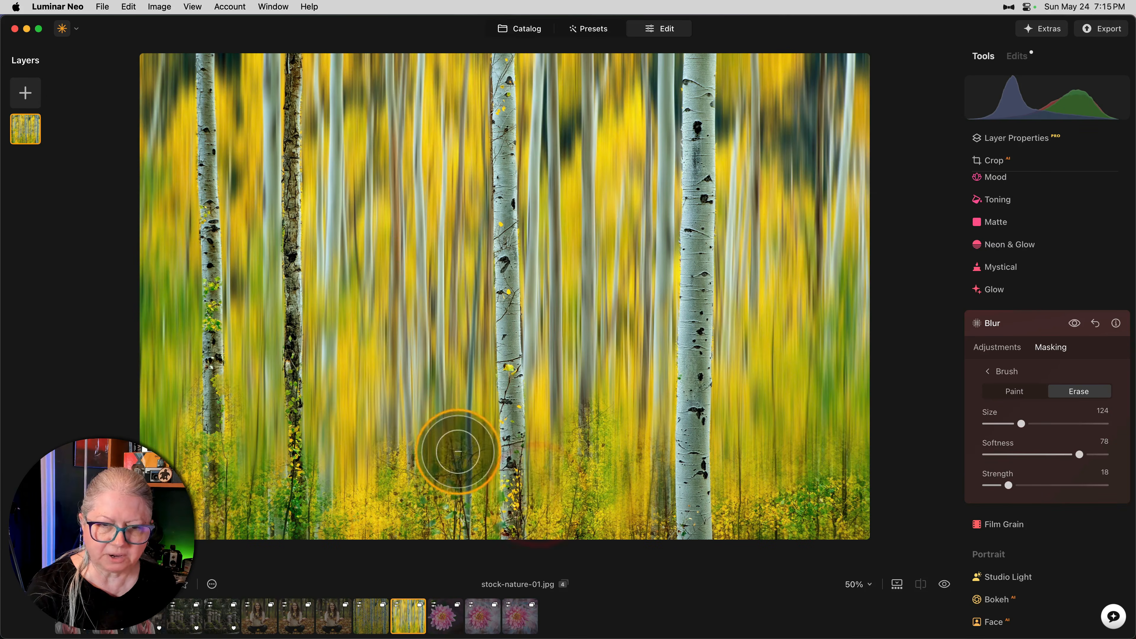
mouse_move(457, 451)
mouse_down()
mouse_move(400, 495)
mouse_move(341, 480)
mouse_move(309, 494)
mouse_move(304, 471)
mouse_move(218, 463)
mouse_move(217, 483)
mouse_move(176, 441)
mouse_move(152, 465)
mouse_up()
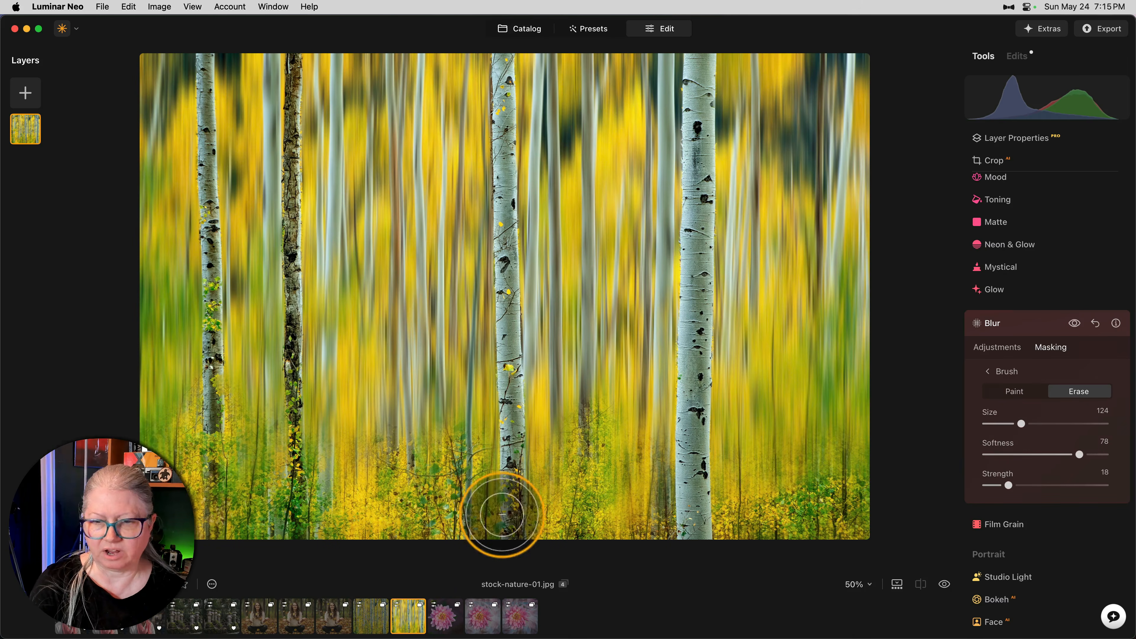
mouse_move(632, 500)
mouse_down()
mouse_move(652, 525)
mouse_move(530, 502)
mouse_up()
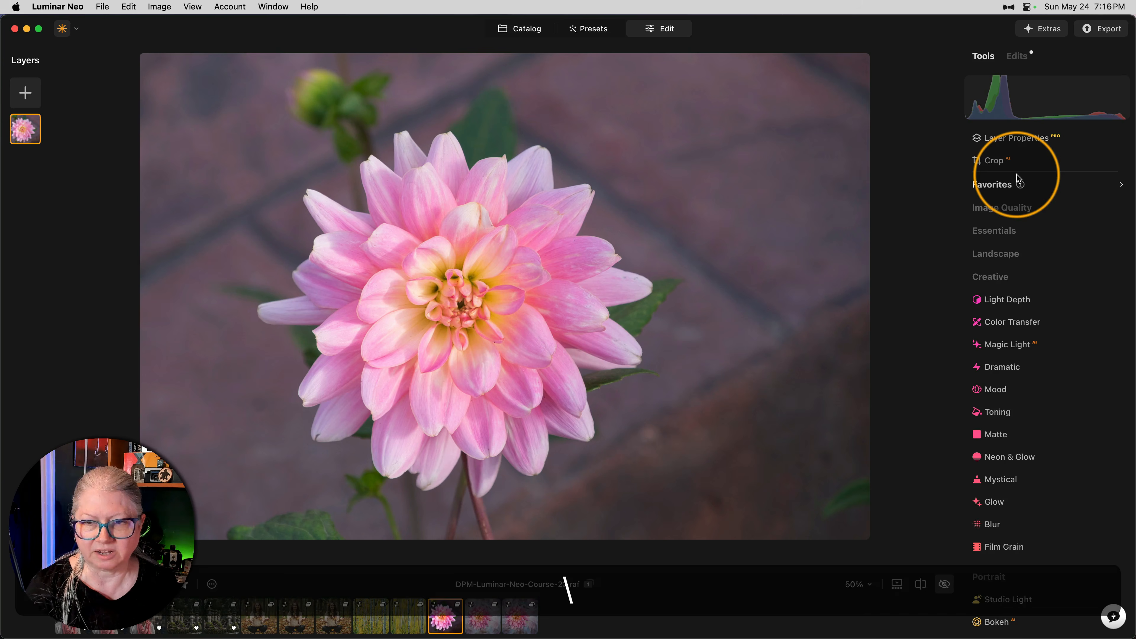
Step: Apply Bokeh AI to the pink dahlia photo with Blur 88 and a focus distance of about -32
scroll(1024, 353, down, 3)
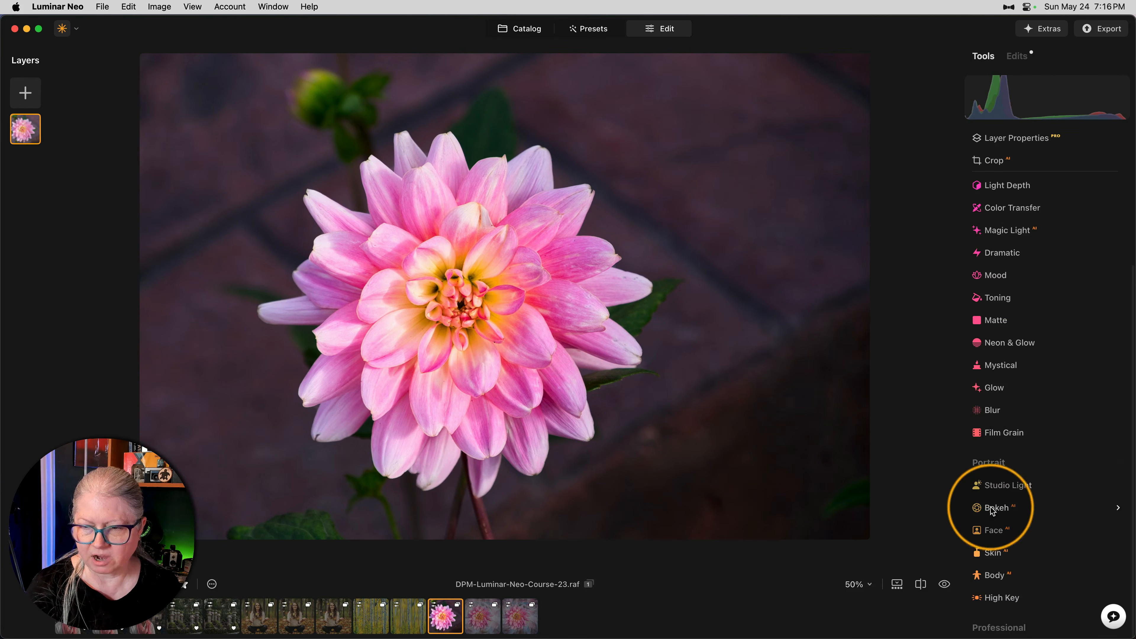
click(992, 508)
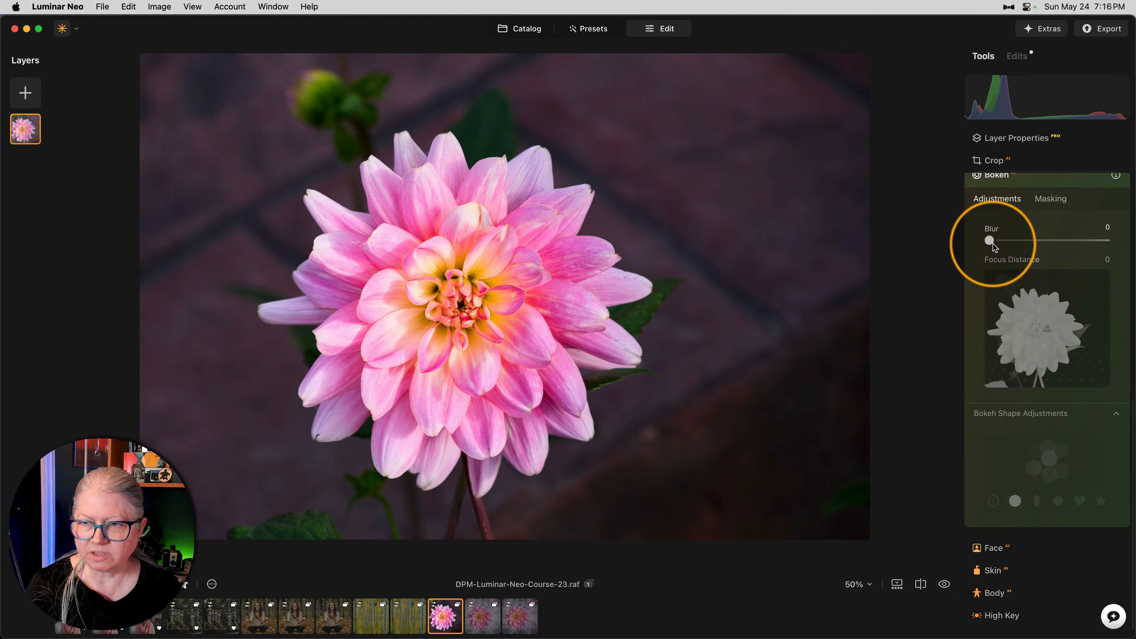
drag(993, 244, 1098, 251)
drag(1048, 337, 1049, 353)
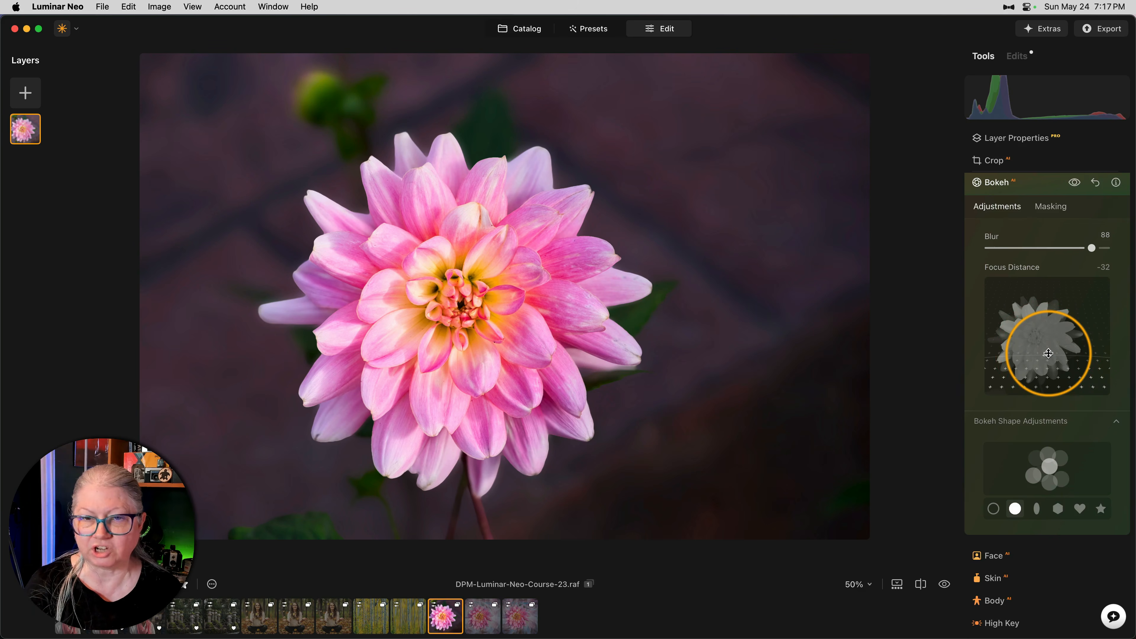
drag(1048, 353, 1046, 356)
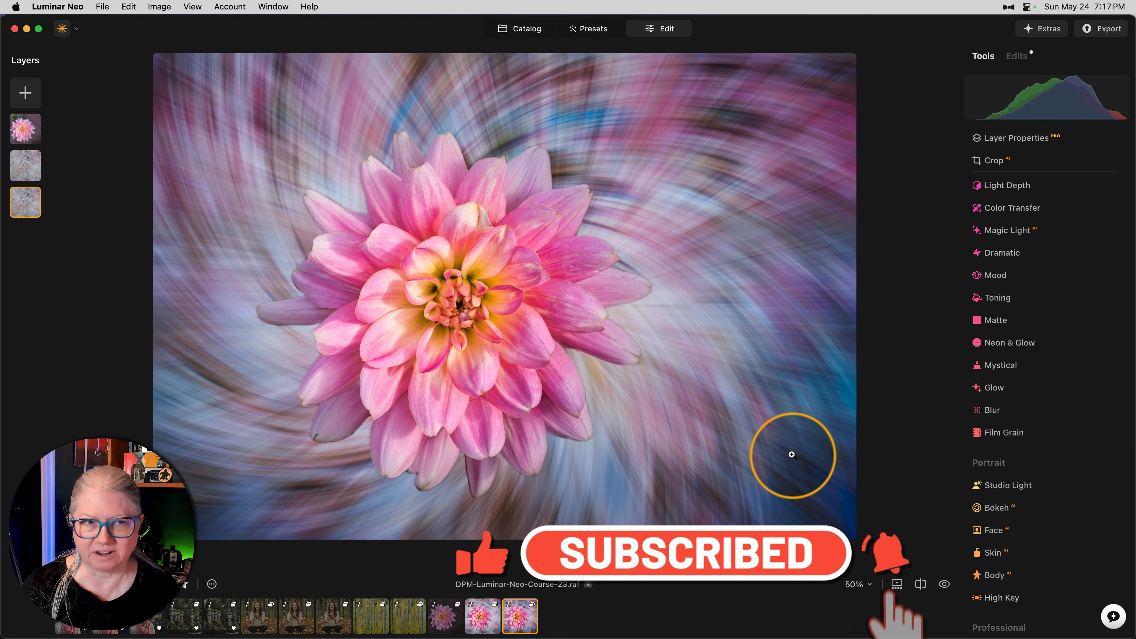
Step: Hide both background texture layers in the dahlia composite so only the cut-out flower remains
right_click(15, 166)
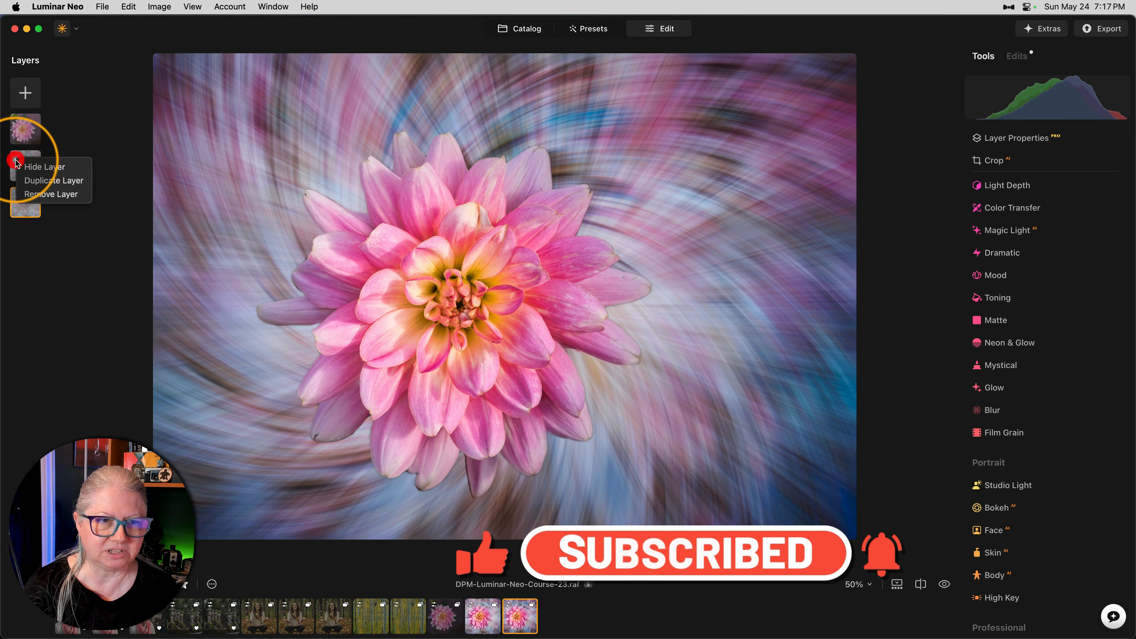
click(24, 166)
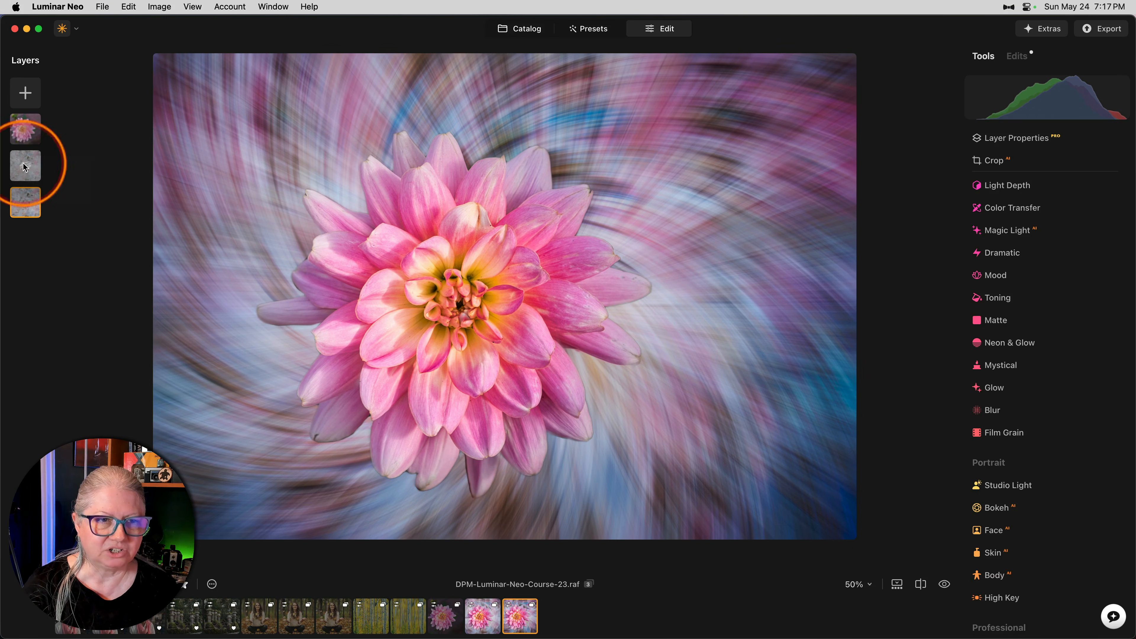
right_click(23, 206)
click(28, 209)
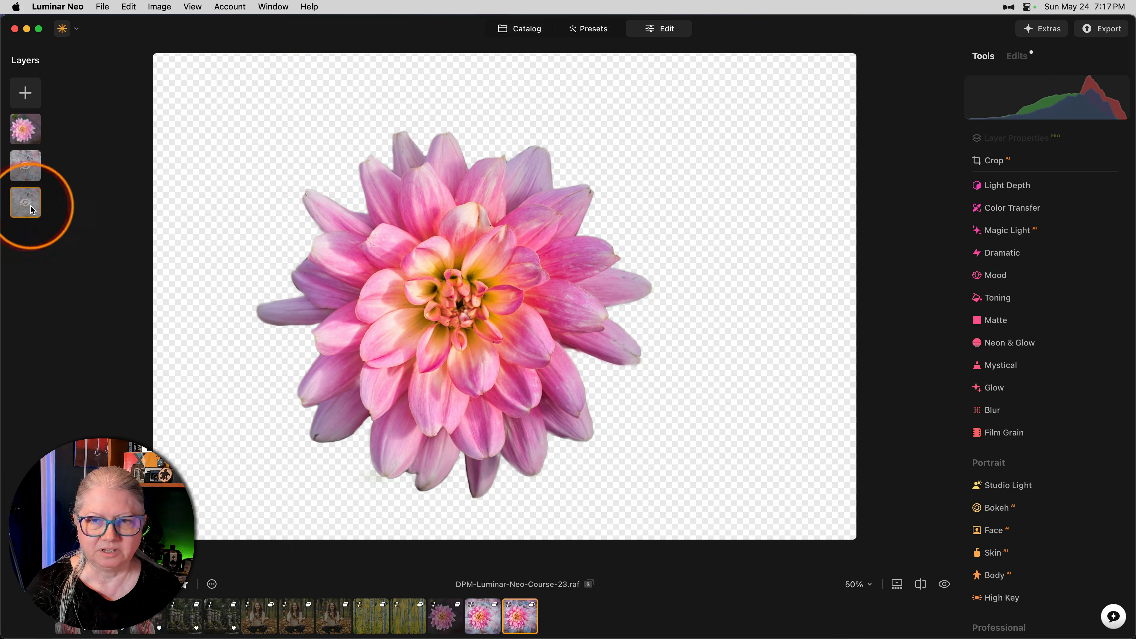
Step: Examine the cut-out dahlia layer's properties, keeping its opacity at 100
click(28, 131)
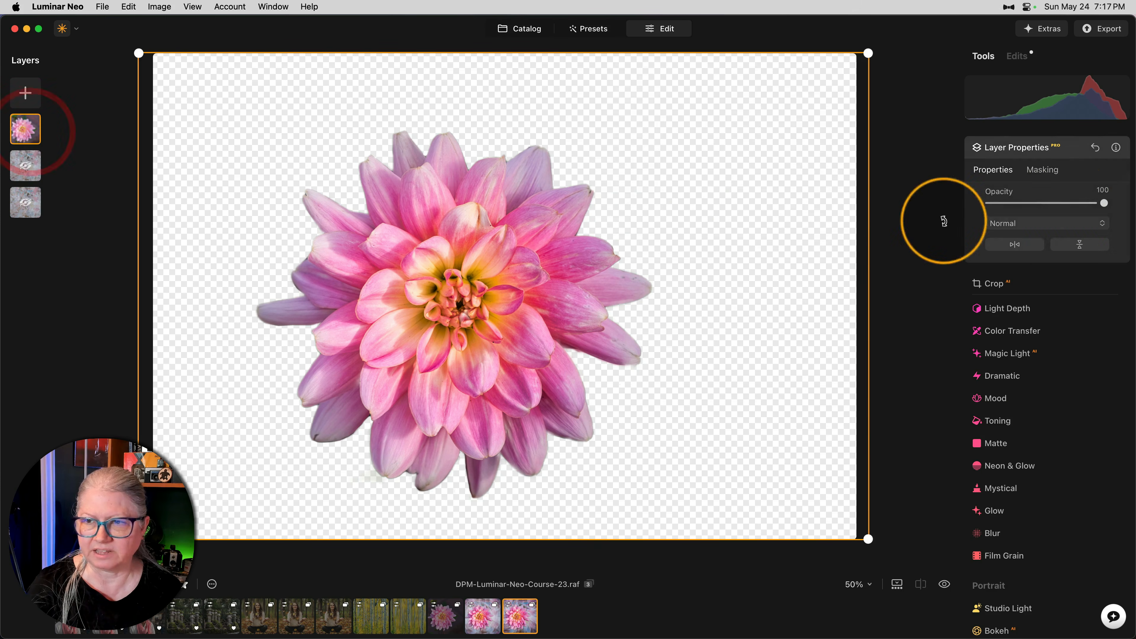
mouse_move(1103, 204)
mouse_down()
mouse_move(976, 203)
mouse_move(1121, 211)
mouse_up()
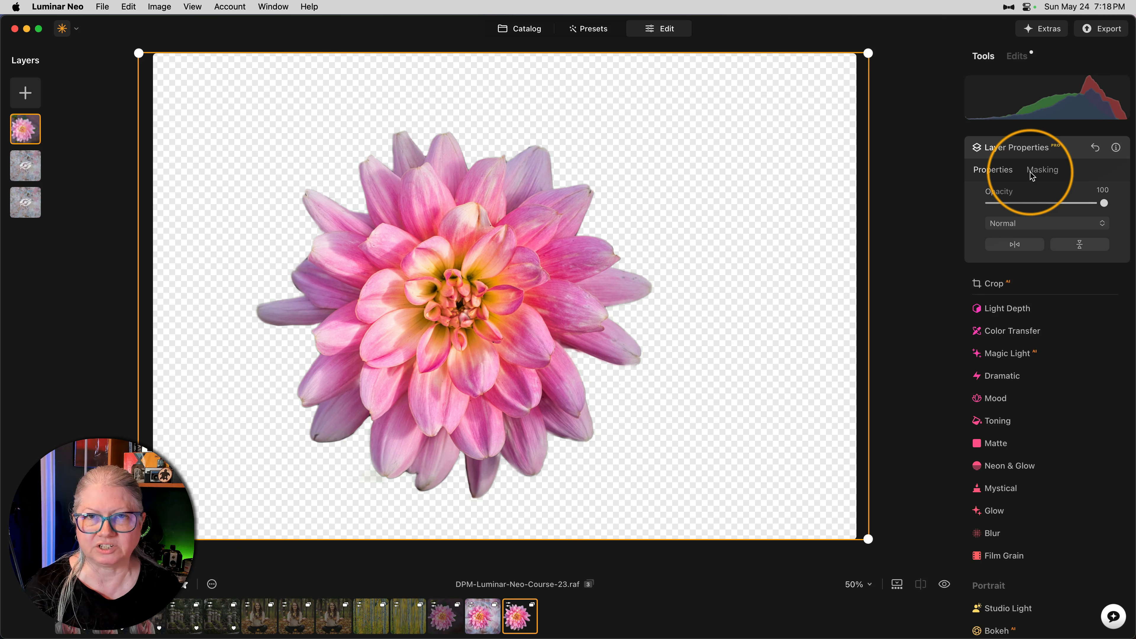
click(1049, 150)
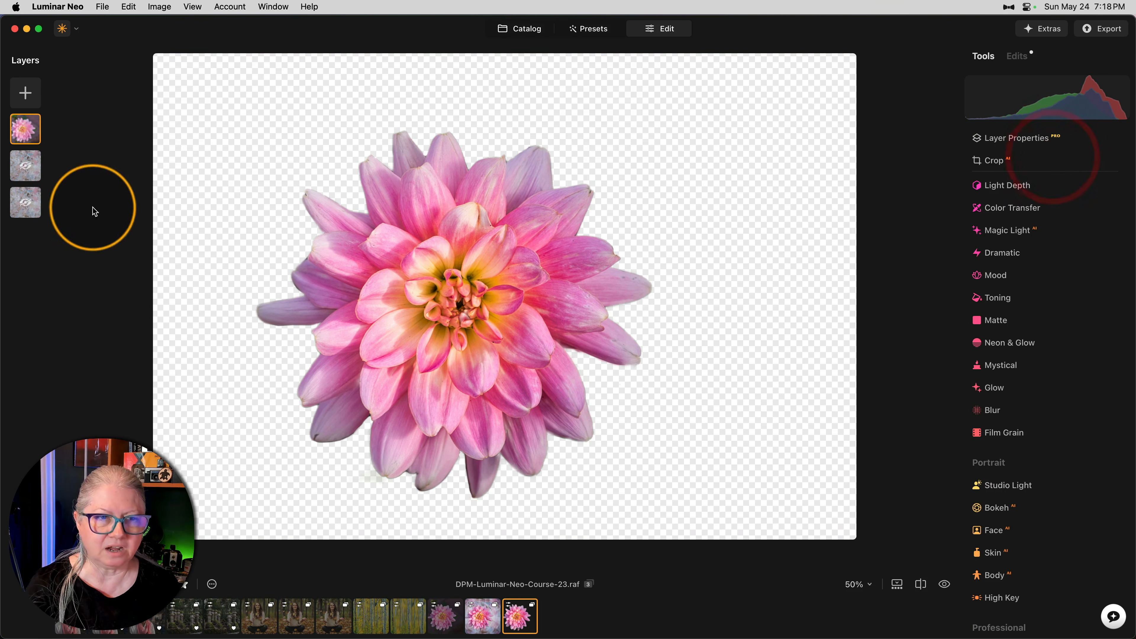
Step: Show the dahlia composite's bottom texture layer and turn off its Develop edit and three Blur edits
click(25, 202)
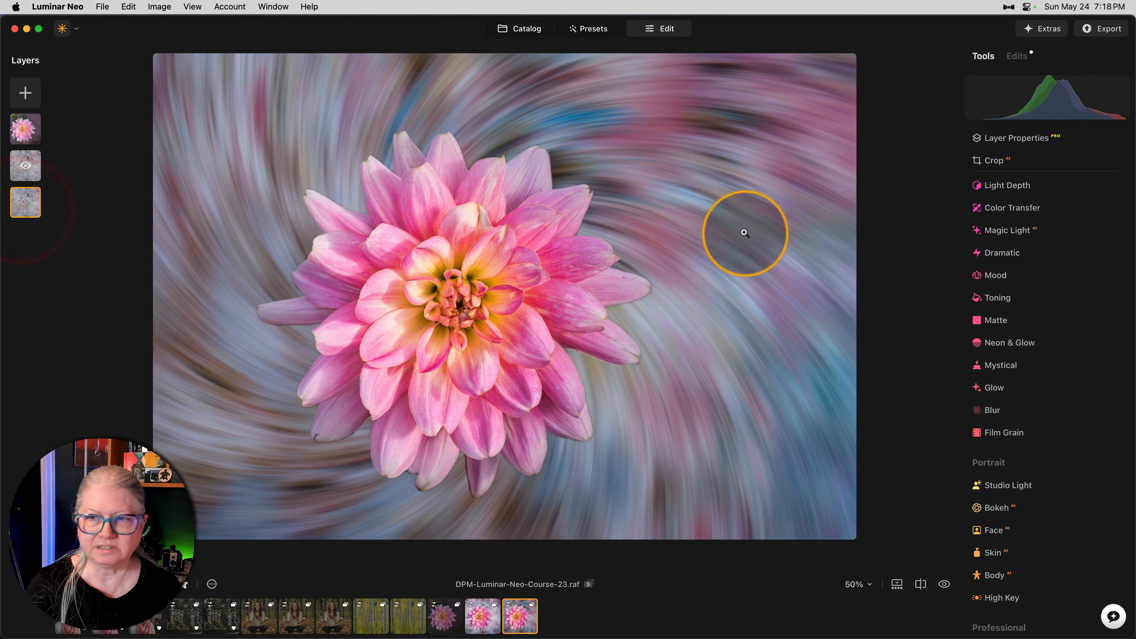
click(1017, 56)
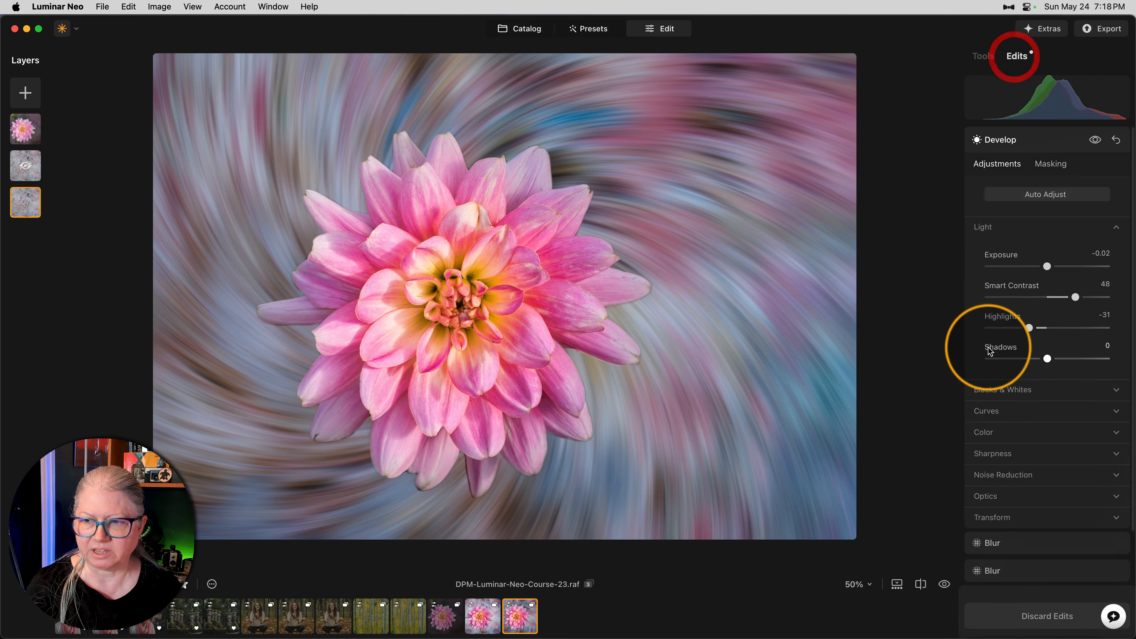
scroll(1012, 417, down, 5)
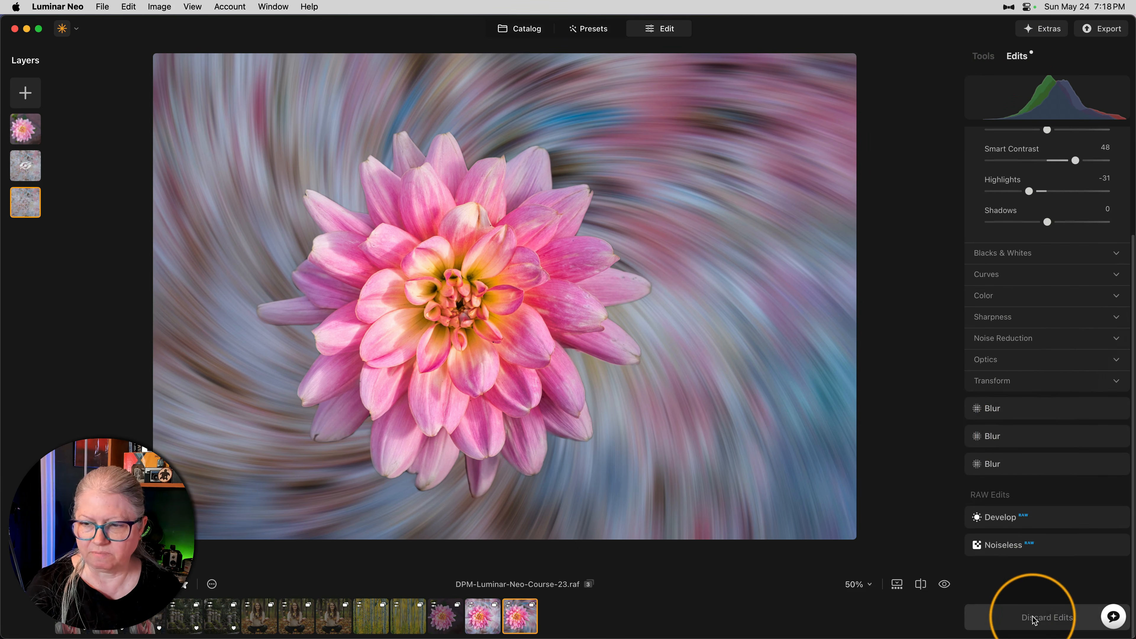
click(1033, 617)
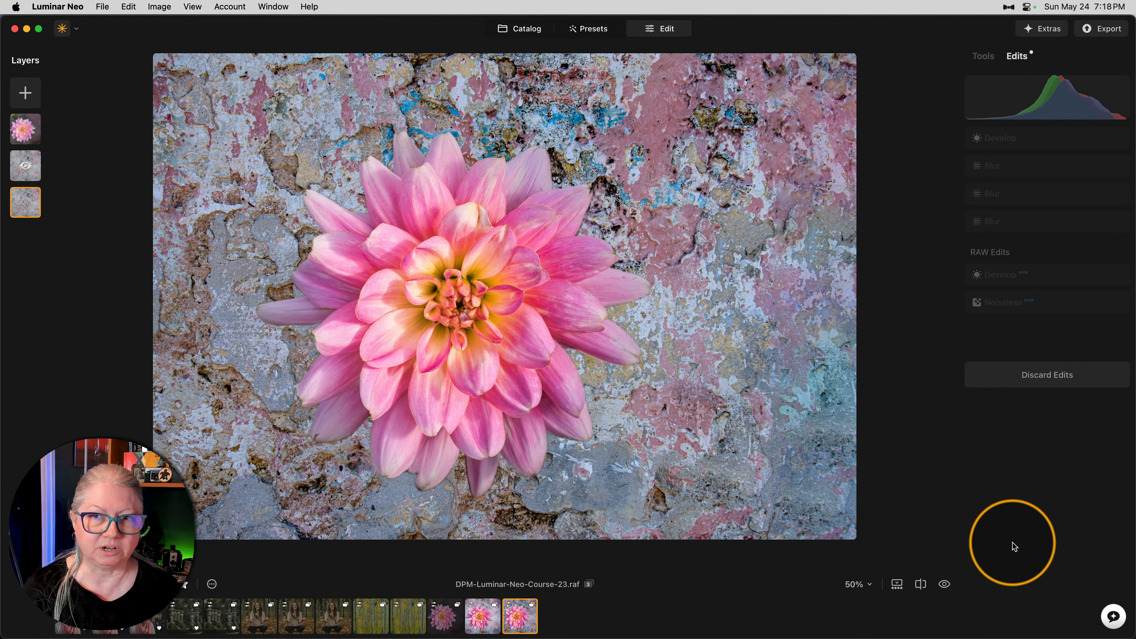
Step: Restore the bottom texture layer's edits one at a time, viewing its three Twisted blurs and then its Develop edit
click(1036, 224)
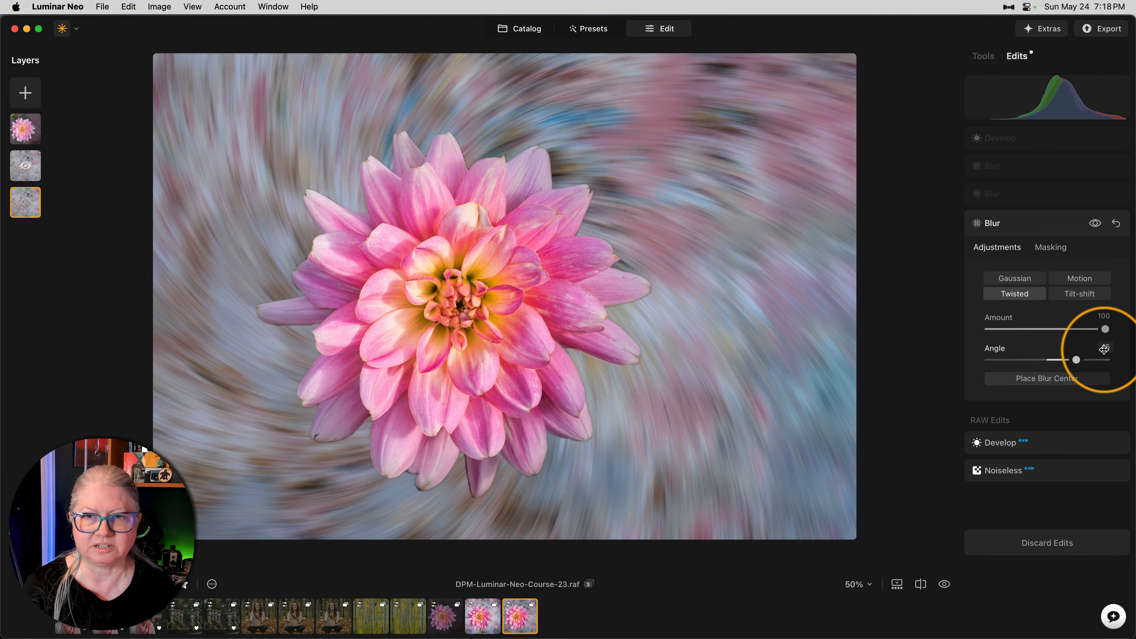
click(1029, 203)
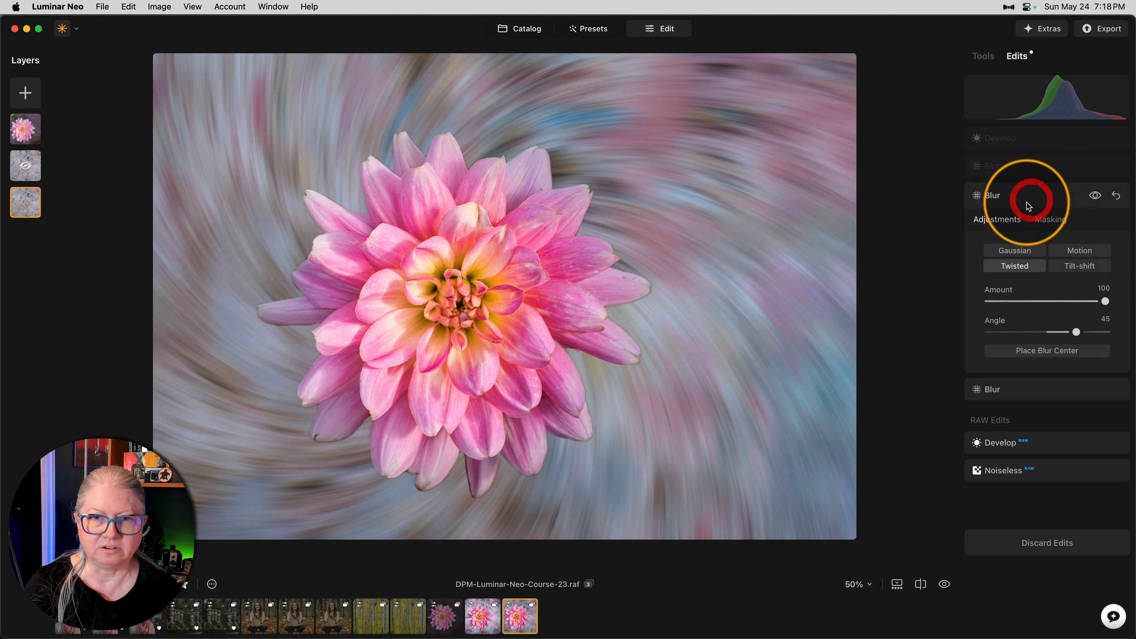
click(1029, 169)
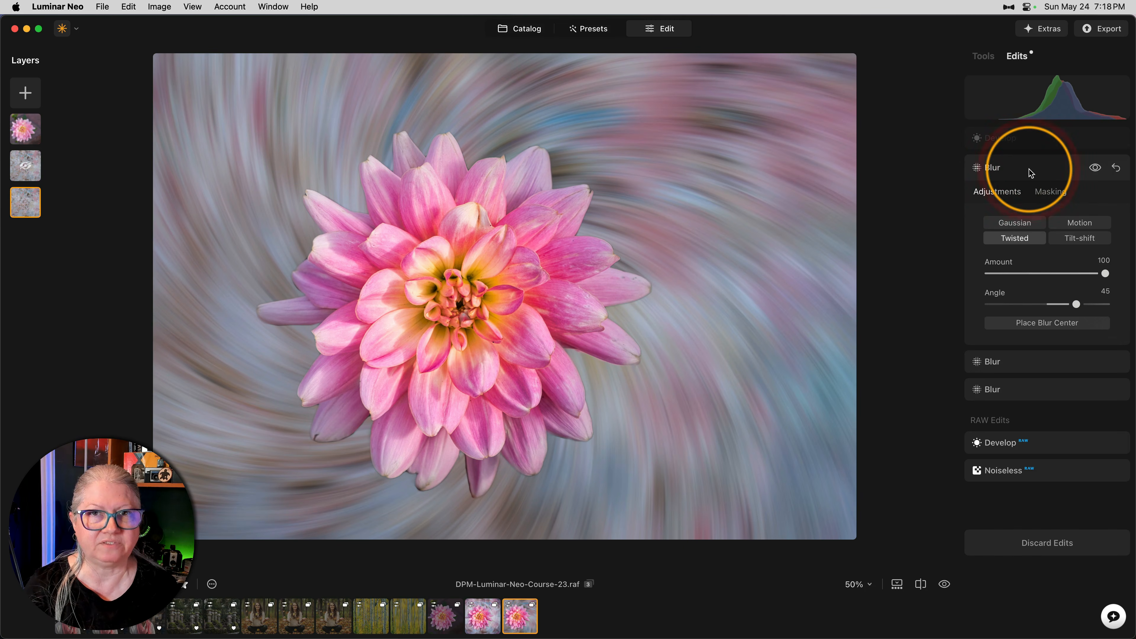
click(1040, 143)
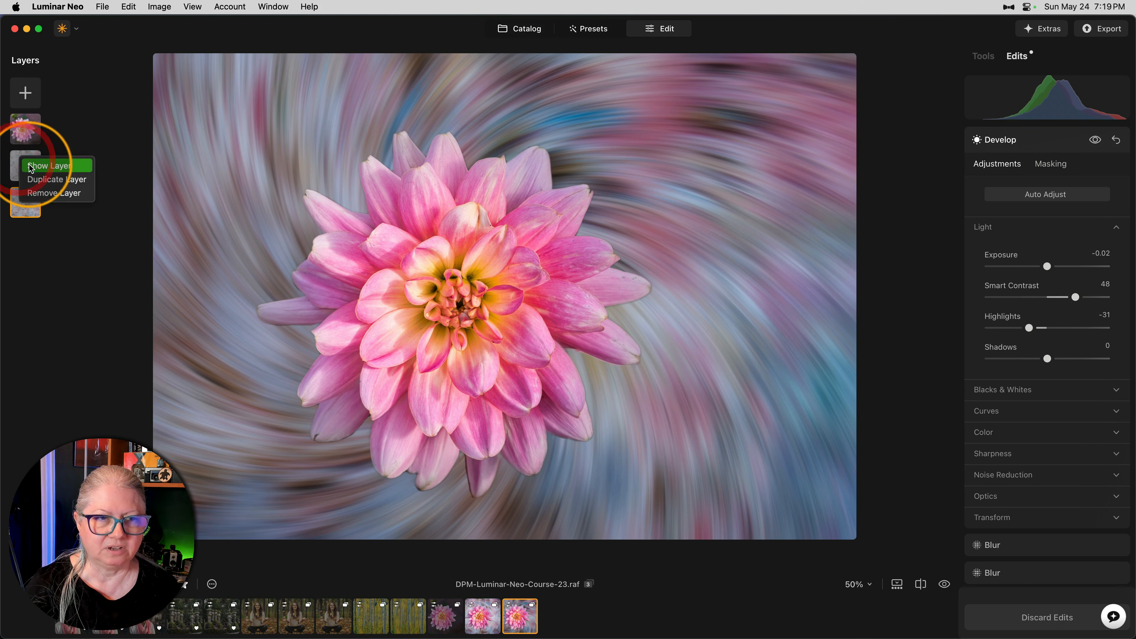
Step: Show the middle texture layer and step through its three Twisted Blur edits
click(23, 165)
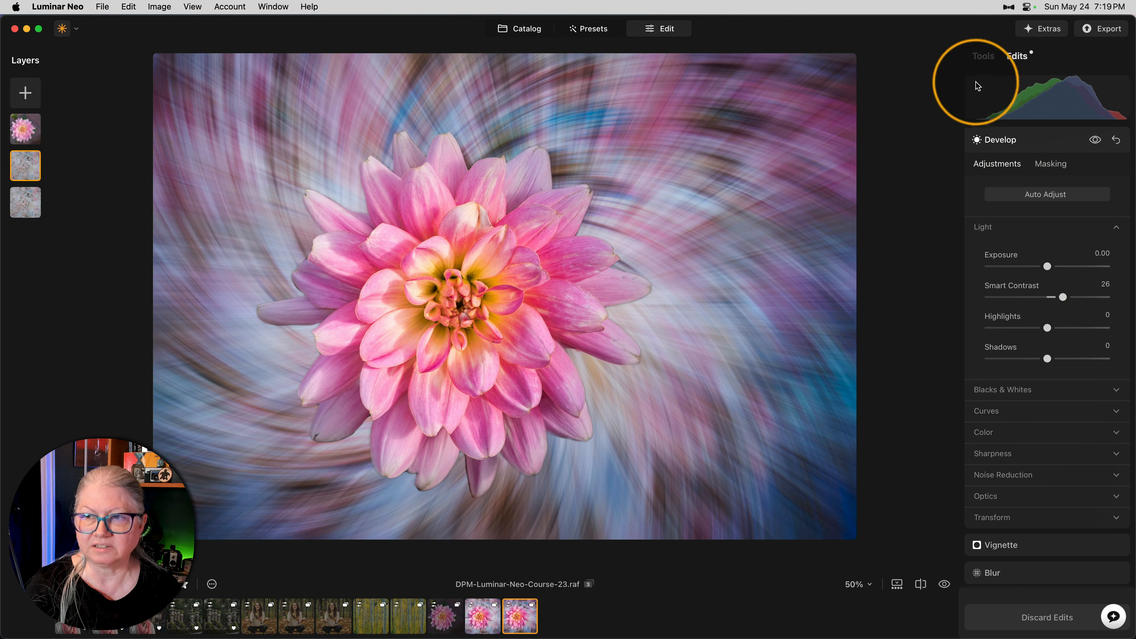
scroll(1035, 211, down, 5)
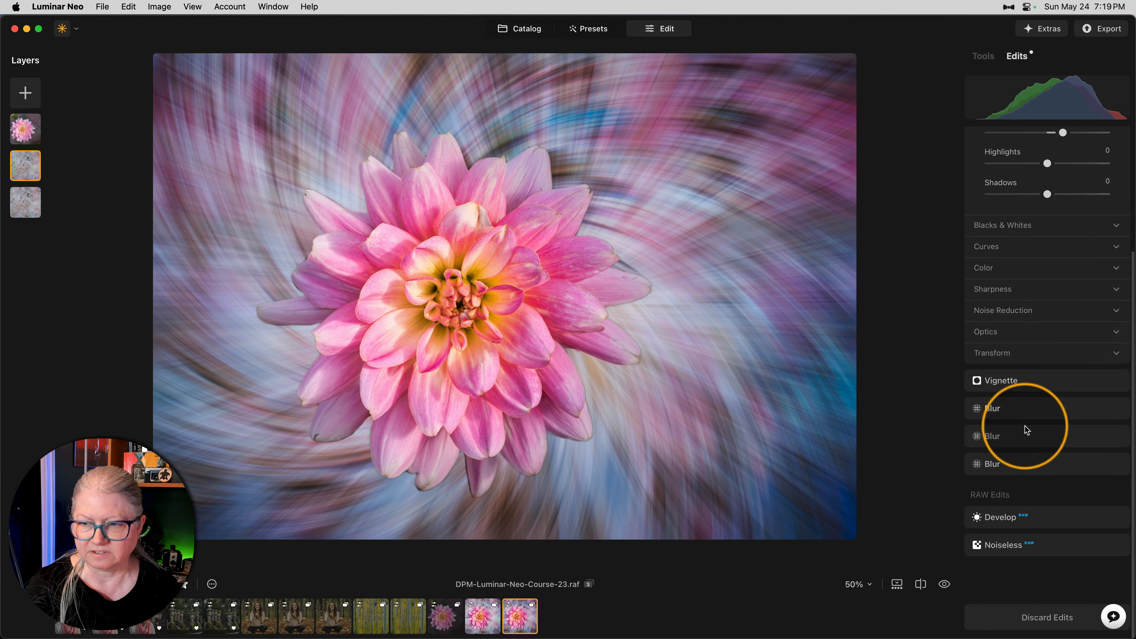
click(1028, 465)
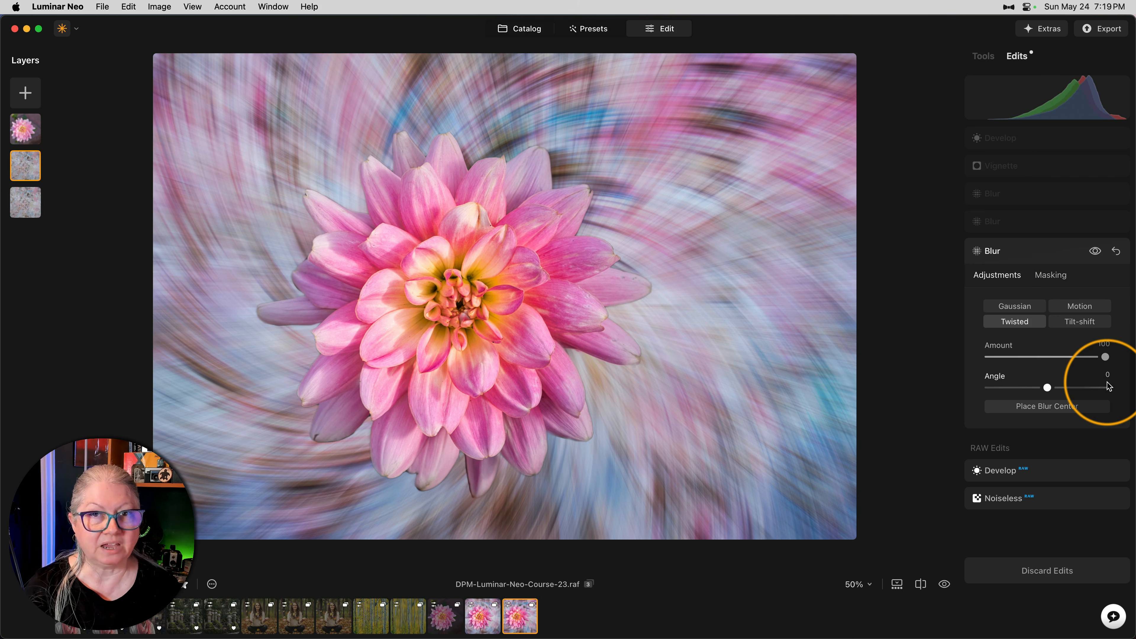
click(1041, 223)
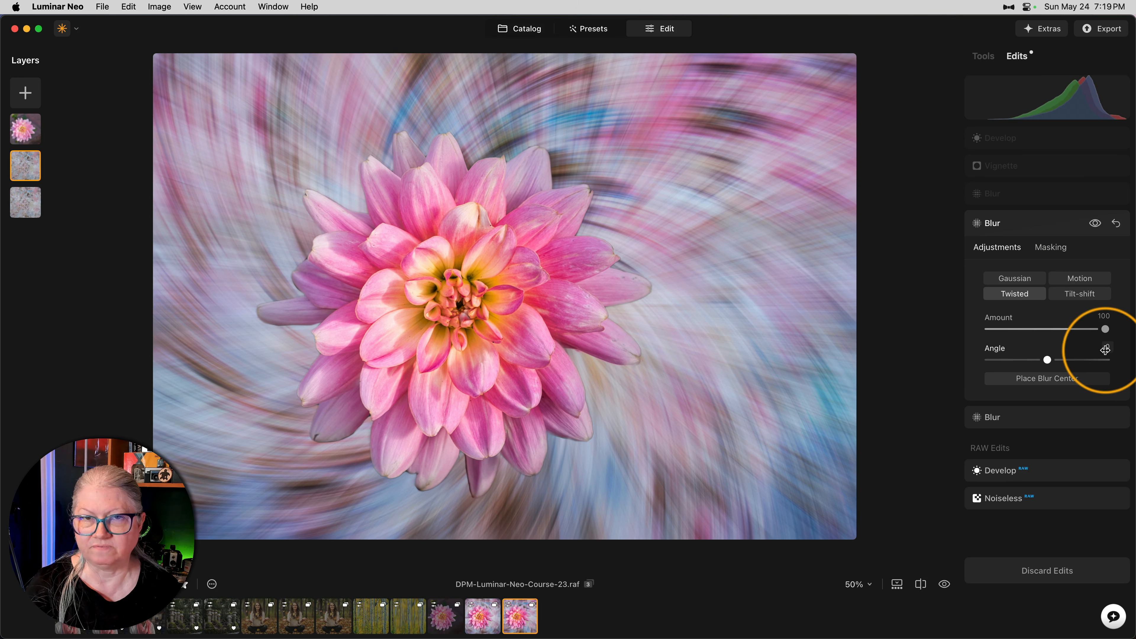
click(1052, 194)
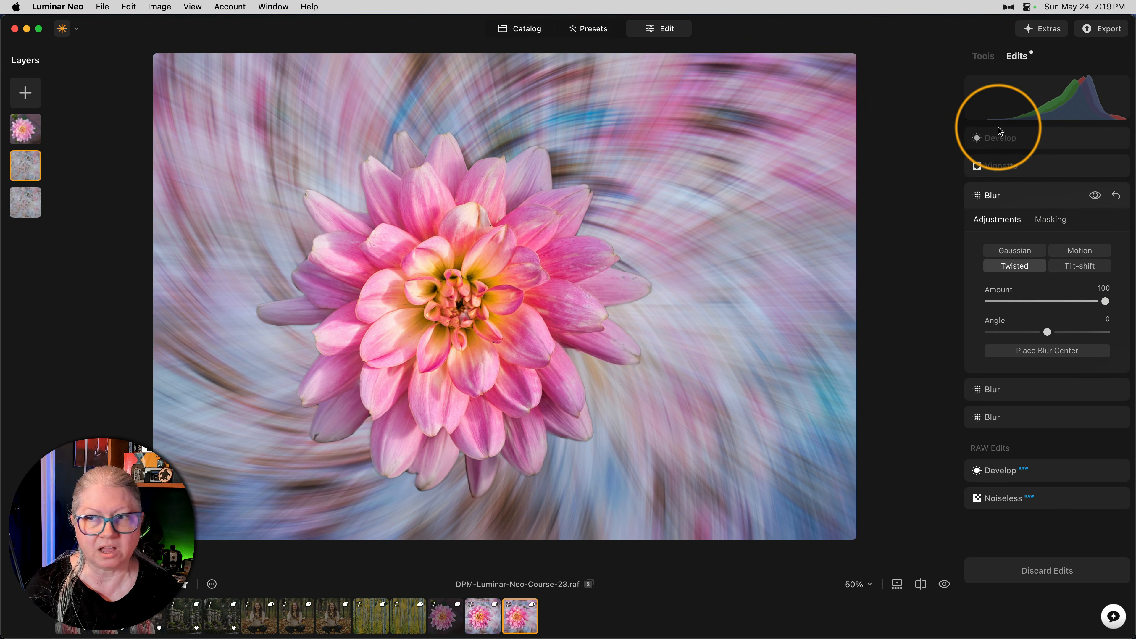
Step: Set the middle texture layer's opacity to 100 in Overlay mode, and flip it vertically and back
click(984, 57)
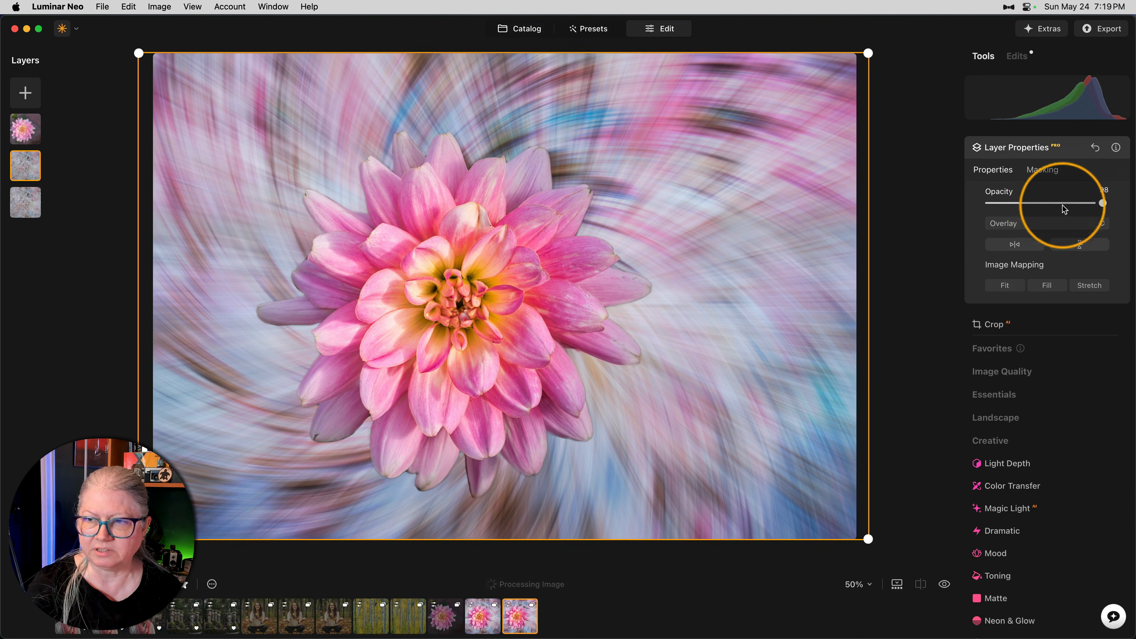
mouse_move(1102, 202)
mouse_down()
mouse_move(931, 198)
mouse_move(1105, 203)
mouse_up()
click(1080, 244)
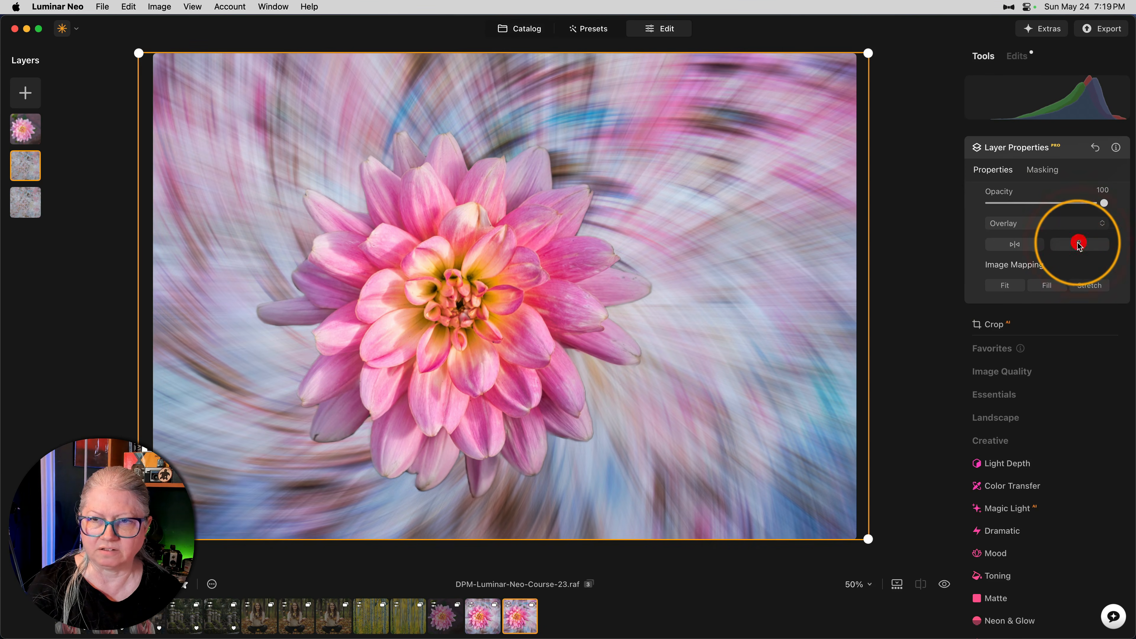
click(1080, 245)
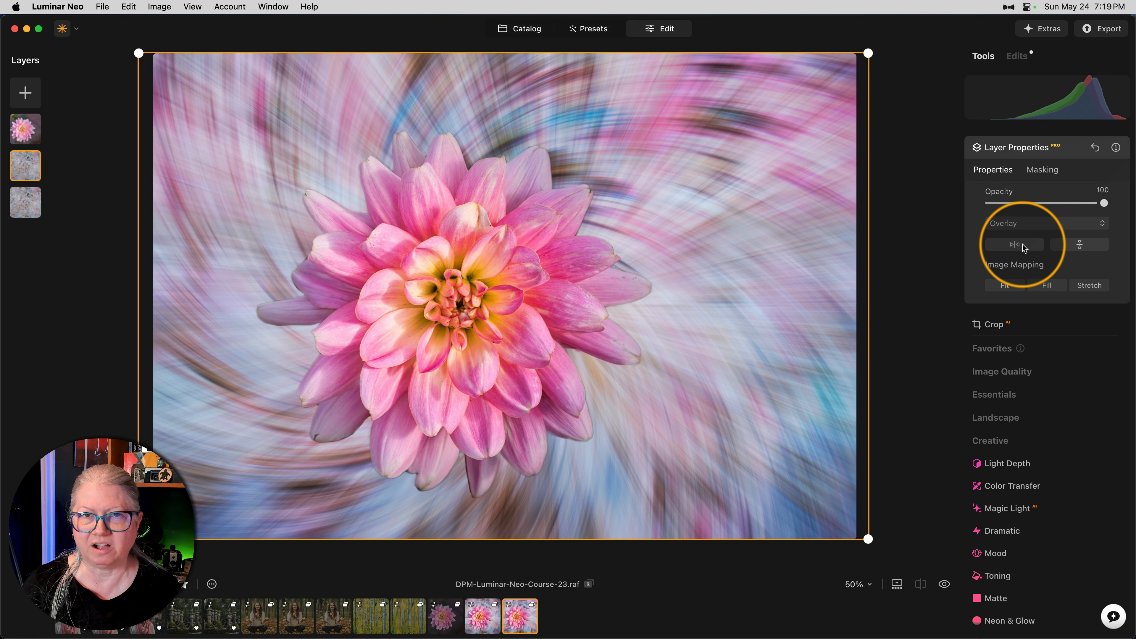
click(1063, 151)
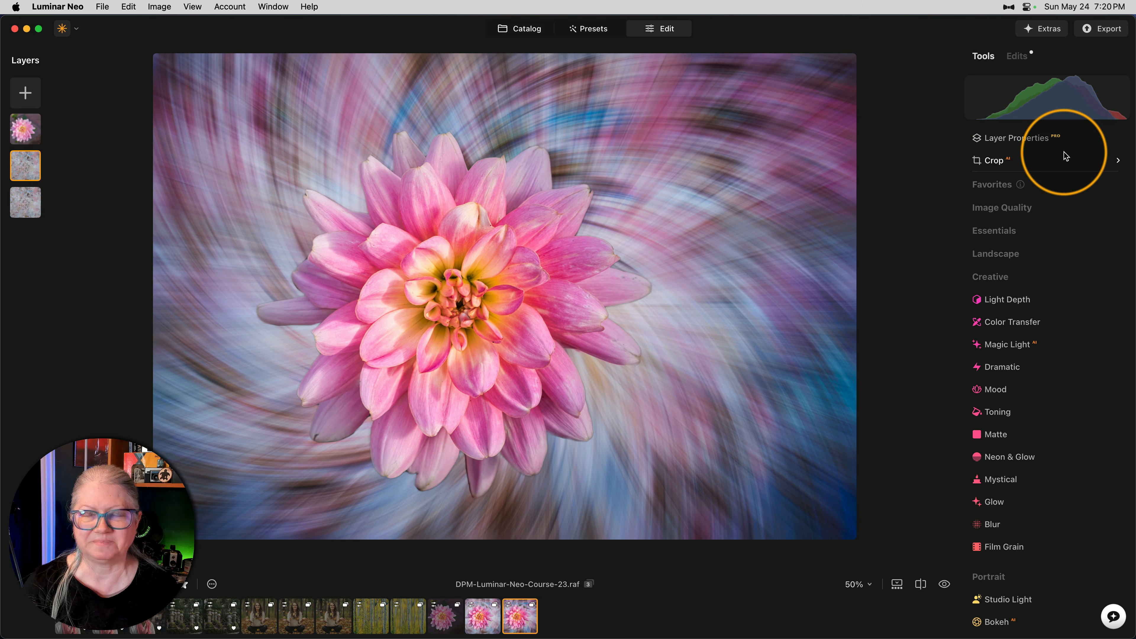
Step: Add a combined layer of the swirling textures directly beneath the dahlia, in Normal blend mode
right_click(24, 204)
click(39, 211)
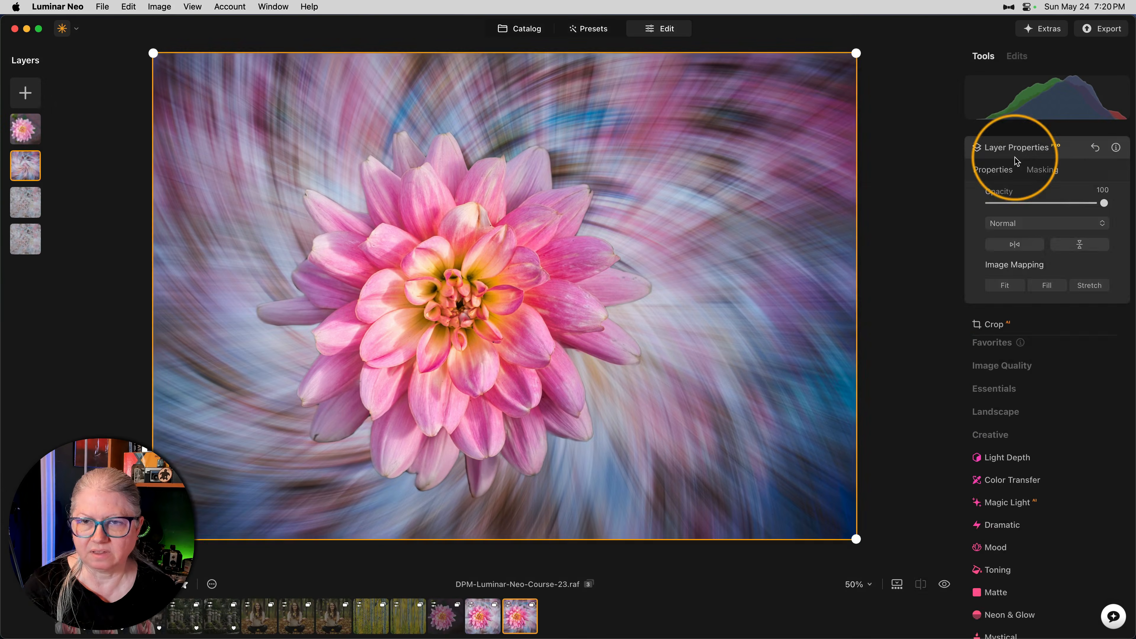
click(1014, 150)
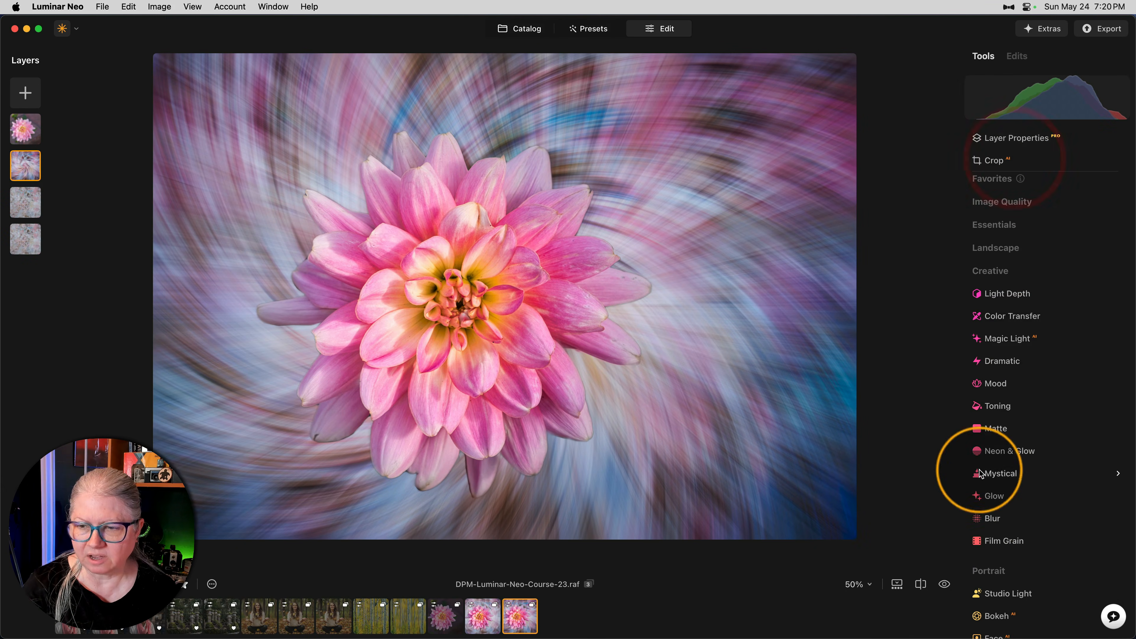
Step: Apply Blur to the combined texture layer, trying Gaussian before switching to Twisted with Amount 21
click(991, 518)
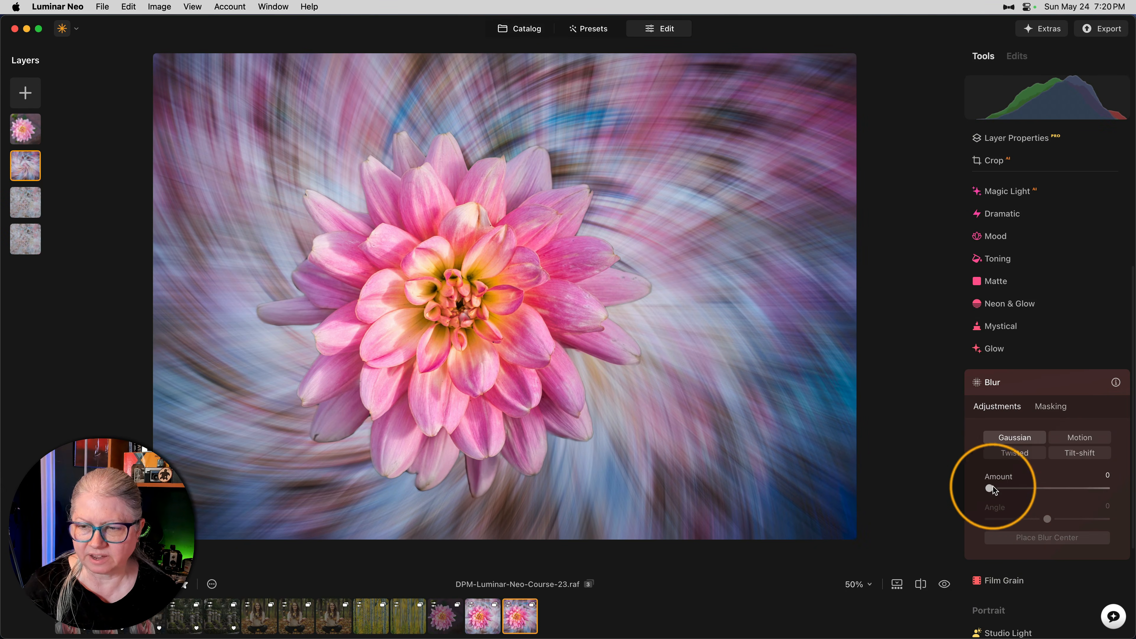
drag(992, 489, 1007, 491)
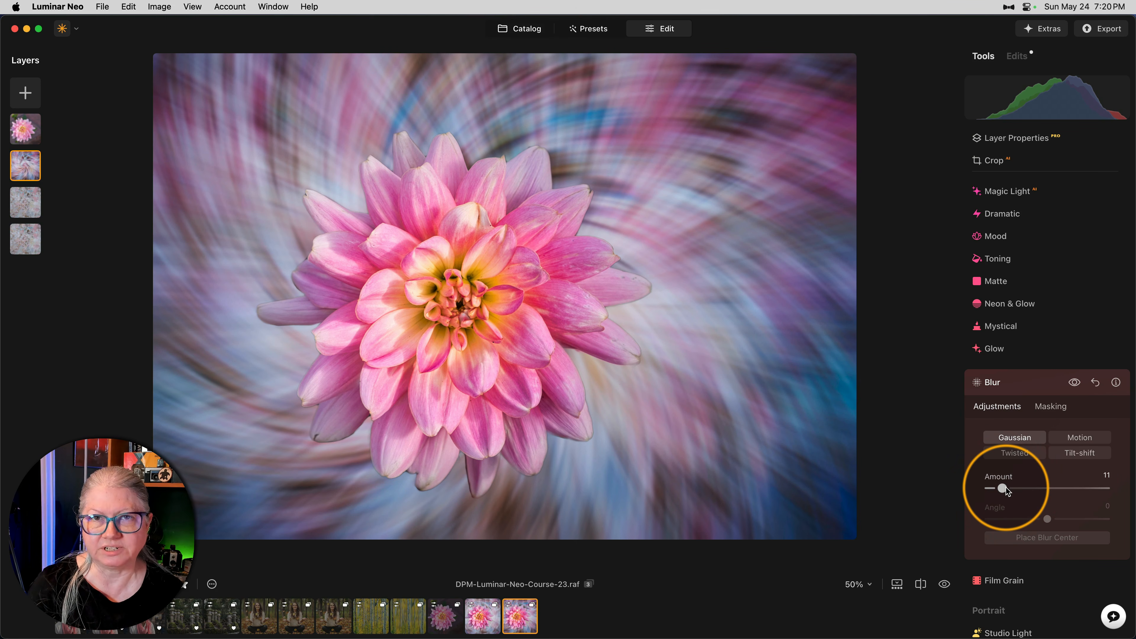
click(1018, 454)
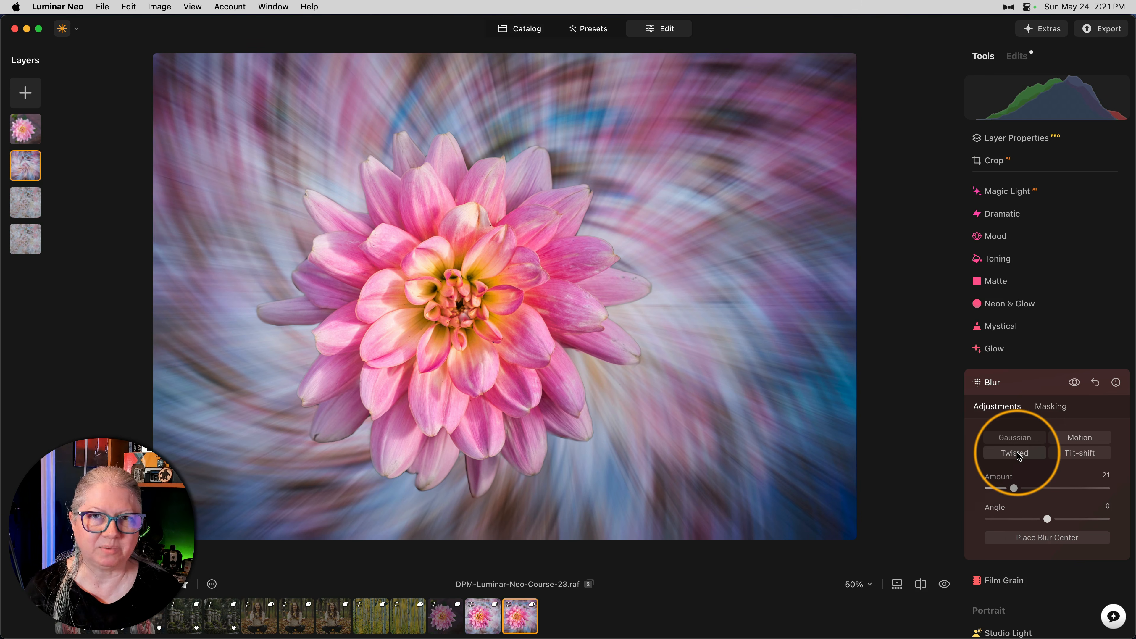